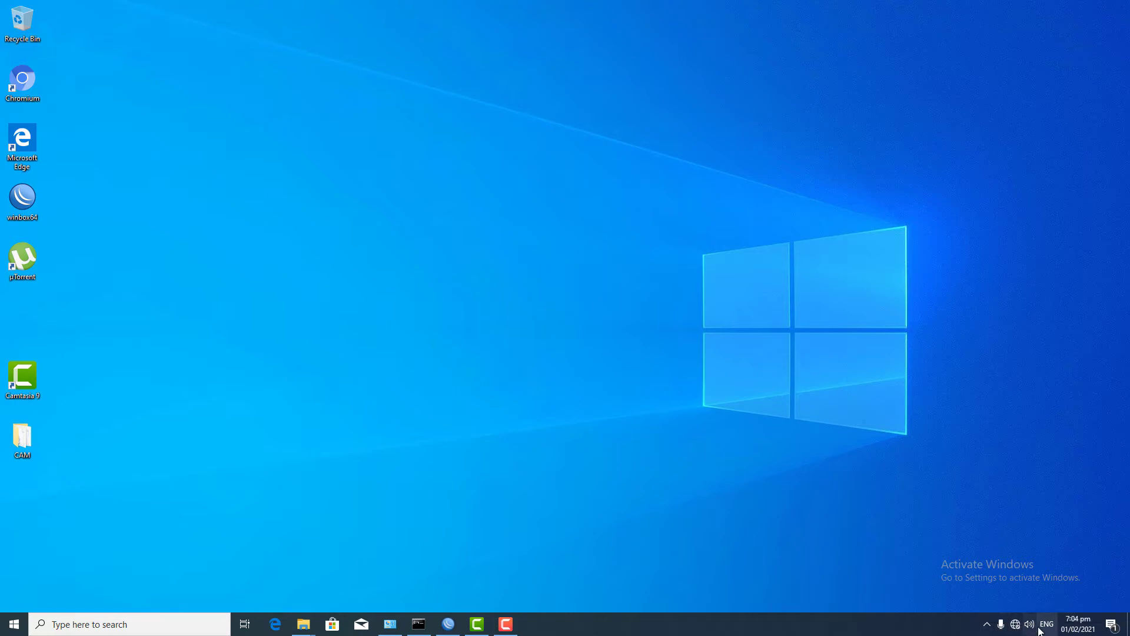
# Step: Open Paint and enlarge the blank canvas to about 1914 × 879 px
pyautogui.click(188, 630)
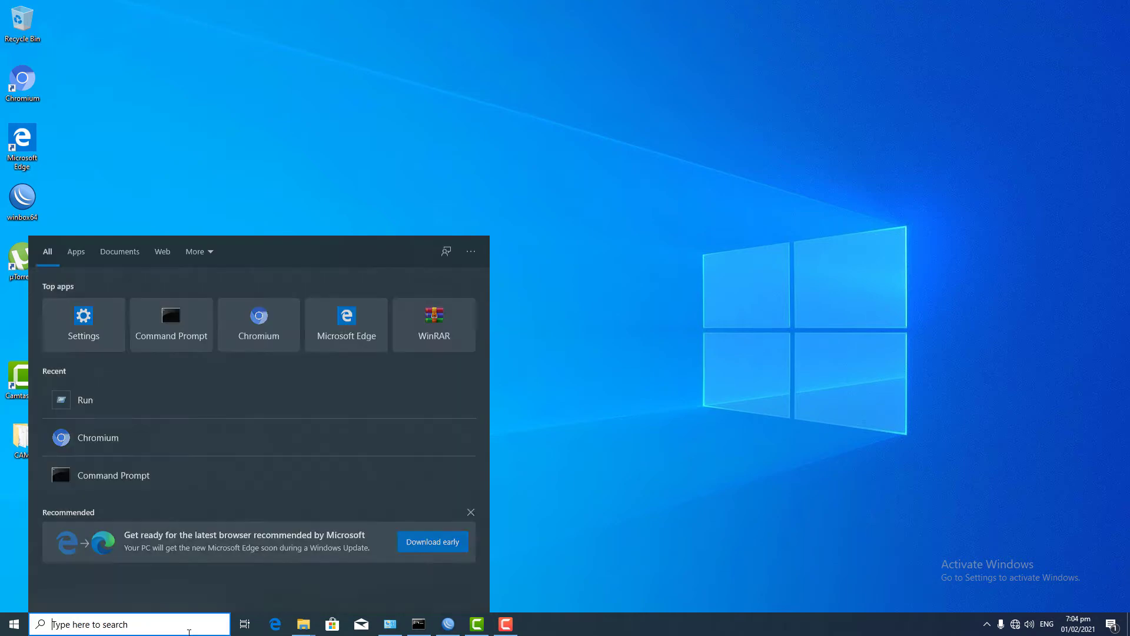
pyautogui.write('pai')
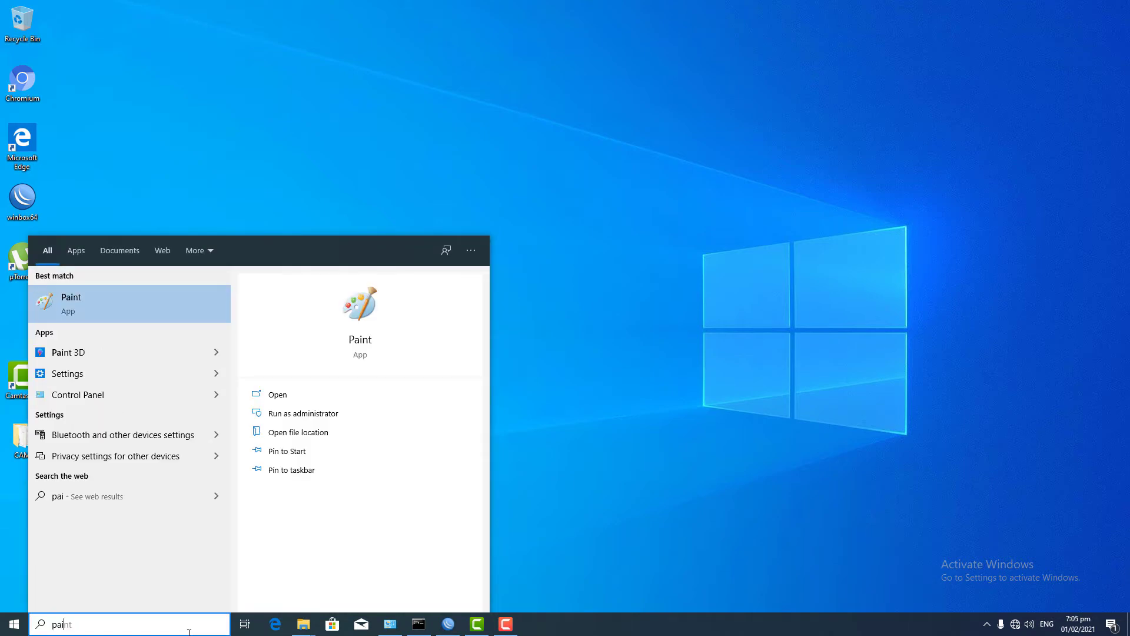
pyautogui.click(186, 297)
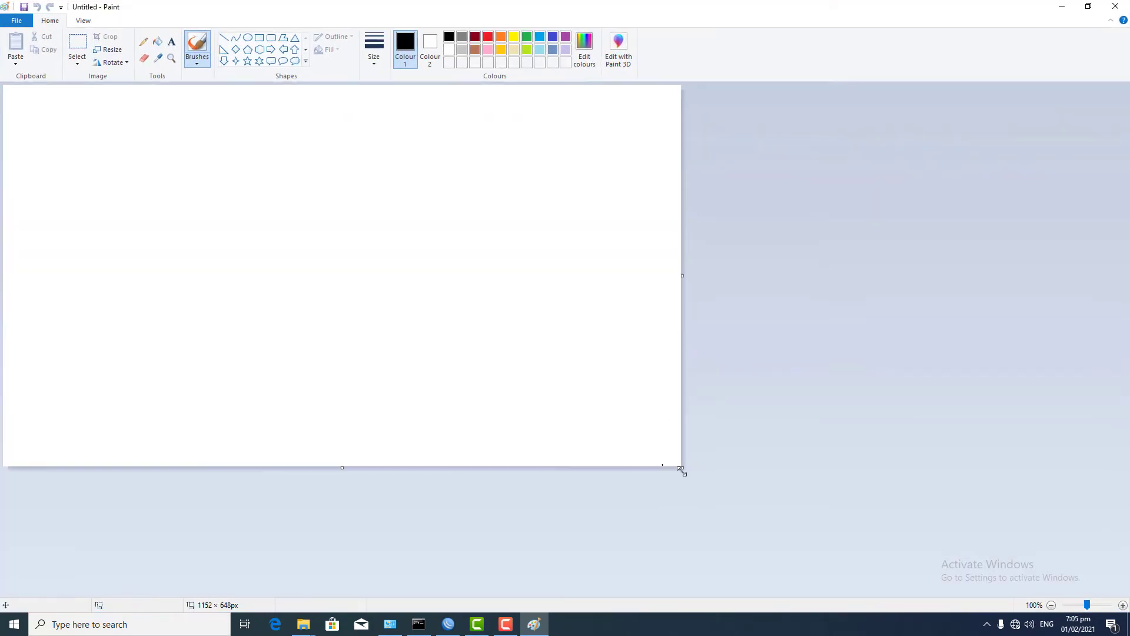
pyautogui.moveTo(682, 468); pyautogui.dragTo(1128, 601)
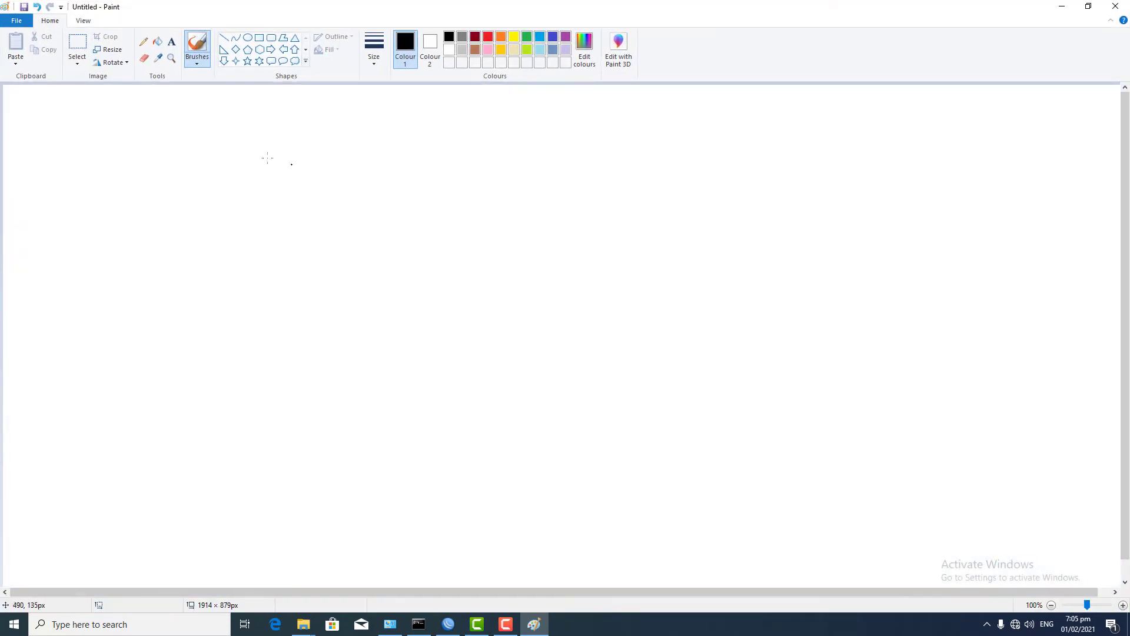
# Step: Draw a black ellipse about 224 × 174 px, move it toward the canvas's mid-height and handwrite an M inside it
pyautogui.click(144, 42)
pyautogui.click(248, 37)
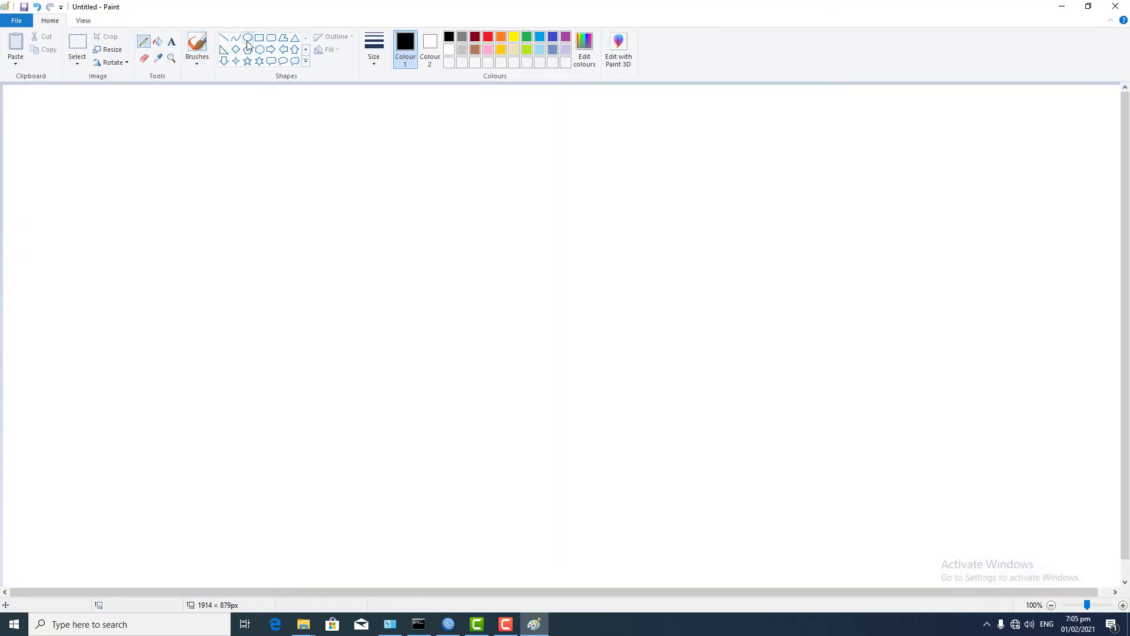
pyautogui.moveTo(284, 120); pyautogui.dragTo(415, 223)
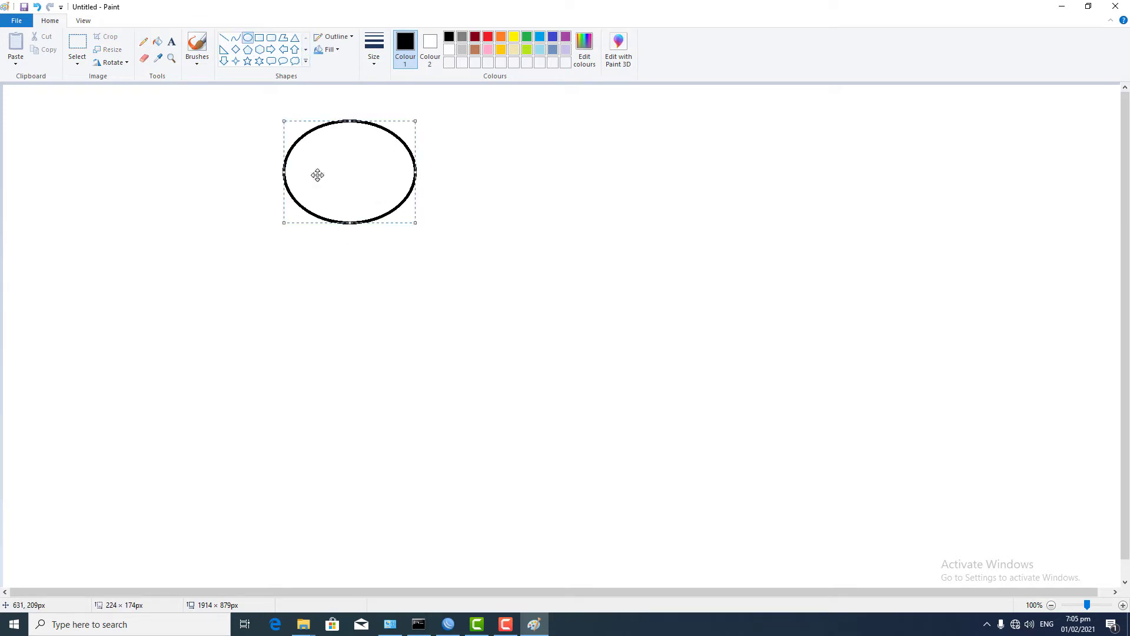
pyautogui.moveTo(366, 159)
pyautogui.mouseDown()
pyautogui.moveTo(376, 255)
pyautogui.moveTo(328, 253)
pyautogui.moveTo(365, 284)
pyautogui.mouseUp()
pyautogui.click(143, 42)
# Step: Draw a red rectangle about 169 × 67 px above the ellipse and connect the two with a freehand red line
pyautogui.click(487, 39)
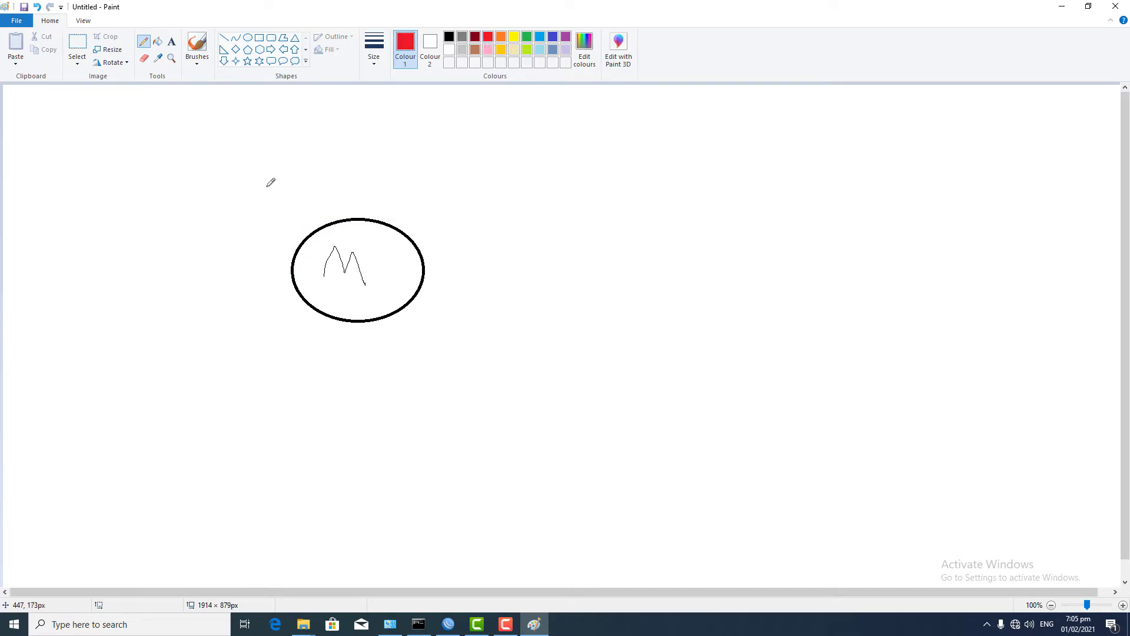
pyautogui.click(259, 37)
pyautogui.moveTo(346, 111)
pyautogui.mouseDown()
pyautogui.moveTo(409, 116)
pyautogui.moveTo(446, 150)
pyautogui.mouseUp()
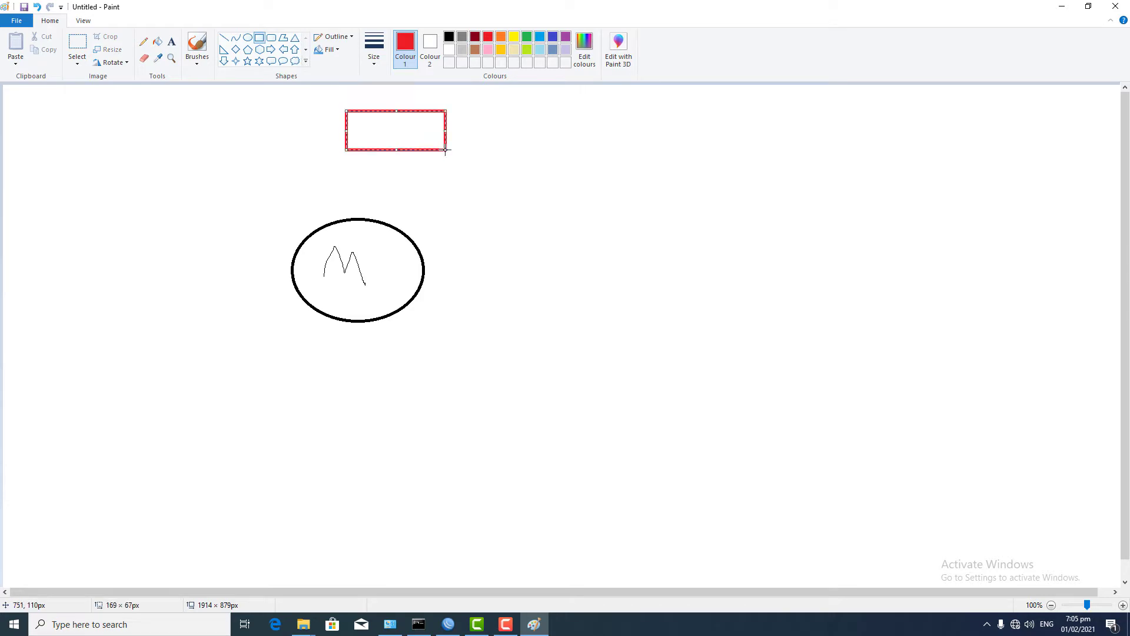
pyautogui.click(145, 41)
pyautogui.moveTo(371, 152); pyautogui.dragTo(361, 216)
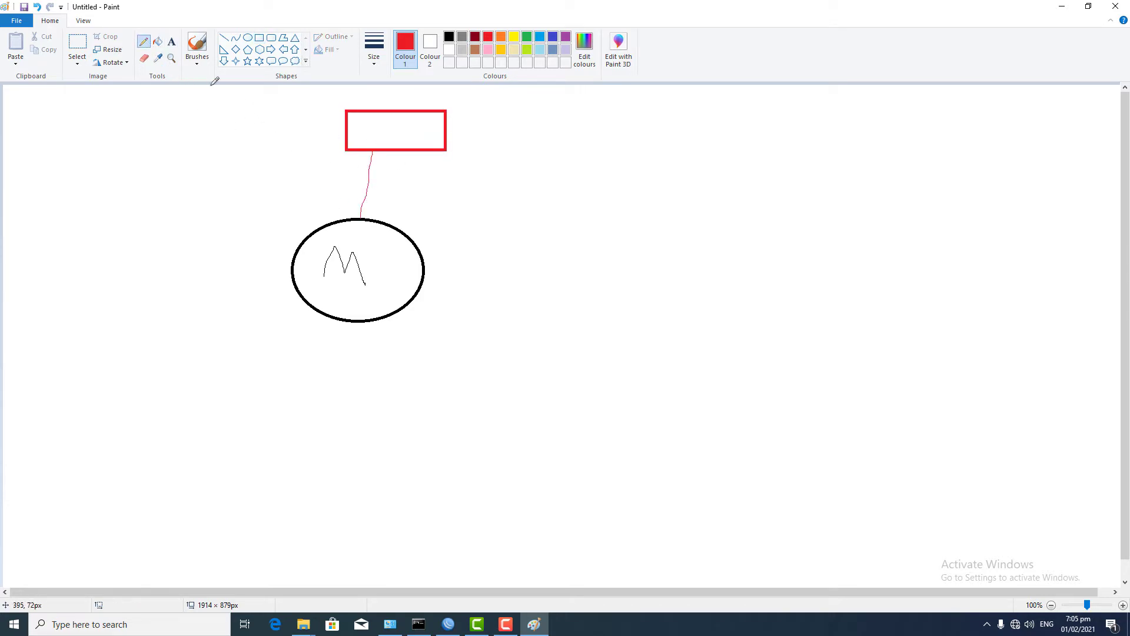
# Step: Label the upper connecting line in red with 10.11.19.143, 255.255.248.0 and 10.11.20.1 on separate lines
pyautogui.click(171, 42)
pyautogui.moveTo(376, 169); pyautogui.dragTo(462, 182)
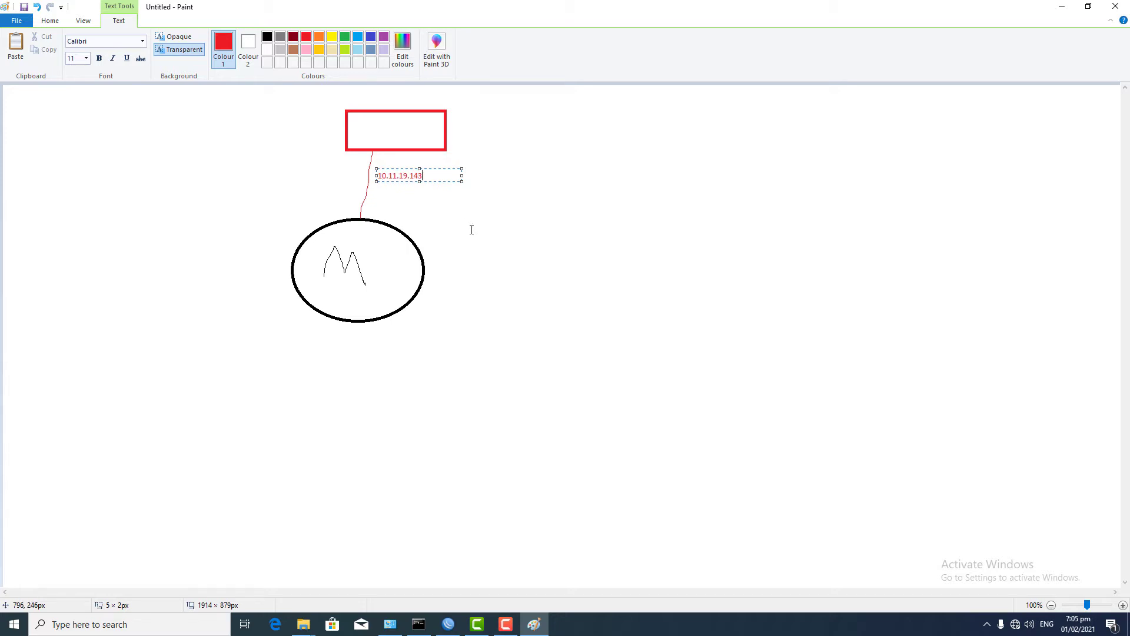
pyautogui.press('Return')
pyautogui.write('255.255.248.0')
pyautogui.press('Return')
pyautogui.write('10.11.20.1')
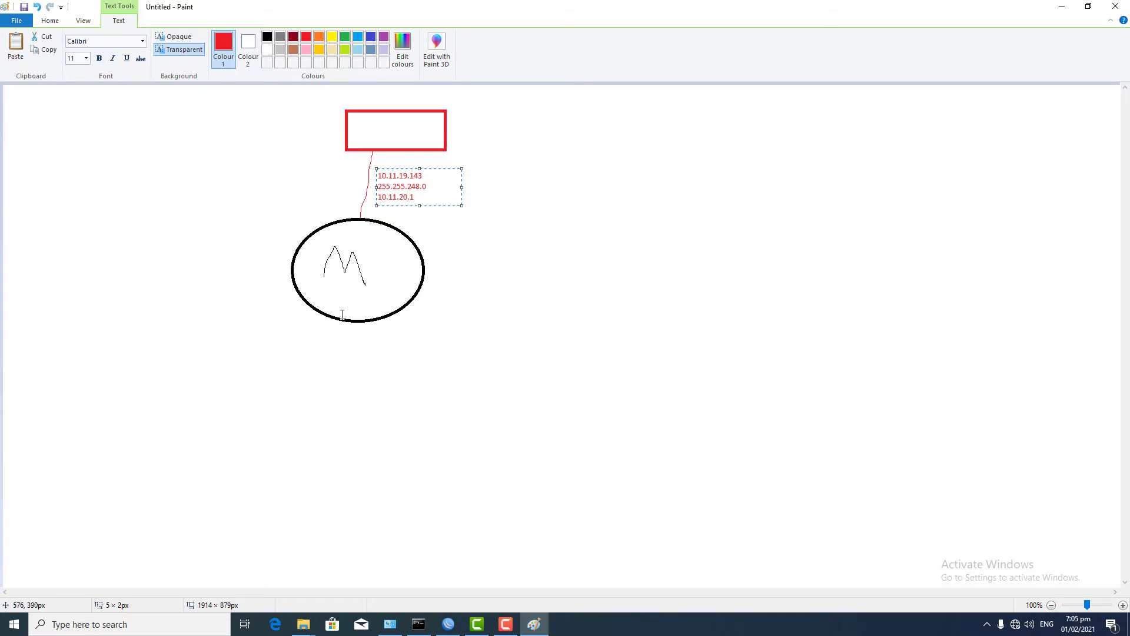
pyautogui.click(171, 162)
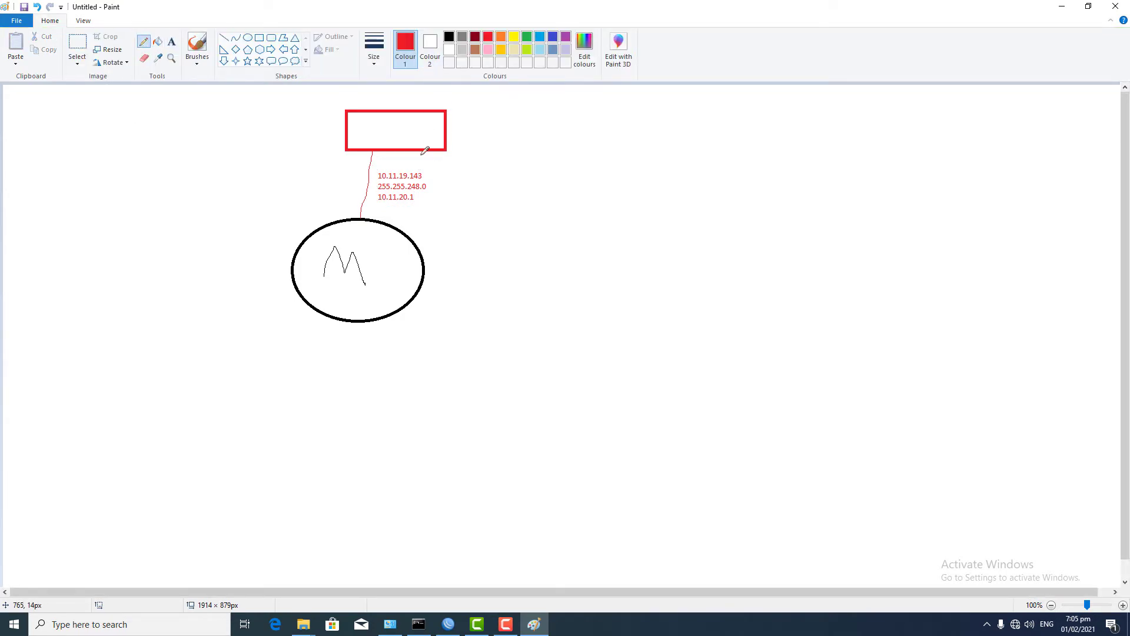
# Step: Sketch a red box linked below the ellipse and label its connecting line 192.168.88.0/24 and 2MB 4 MB
pyautogui.moveTo(359, 322)
pyautogui.mouseDown()
pyautogui.moveTo(366, 383)
pyautogui.moveTo(401, 384)
pyautogui.moveTo(399, 449)
pyautogui.moveTo(332, 411)
pyautogui.moveTo(336, 393)
pyautogui.mouseUp()
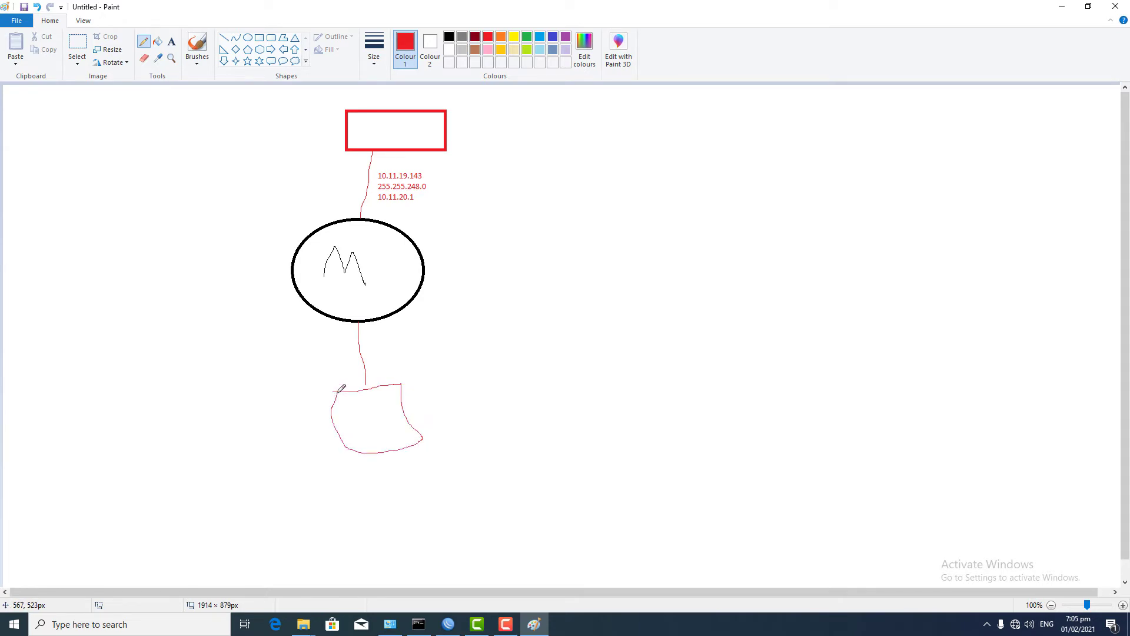
pyautogui.click(172, 42)
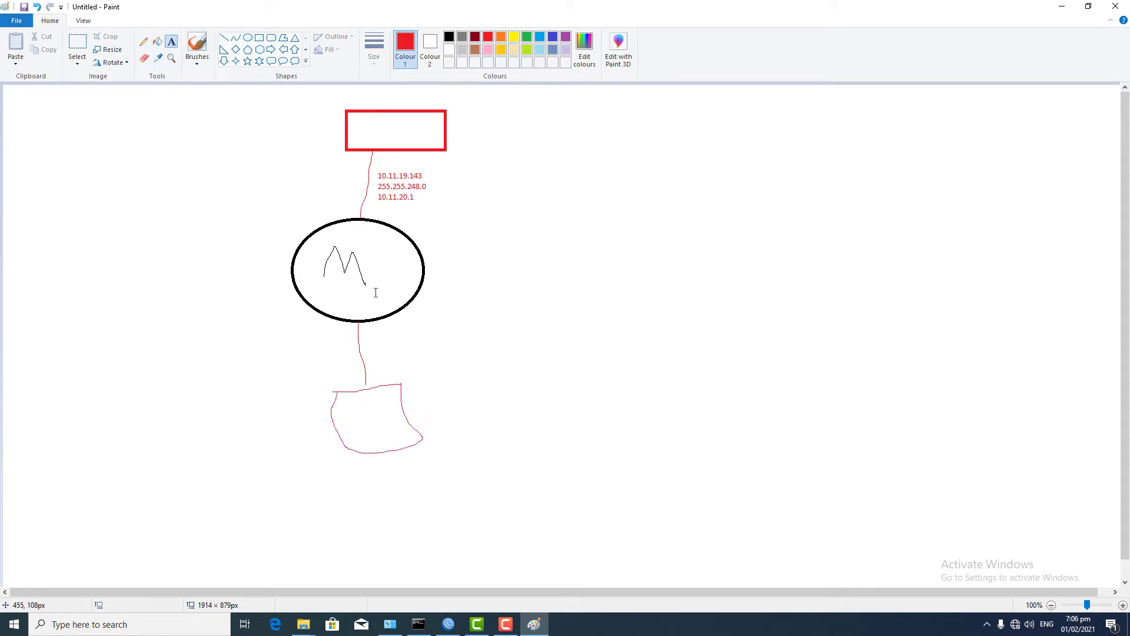
pyautogui.click(396, 362)
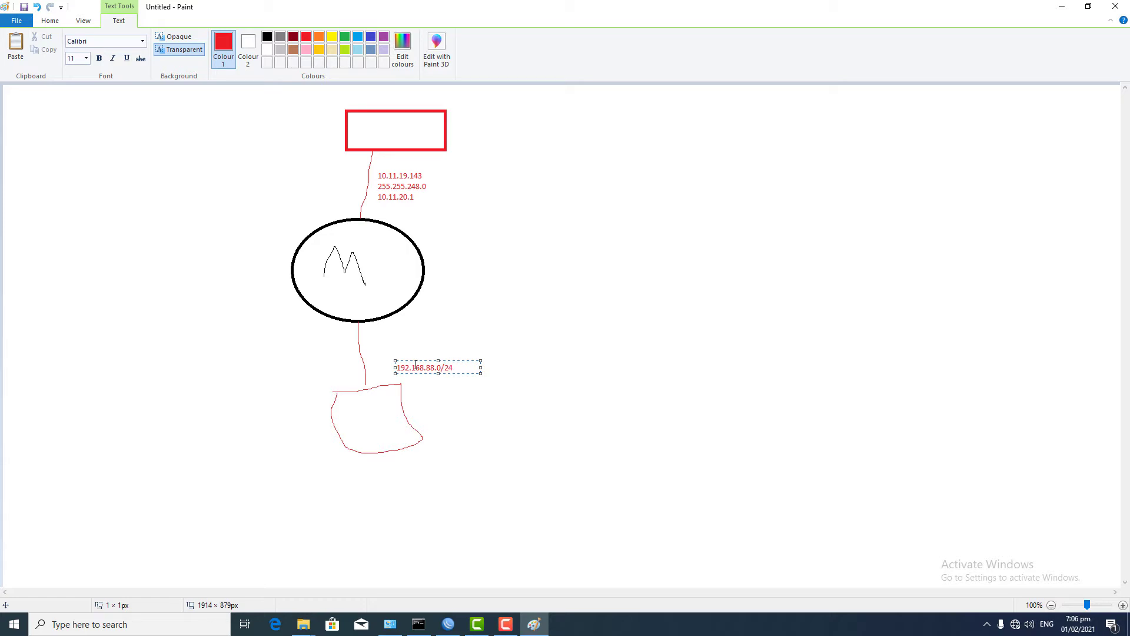
pyautogui.press('Return')
pyautogui.write('2MB 4 MB')
pyautogui.moveTo(410, 362); pyautogui.dragTo(388, 348)
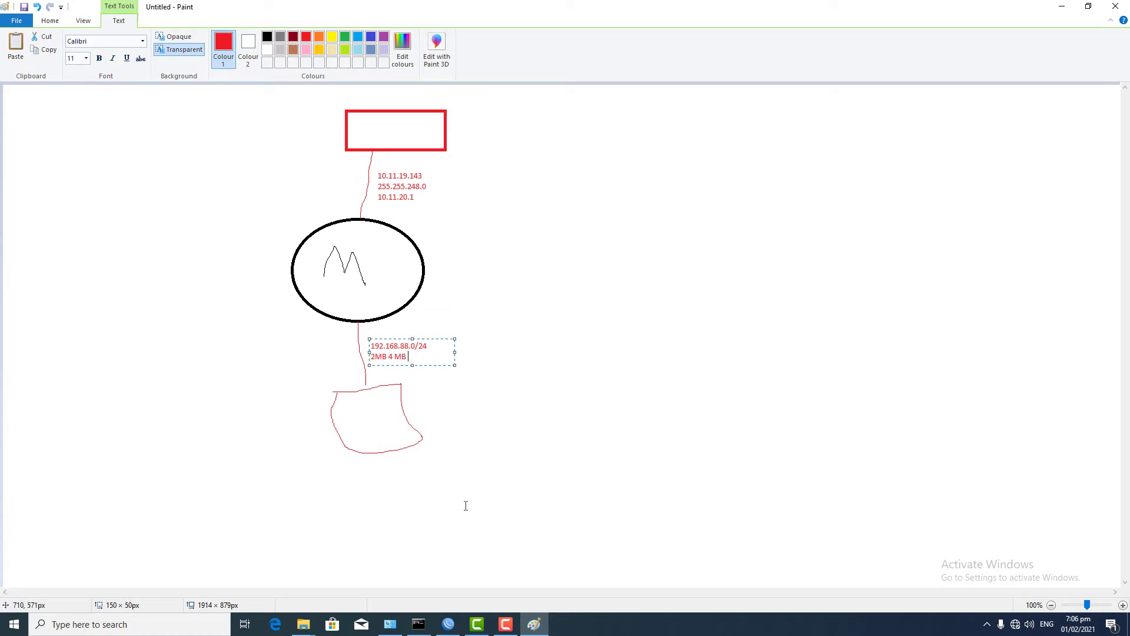
# Step: Enable the disabled Ethernet adapter in the Windows network connections
pyautogui.rightClick(1015, 624)
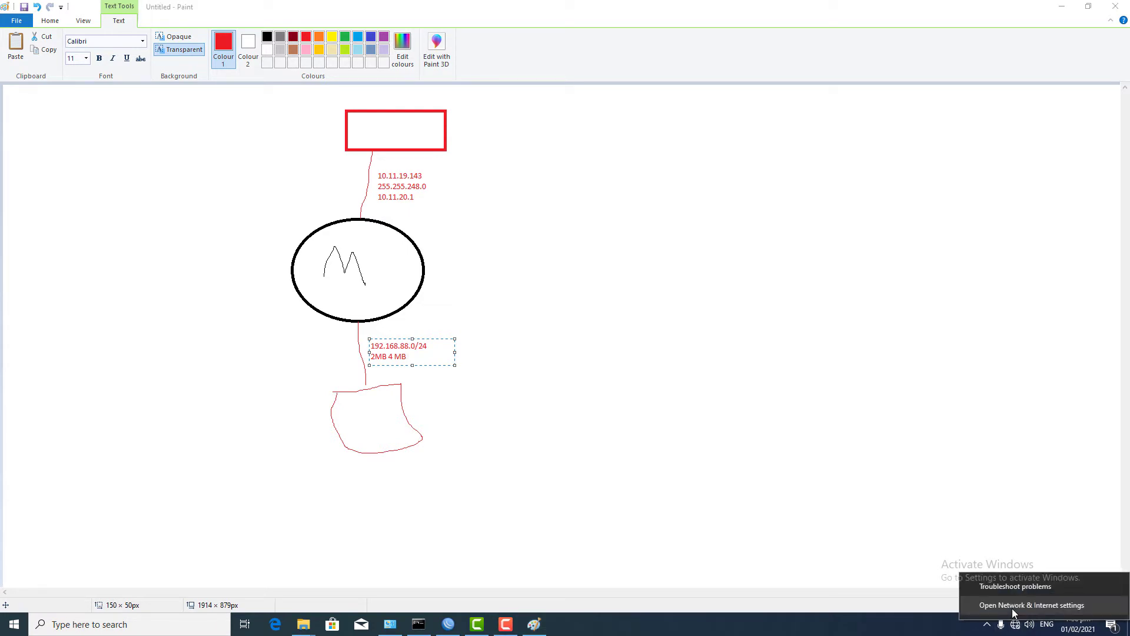
pyautogui.click(1013, 609)
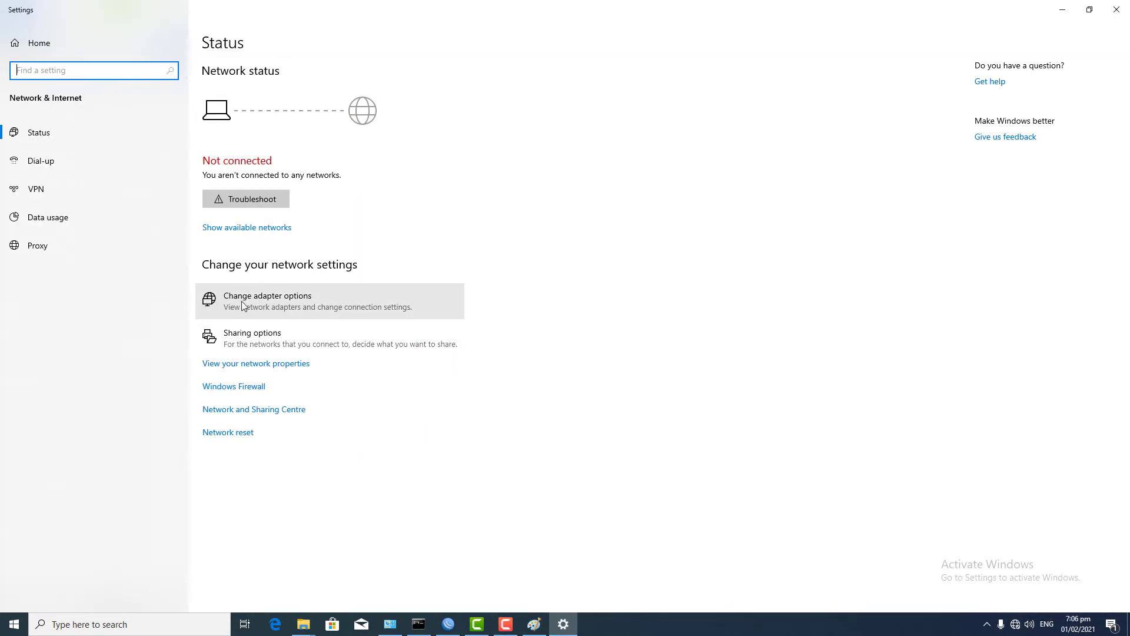
pyautogui.click(243, 306)
pyautogui.rightClick(539, 159)
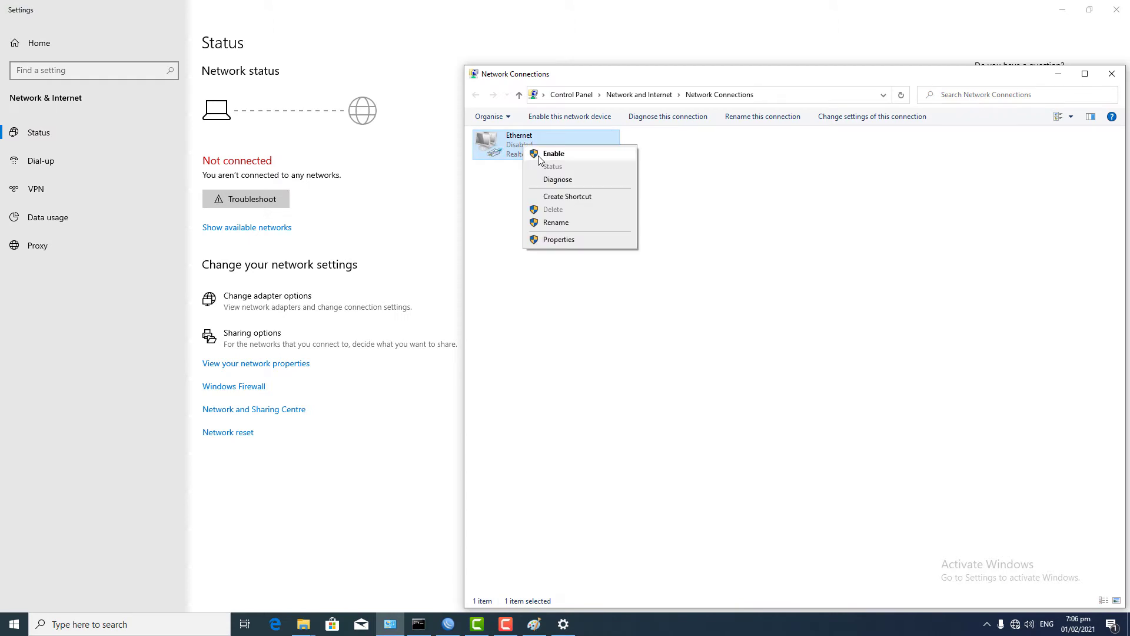
pyautogui.click(539, 159)
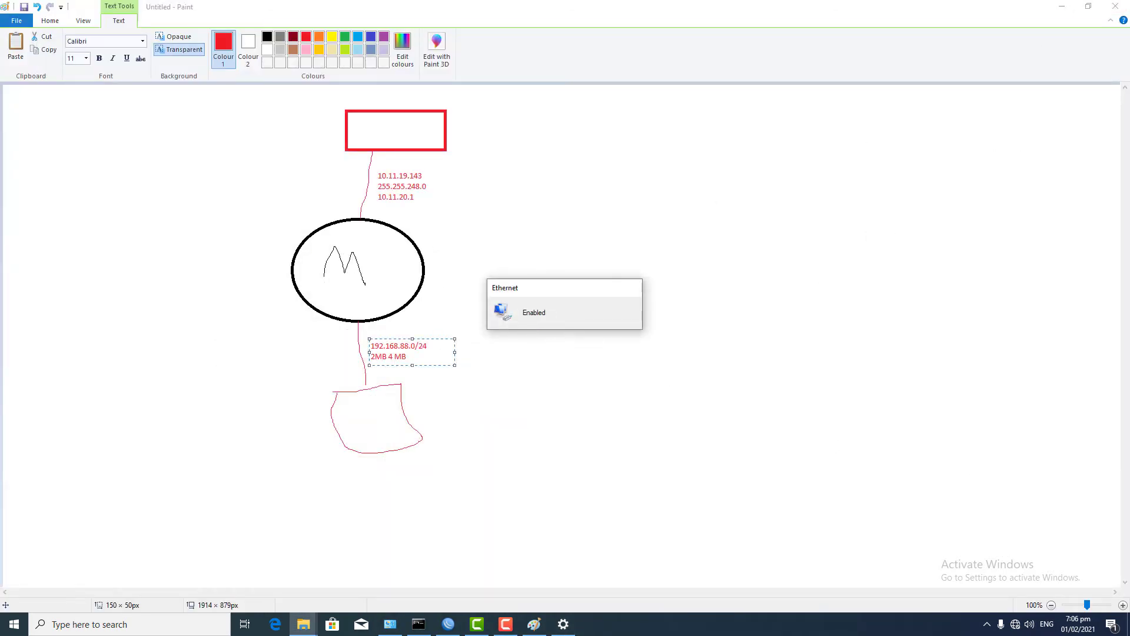
# Step: Label the red rectangle at the top of the Paint diagram KICS UET
pyautogui.click(1094, 602)
pyautogui.click(1094, 602)
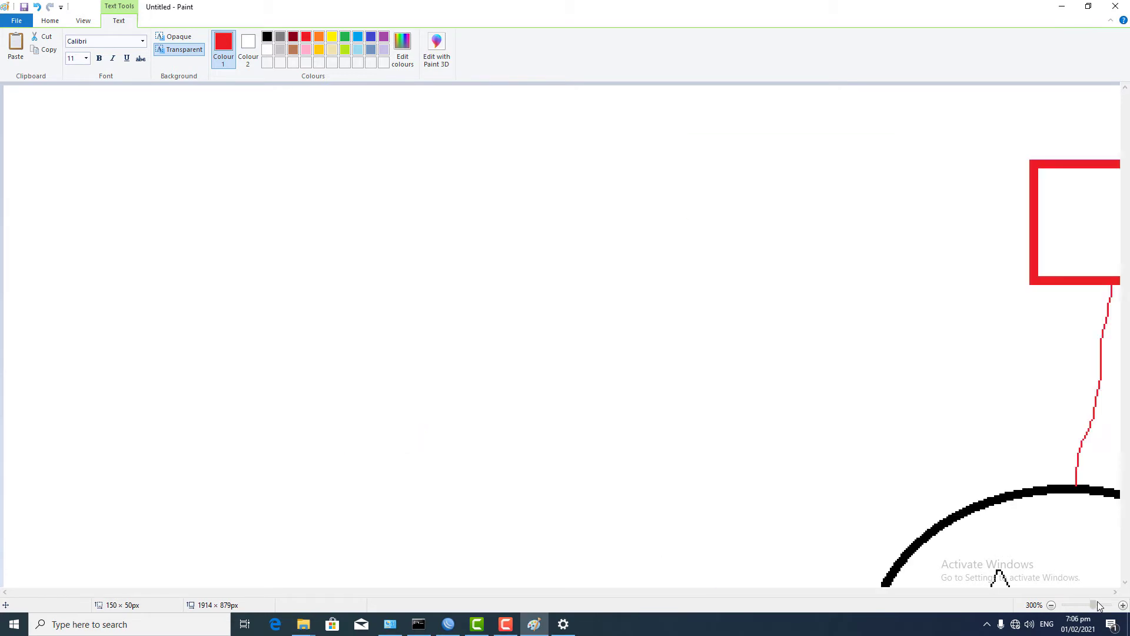
pyautogui.click(1093, 601)
pyautogui.click(1093, 602)
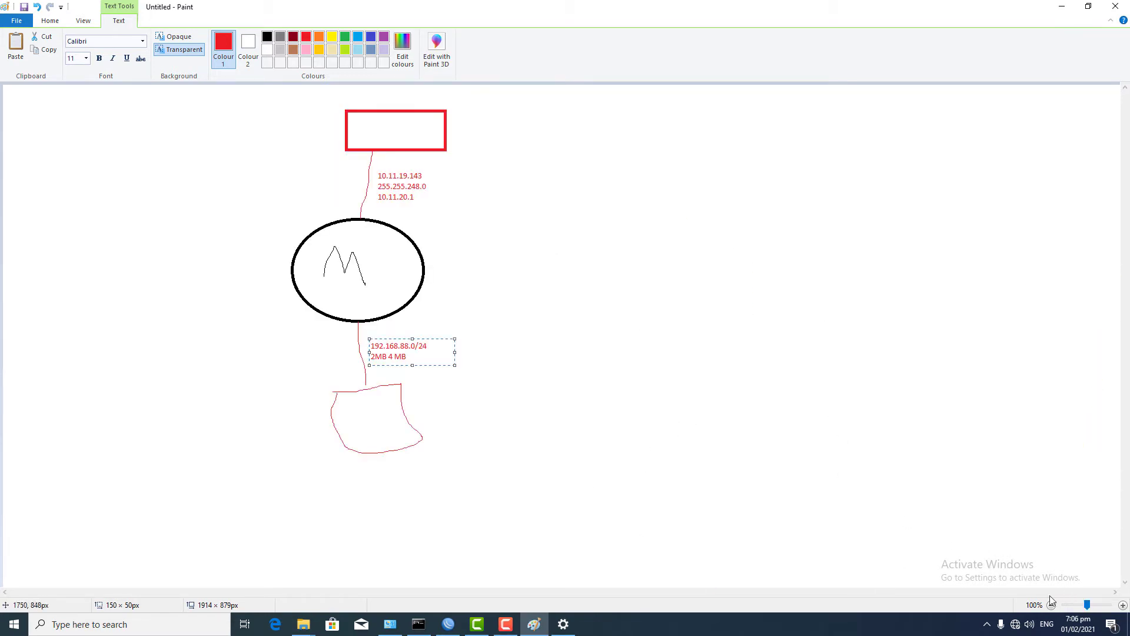
pyautogui.click(1124, 605)
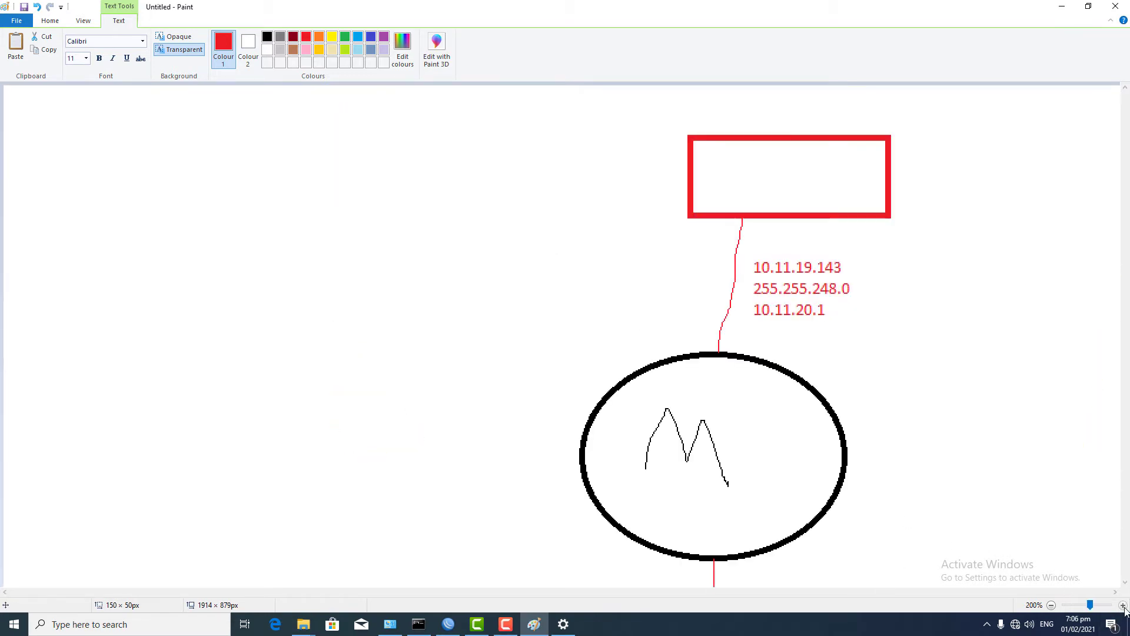
pyautogui.click(742, 182)
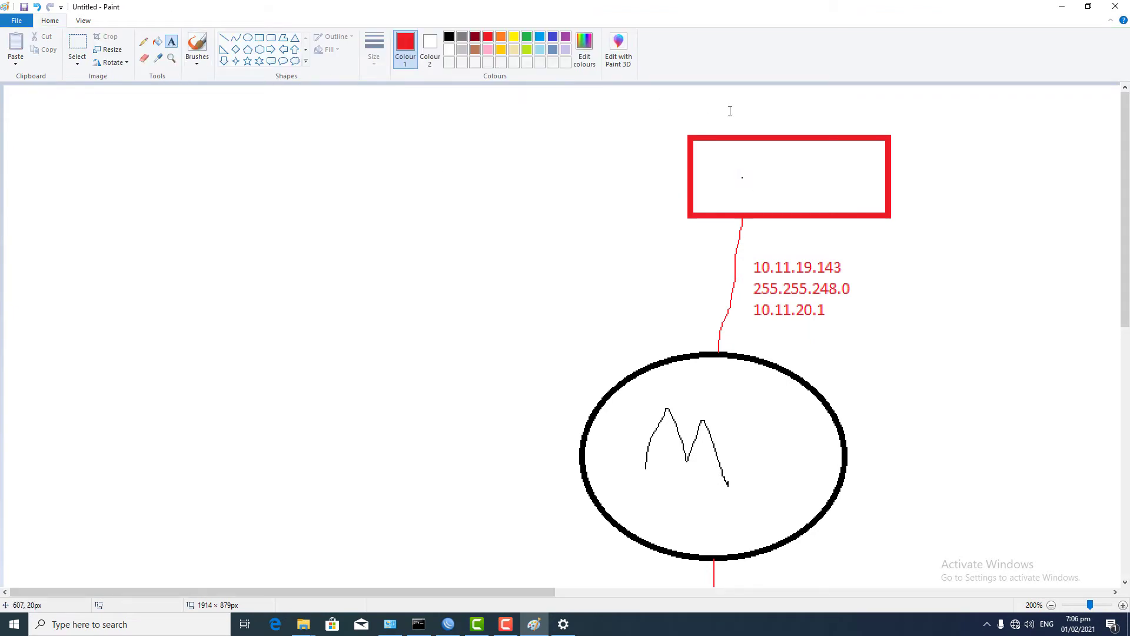
pyautogui.click(741, 173)
pyautogui.write('K')
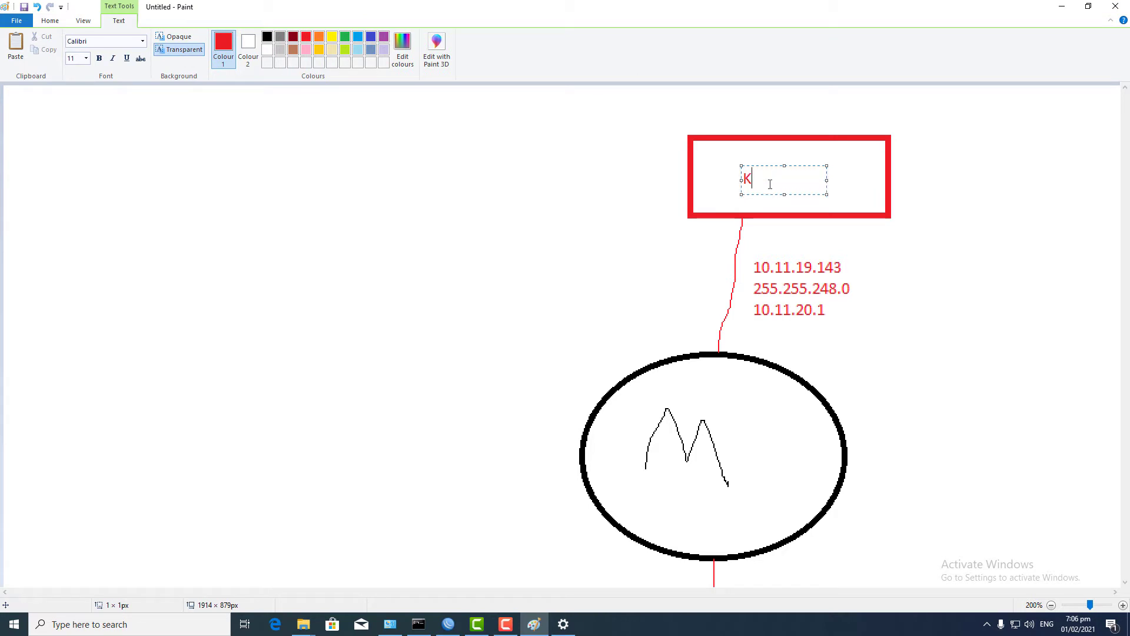
pyautogui.write('ICS UET')
pyautogui.click(734, 402)
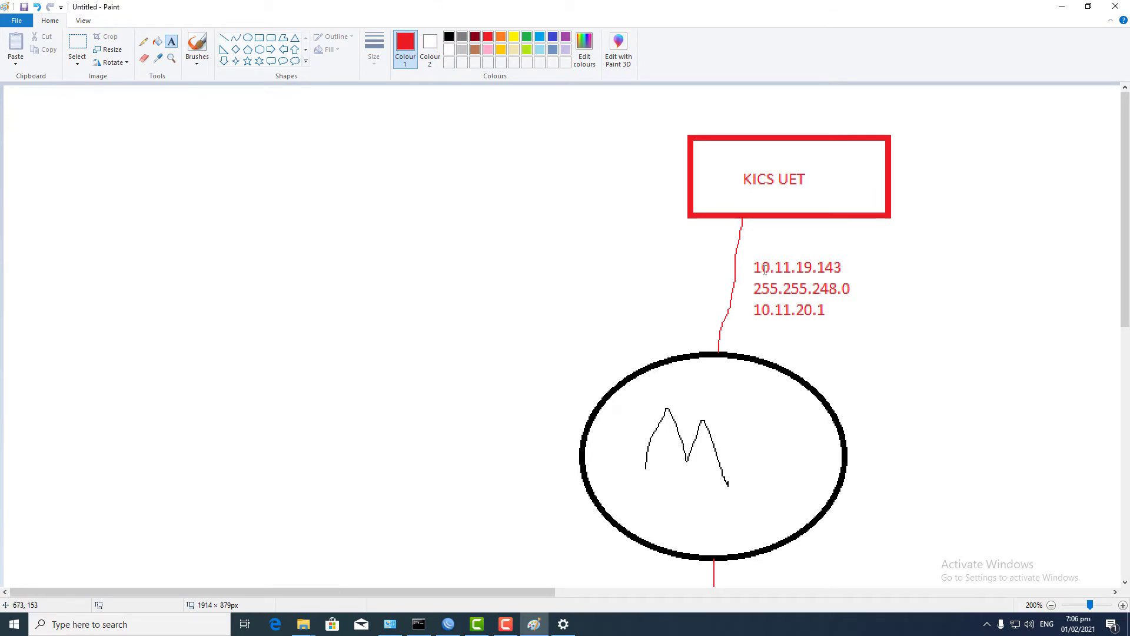
pyautogui.scroll(-4, 771, 268)
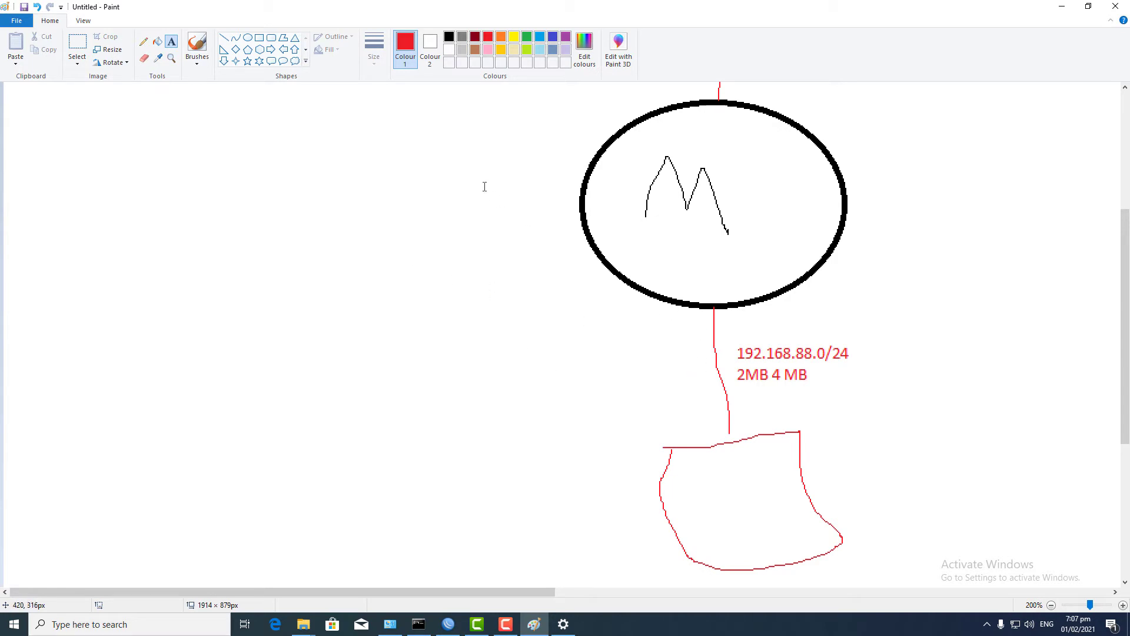
# Step: Switch to WinBox, save the discovered MikroTik router as a managed address and connect to it as admin
pyautogui.click(1063, 12)
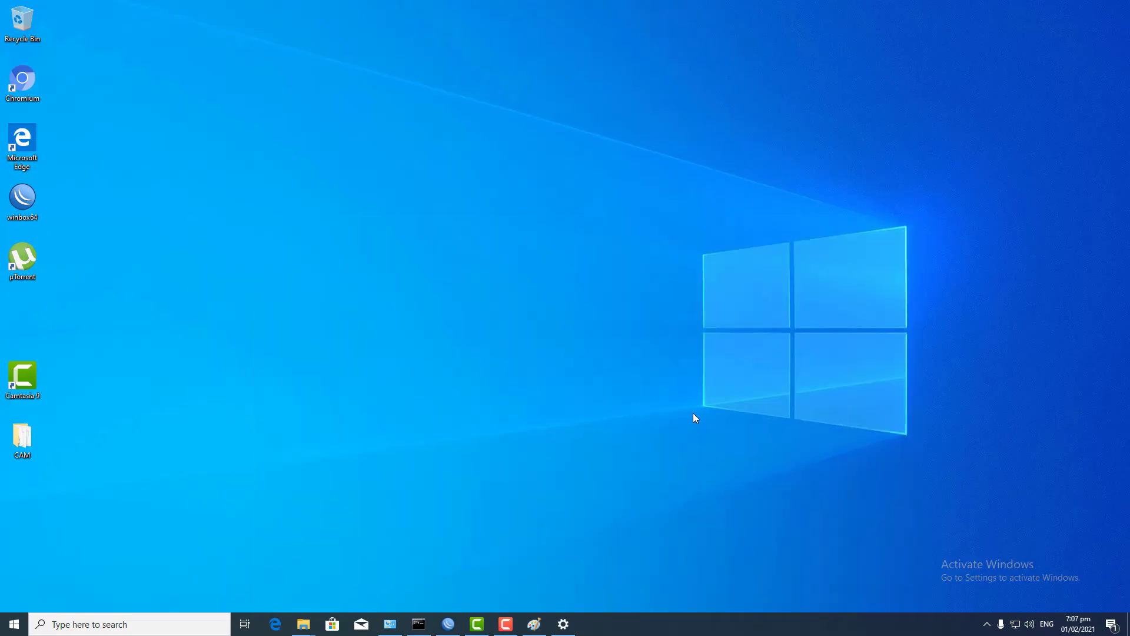
pyautogui.click(563, 624)
pyautogui.press('super+d')
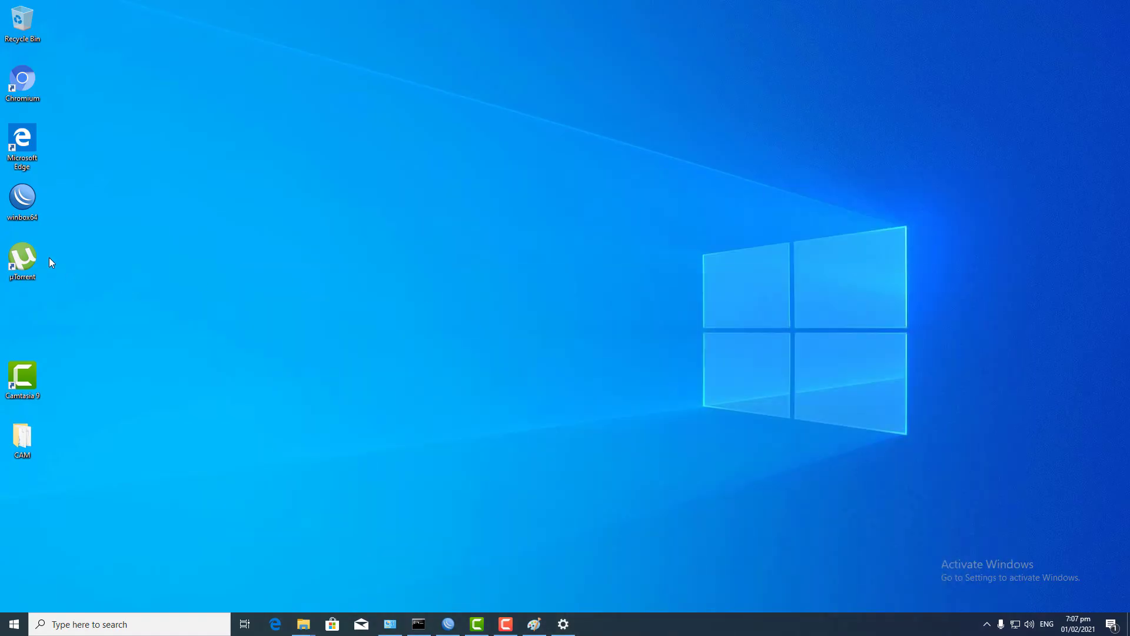
pyautogui.doubleClick(13, 203)
pyautogui.moveTo(195, 22); pyautogui.dragTo(597, 102)
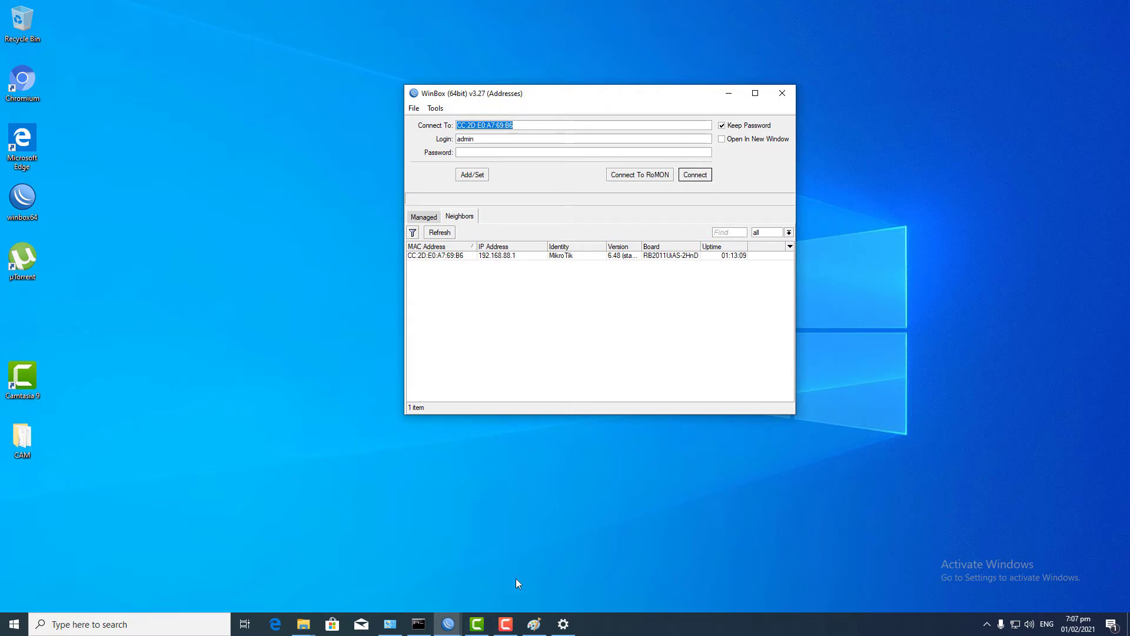
pyautogui.click(472, 175)
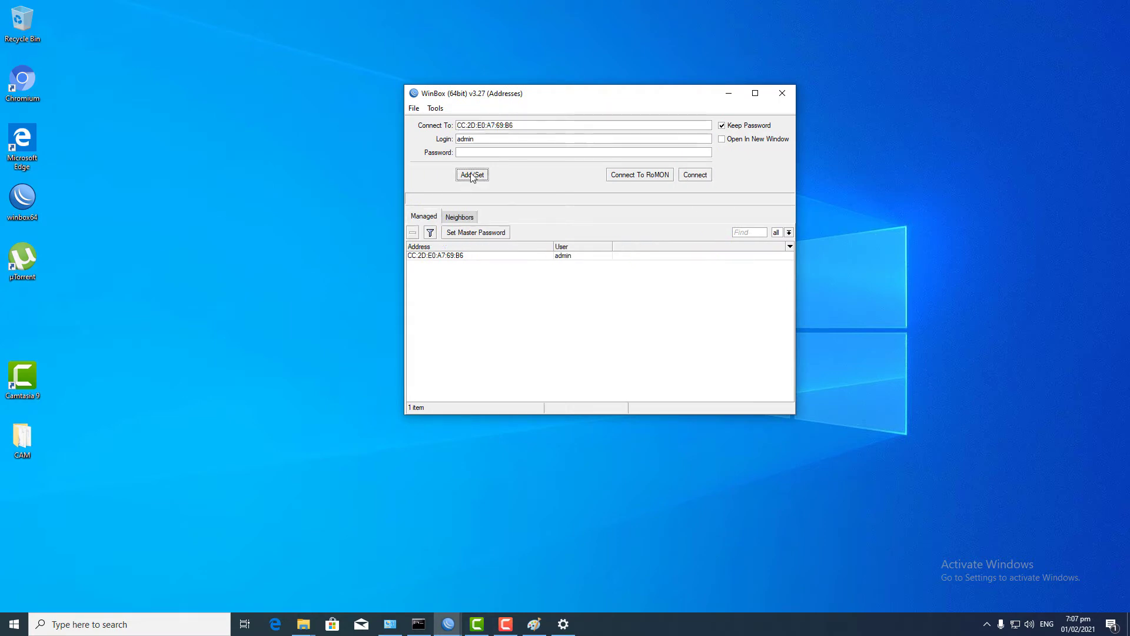
pyautogui.click(695, 175)
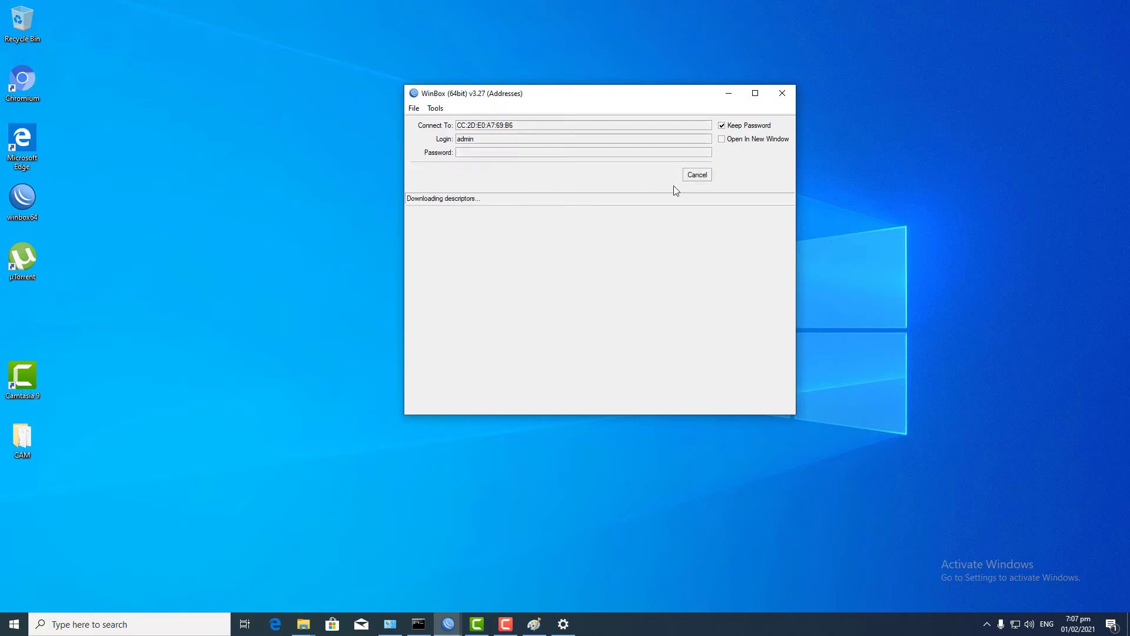
# Step: Maximize the router session and close all its leftover windows, from Queue List to Address List
pyautogui.click(798, 95)
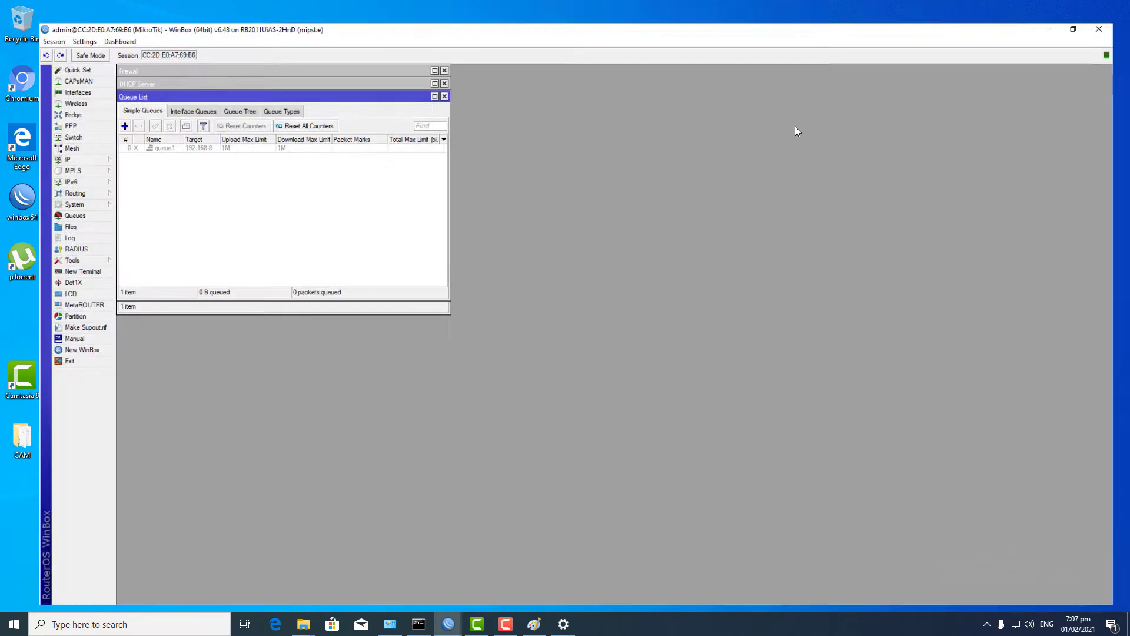
pyautogui.click(427, 77)
pyautogui.click(427, 63)
pyautogui.click(426, 49)
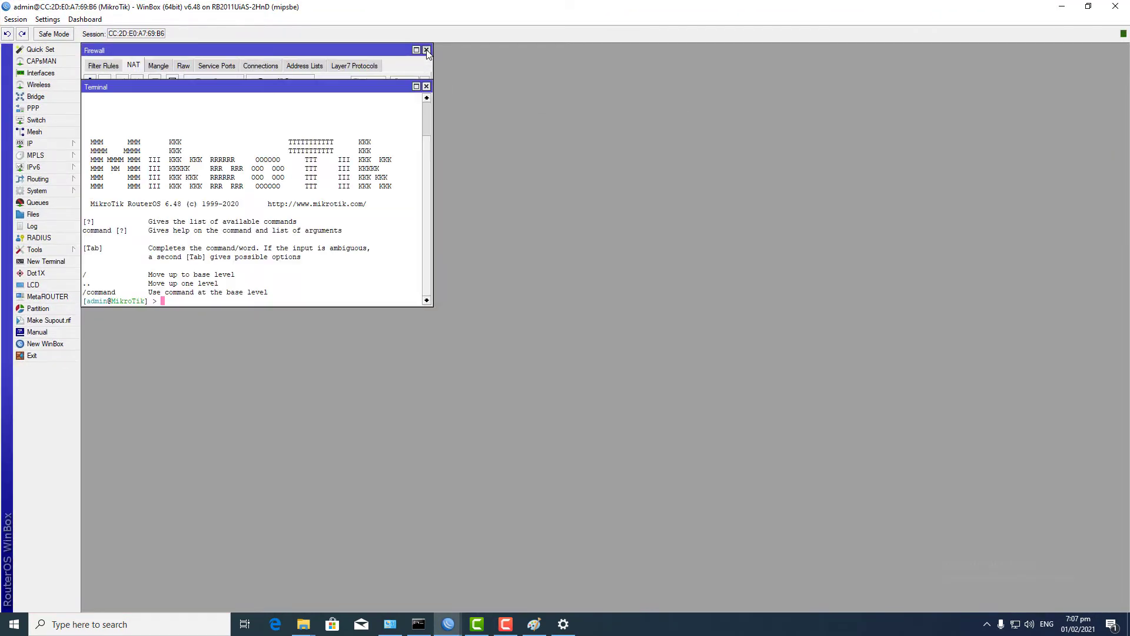
pyautogui.click(426, 86)
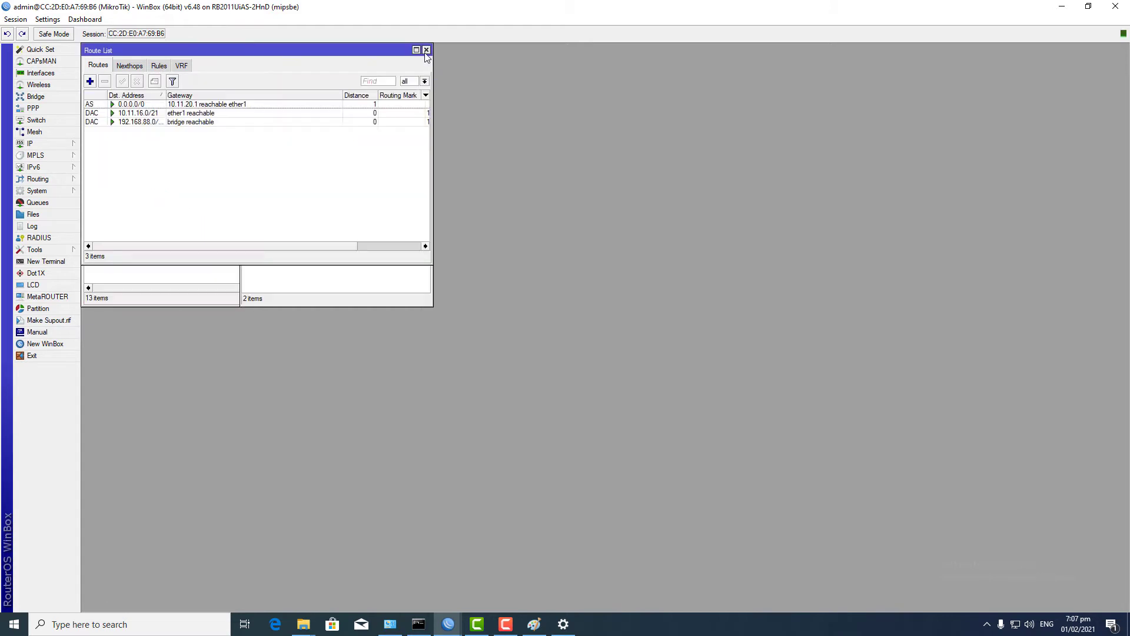
pyautogui.click(426, 50)
pyautogui.click(426, 87)
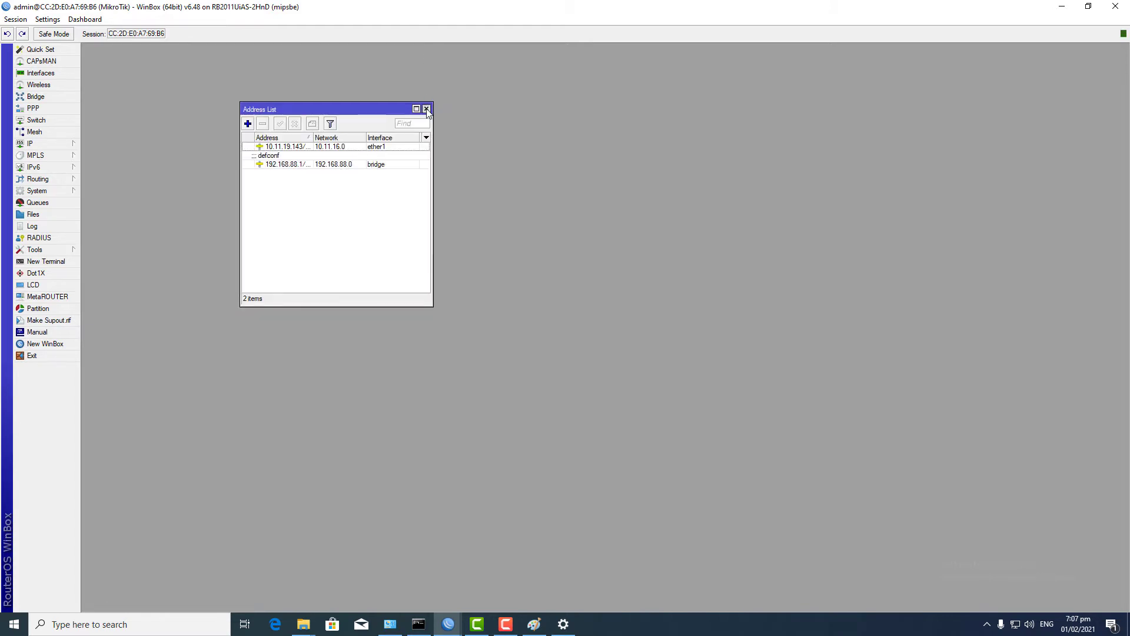
pyautogui.click(426, 108)
# Step: Reset the router configuration with all reset options left unticked, and confirm the reset
pyautogui.click(37, 192)
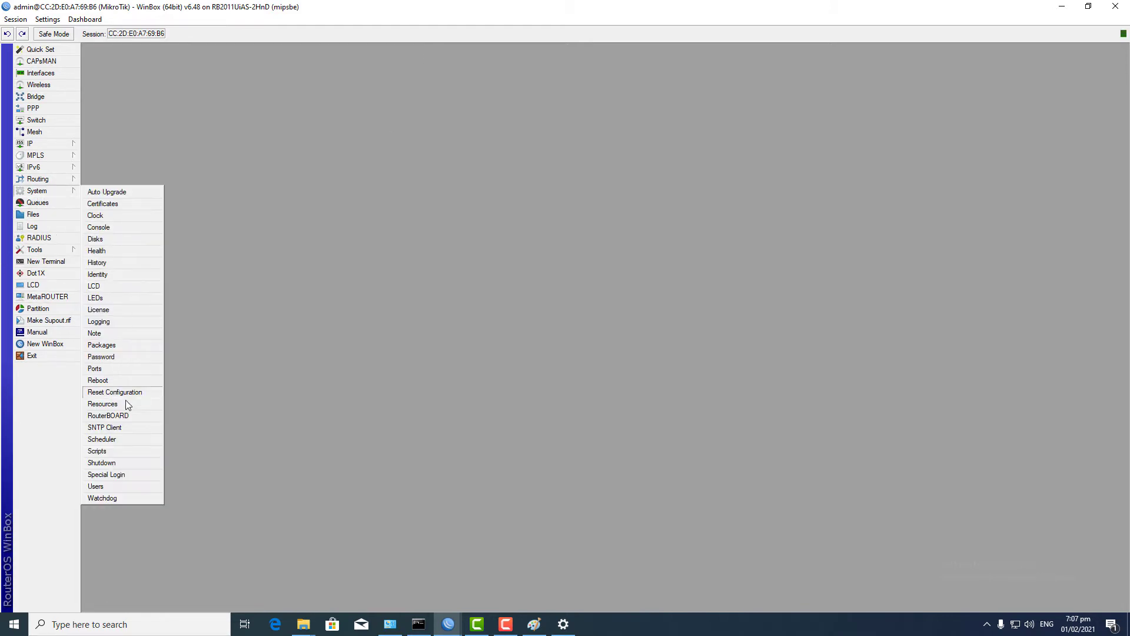
pyautogui.click(116, 392)
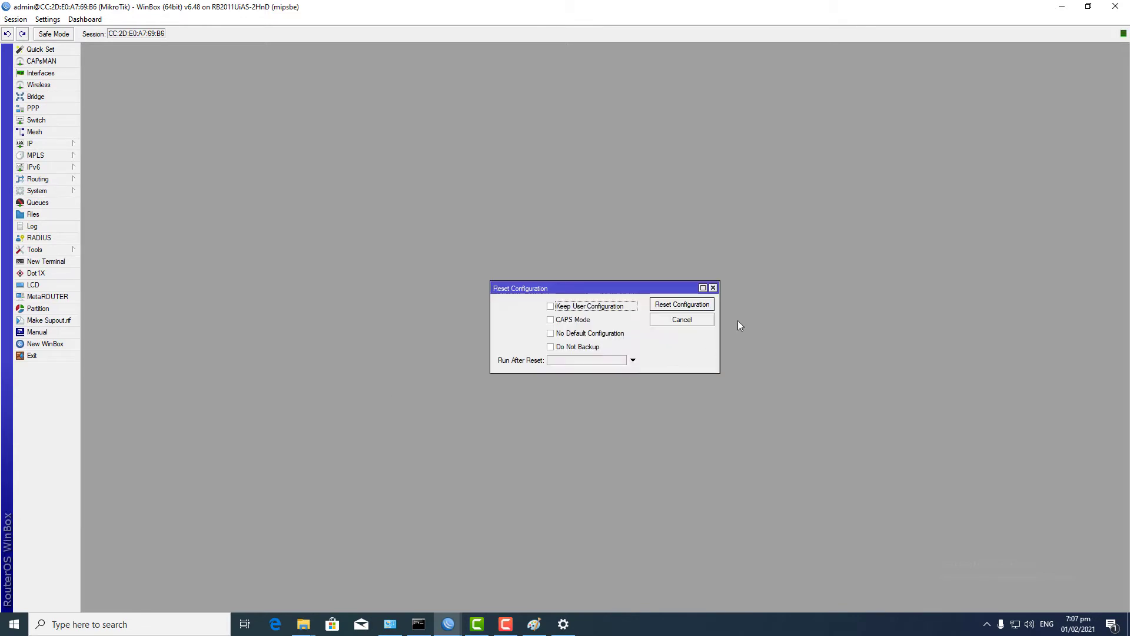
pyautogui.click(682, 304)
pyautogui.click(612, 323)
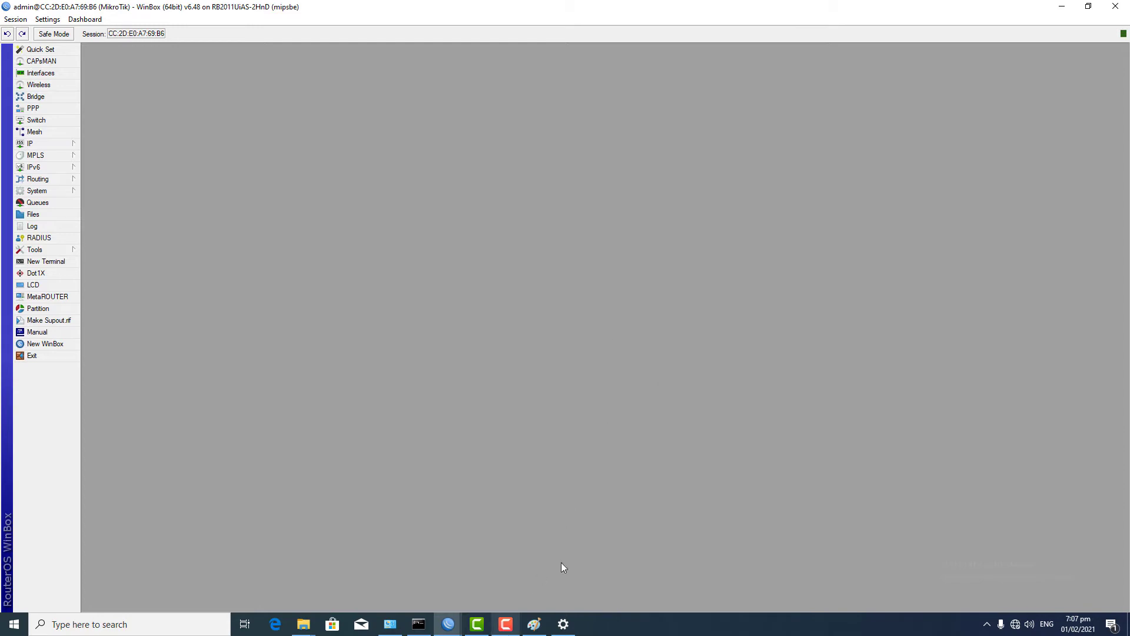
# Step: Close the old router session and cancel the pending reconnection to return to the WinBox login form
pyautogui.click(1062, 6)
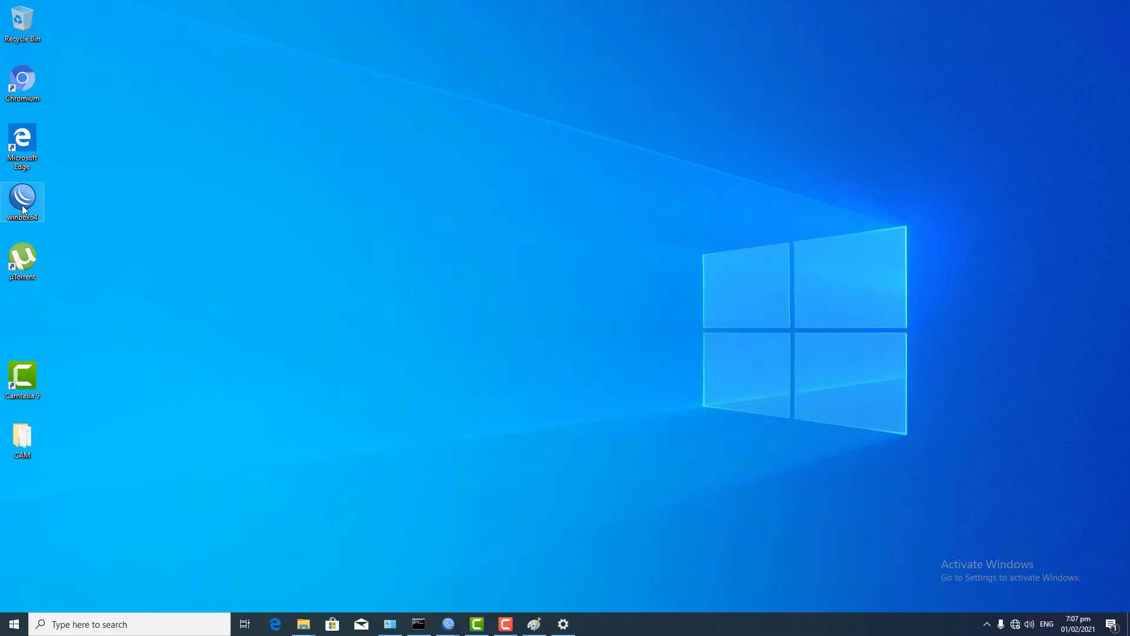
pyautogui.moveTo(448, 624)
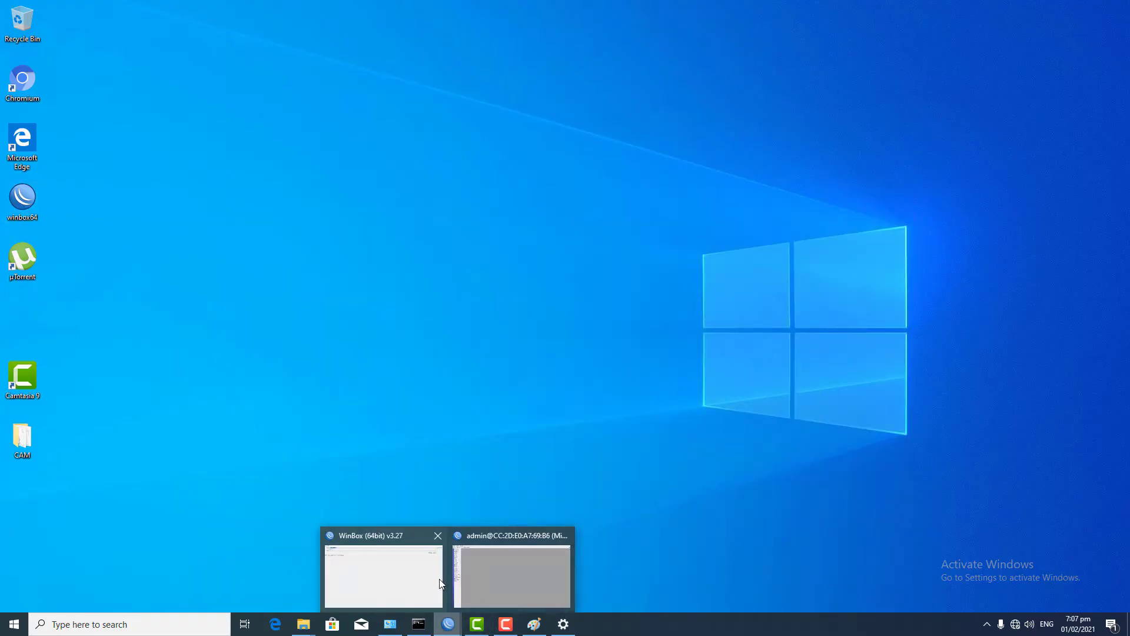
pyautogui.click(485, 565)
pyautogui.click(1114, 8)
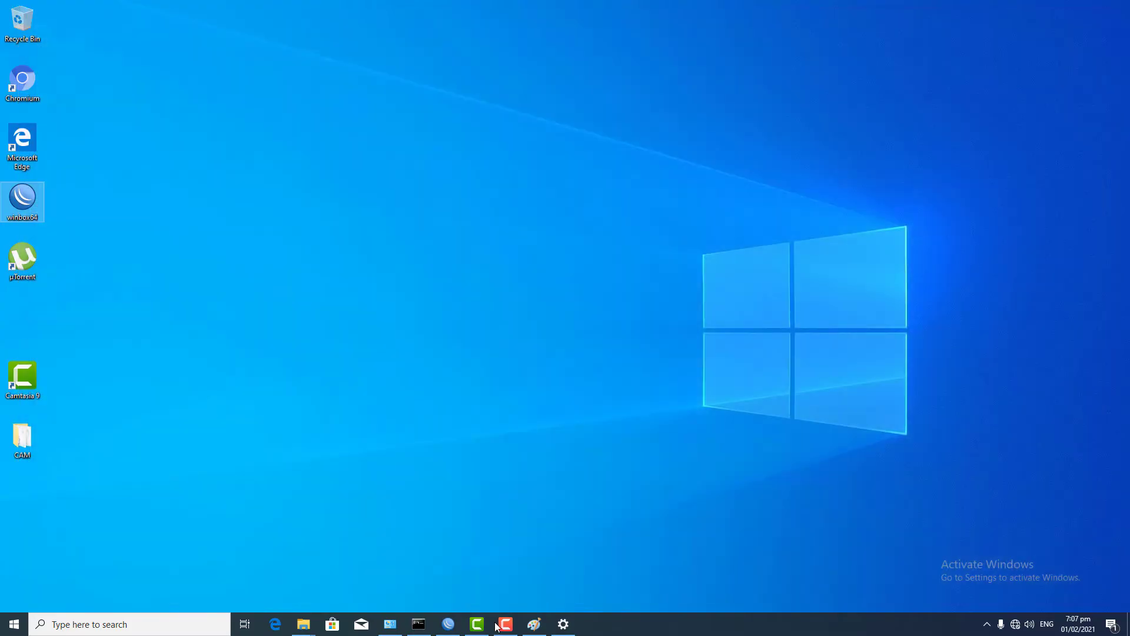
pyautogui.click(448, 624)
pyautogui.click(1050, 86)
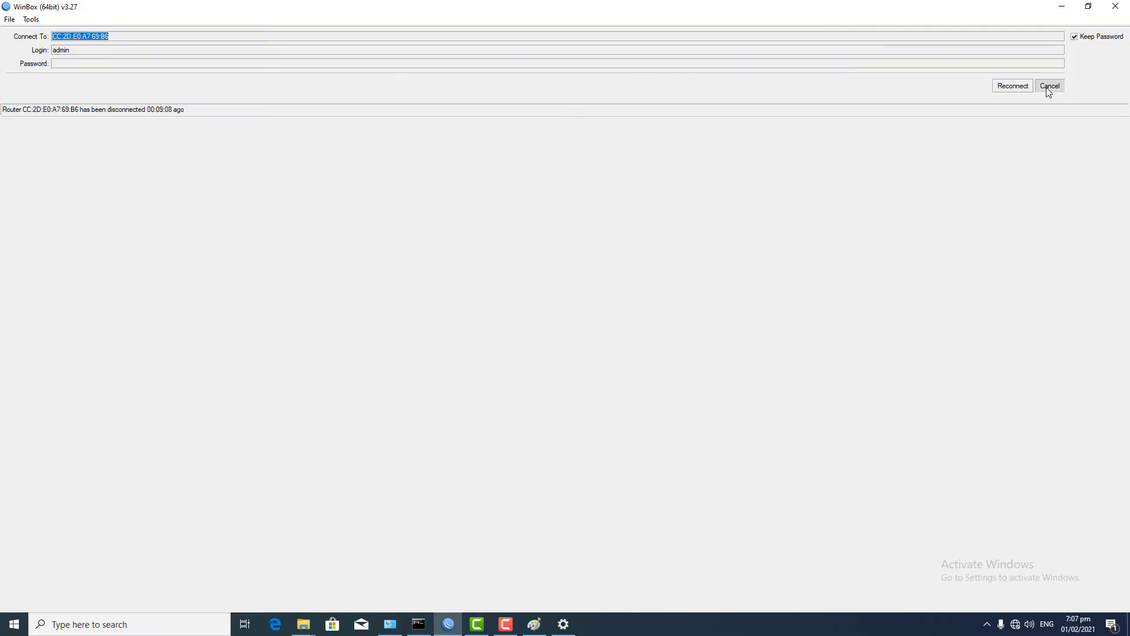
# Step: Connect to the reset router as admin and accept the RouterOS default configuration
pyautogui.click(44, 144)
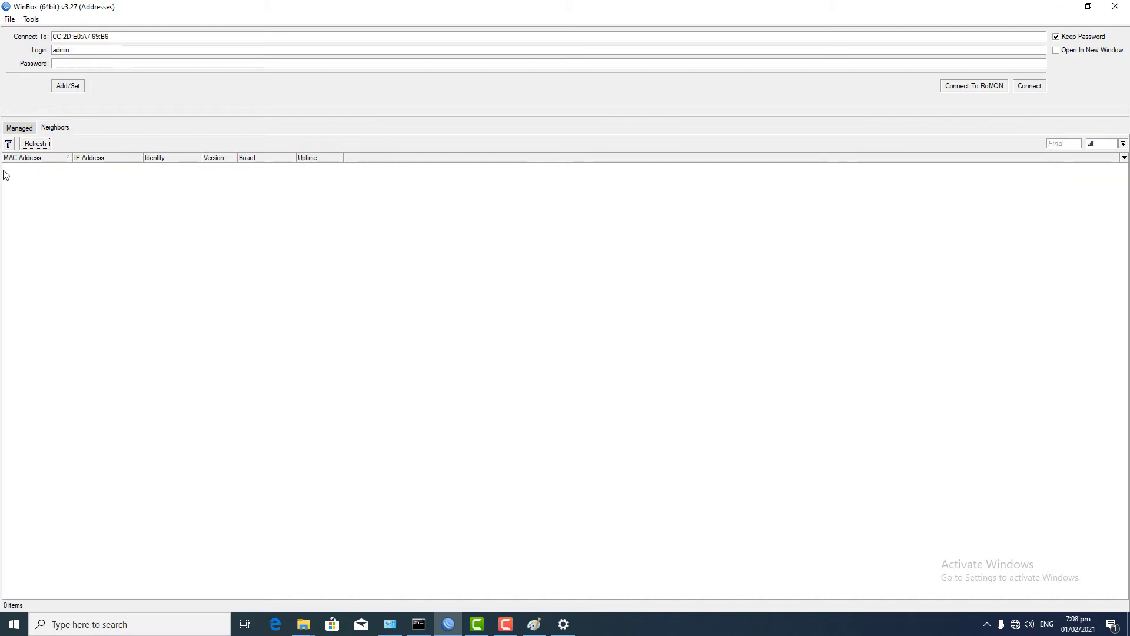
pyautogui.click(1030, 86)
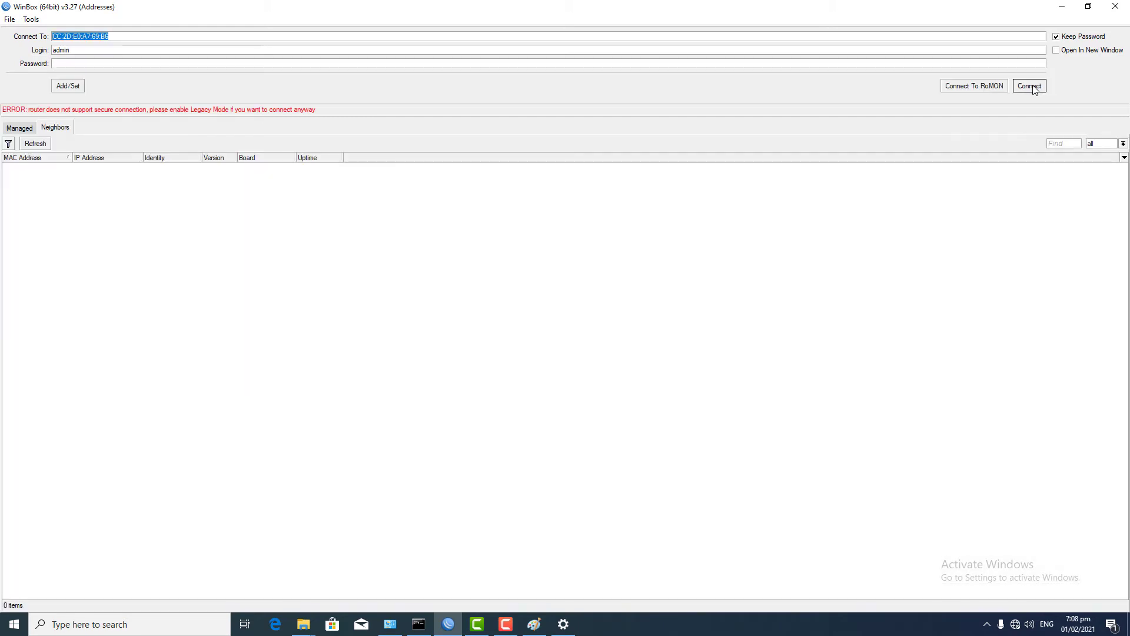
pyautogui.click(1031, 86)
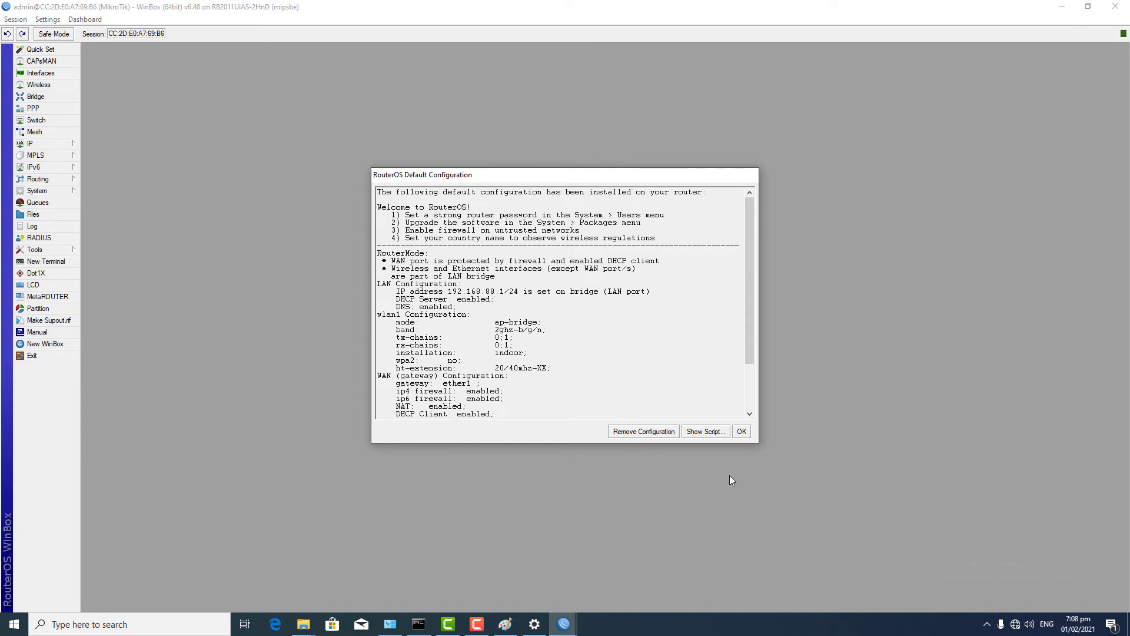
pyautogui.click(741, 431)
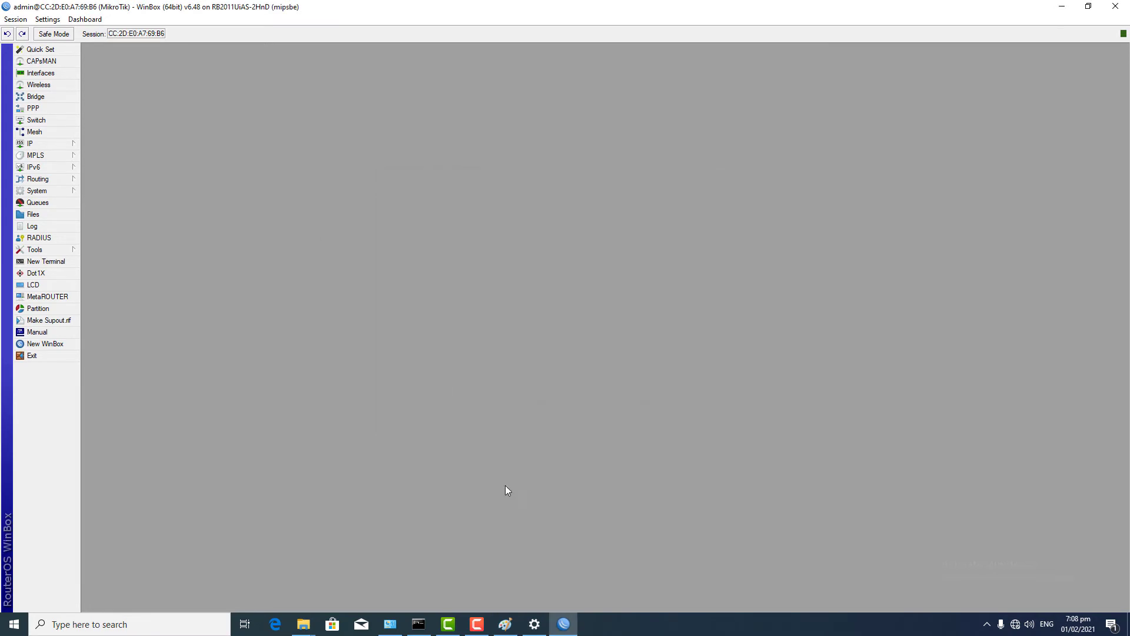
# Step: Switch to Paint to review the network diagram's WAN and LAN details, and return to WinBox
pyautogui.click(505, 624)
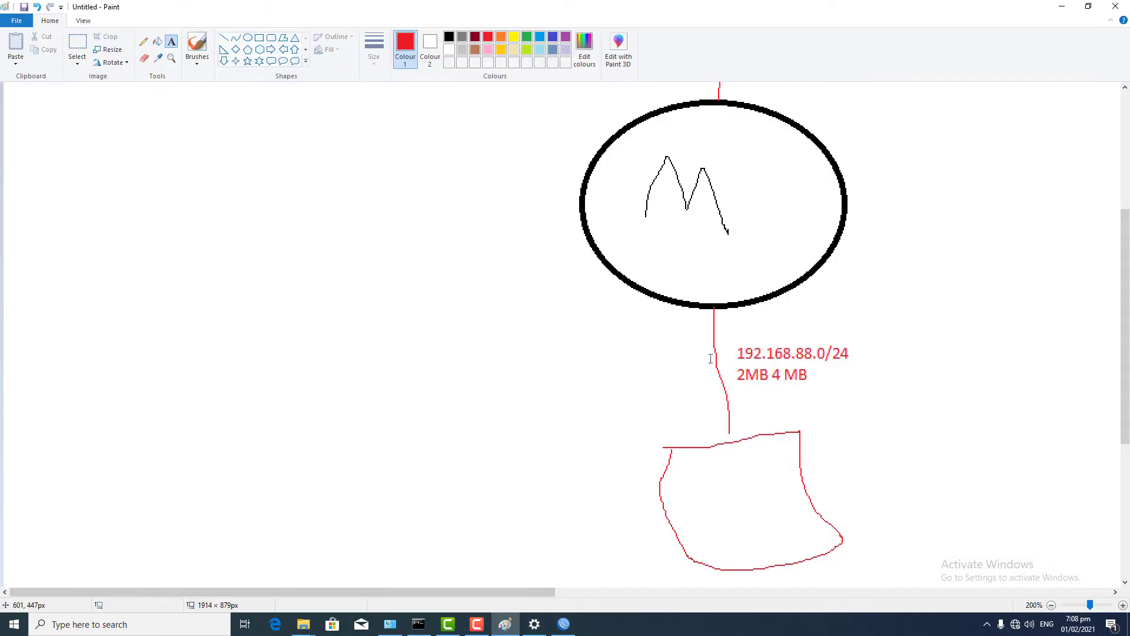
pyautogui.scroll(-5, 783, 335)
pyautogui.scroll(4, 786, 341)
pyautogui.scroll(4, 777, 294)
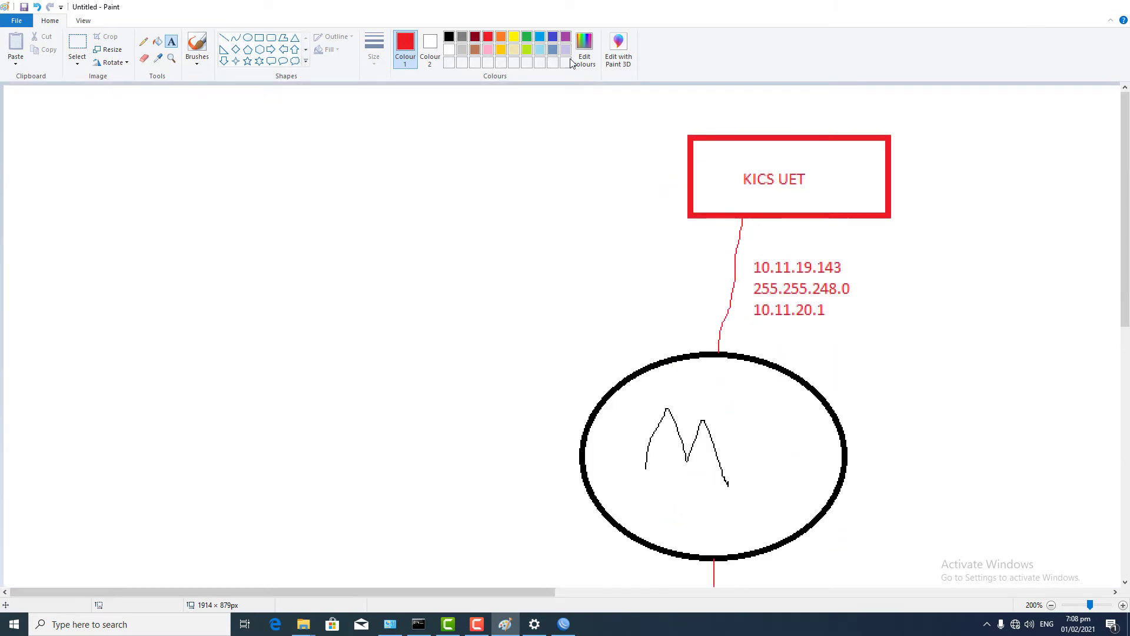
pyautogui.click(1061, 6)
# Step: Rename the ether1 interface, trying WAN first and applying WAN KICS as its name
pyautogui.click(36, 73)
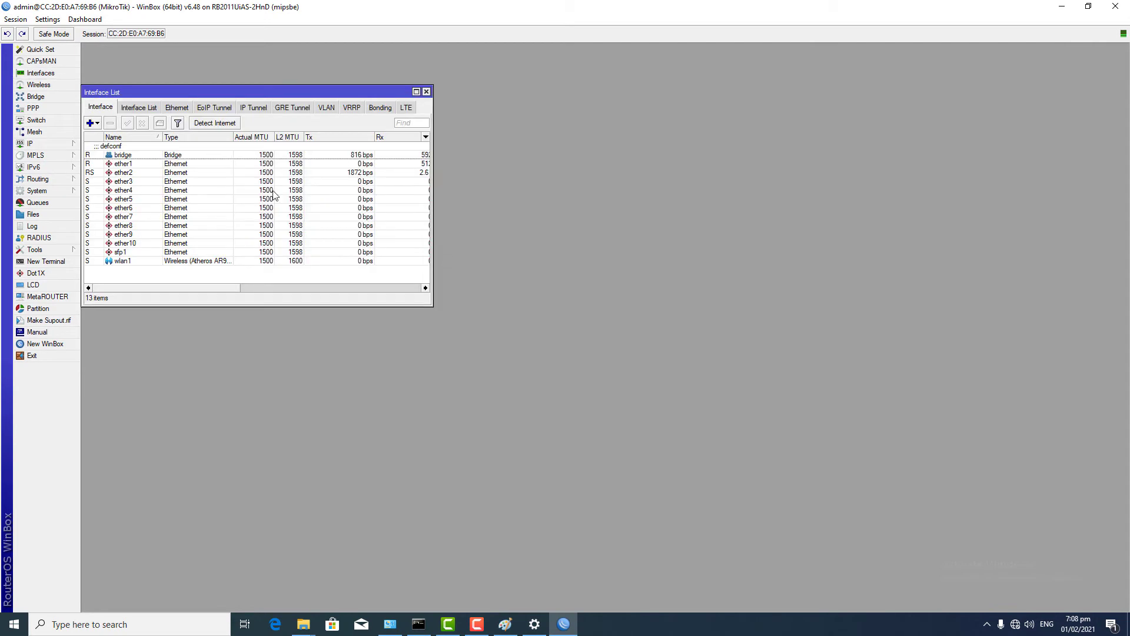
pyautogui.doubleClick(112, 164)
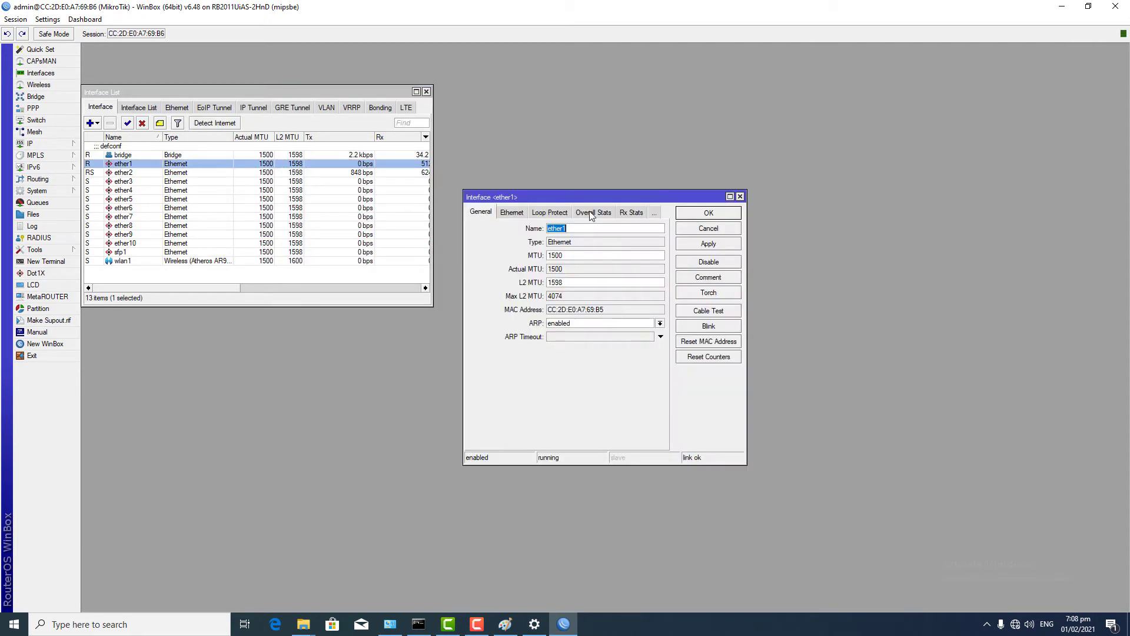
pyautogui.write('WAN')
pyautogui.click(716, 215)
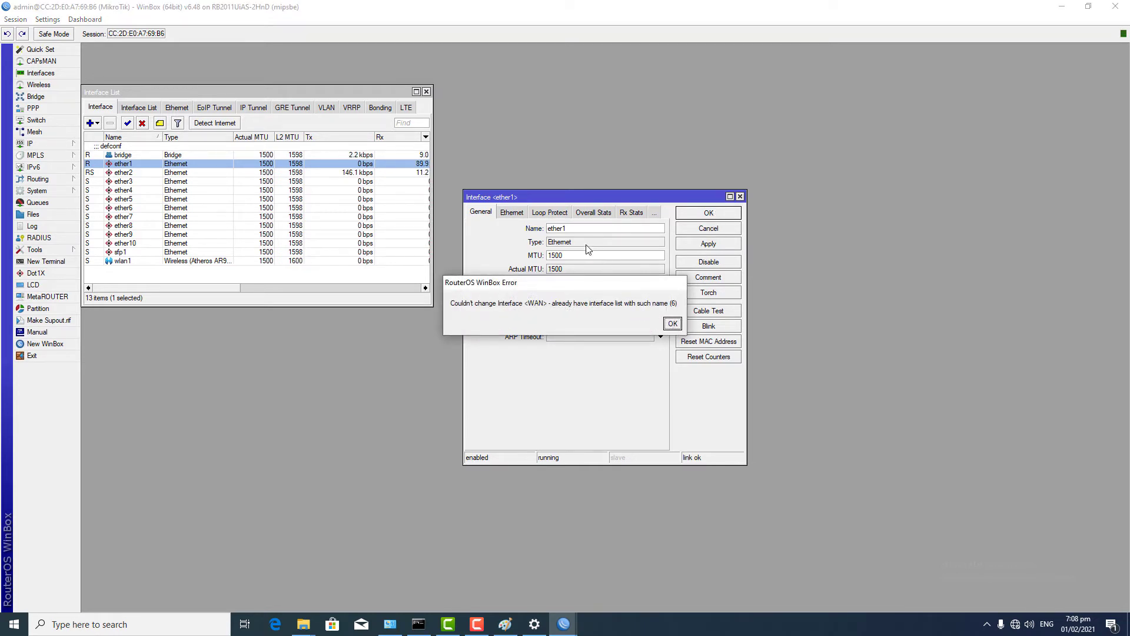
pyautogui.click(671, 324)
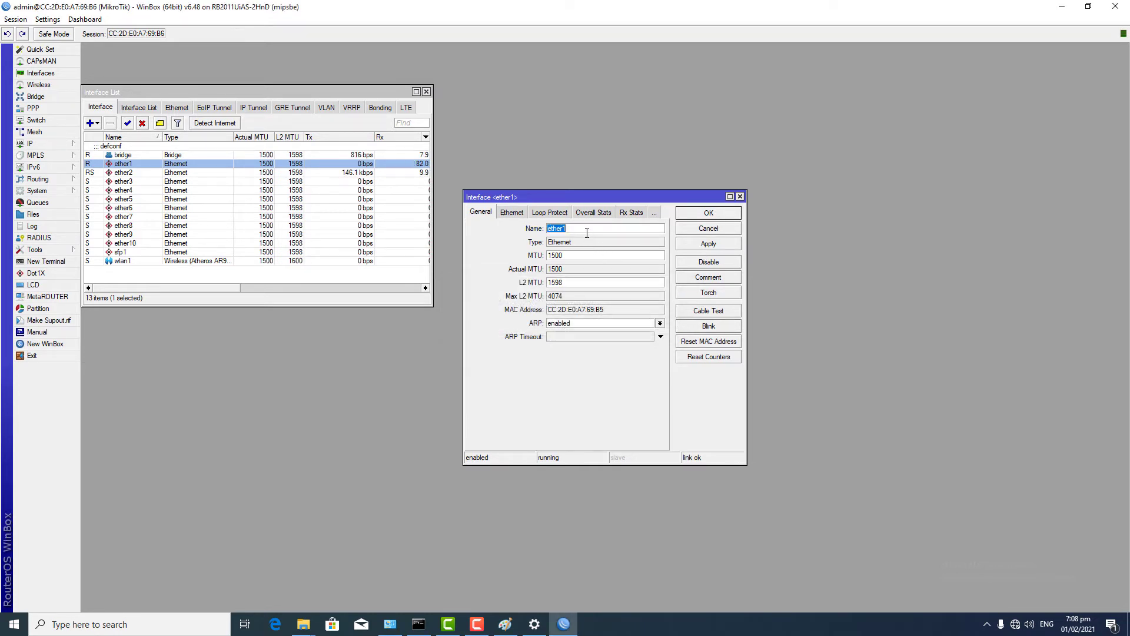
pyautogui.write('WAN KICS')
pyautogui.click(711, 246)
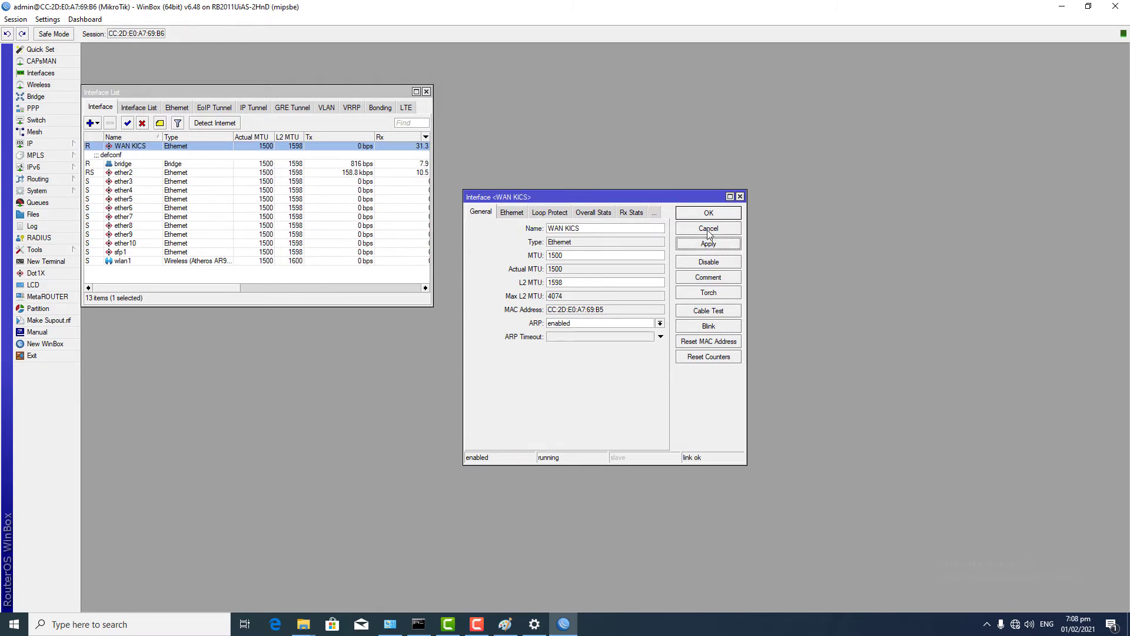
pyautogui.click(706, 217)
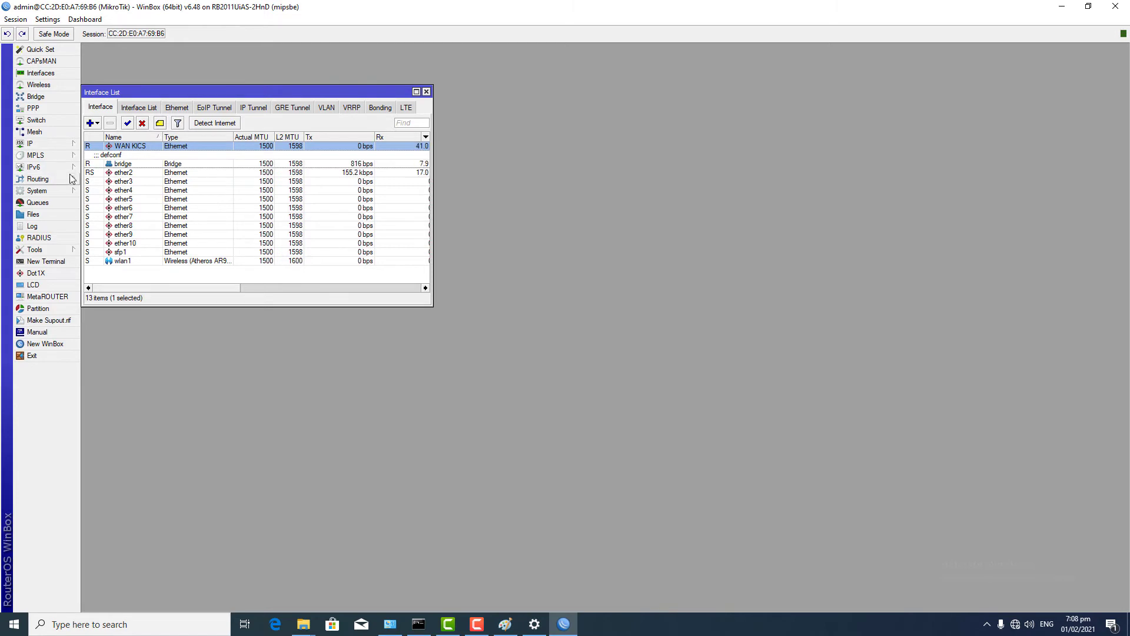
# Step: Rename the bridge interface, trying LAN first and applying LAN OUT as its name
pyautogui.doubleClick(106, 159)
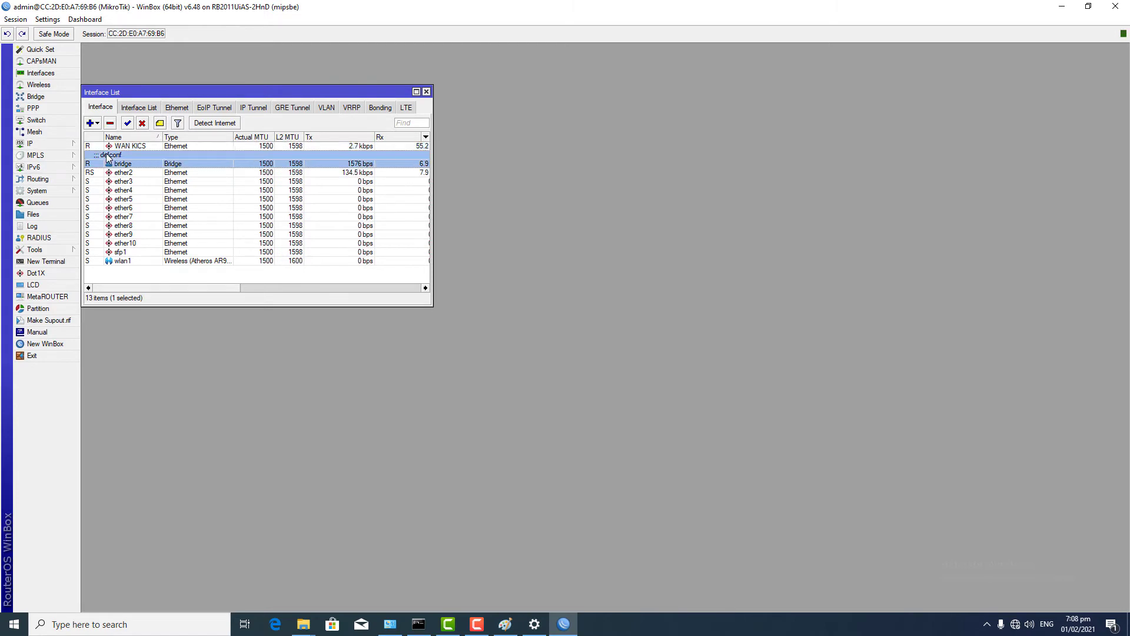
pyautogui.write('LAN')
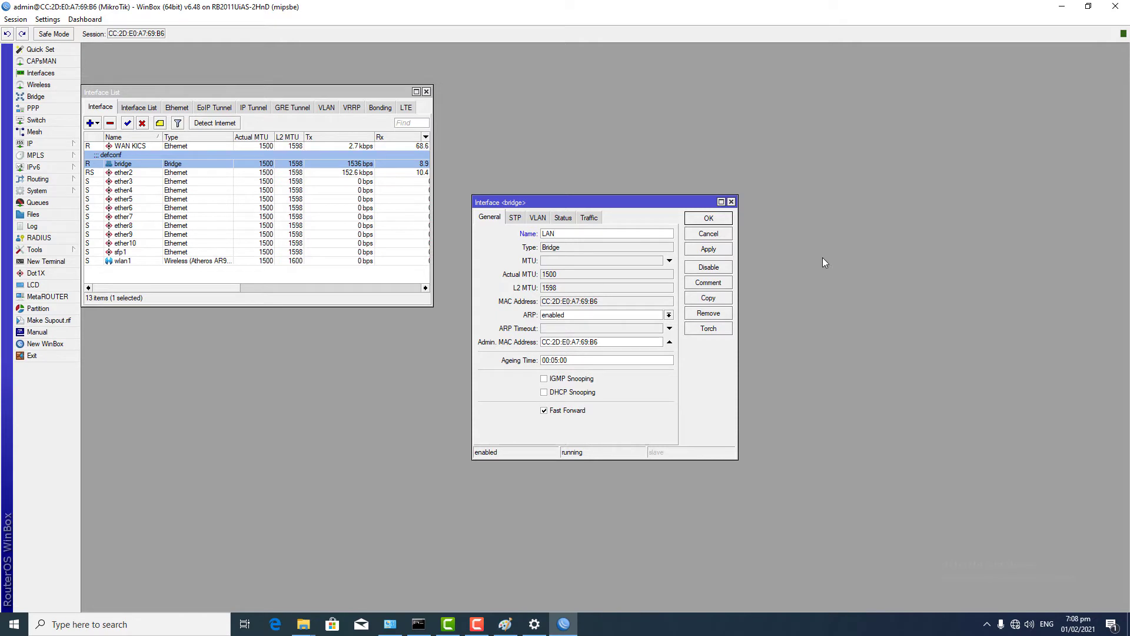
pyautogui.click(709, 248)
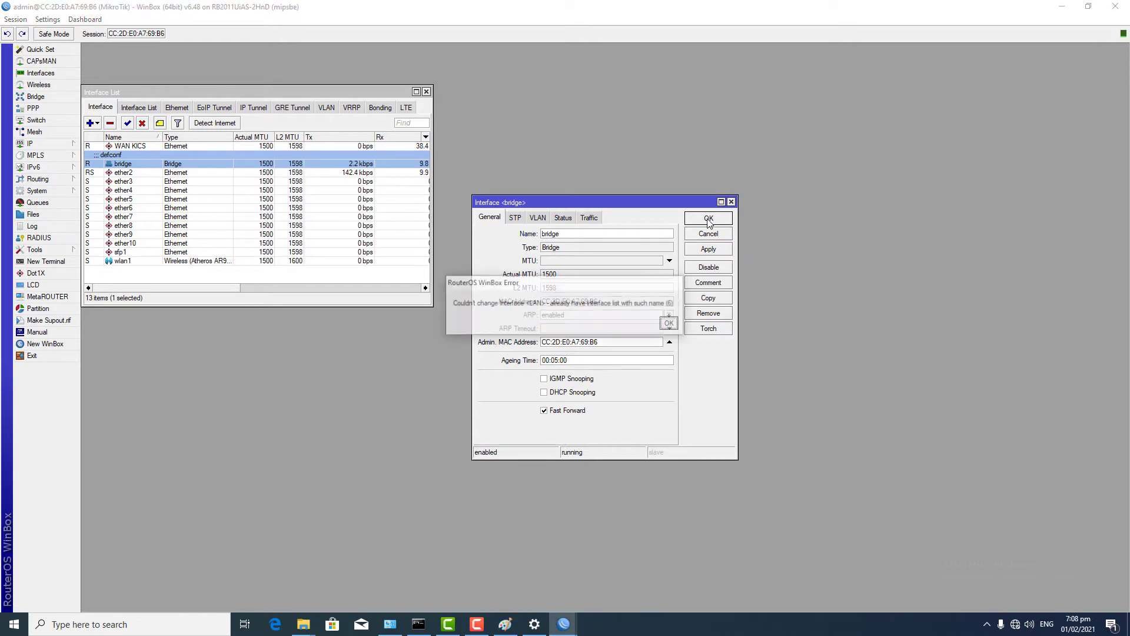
pyautogui.click(671, 324)
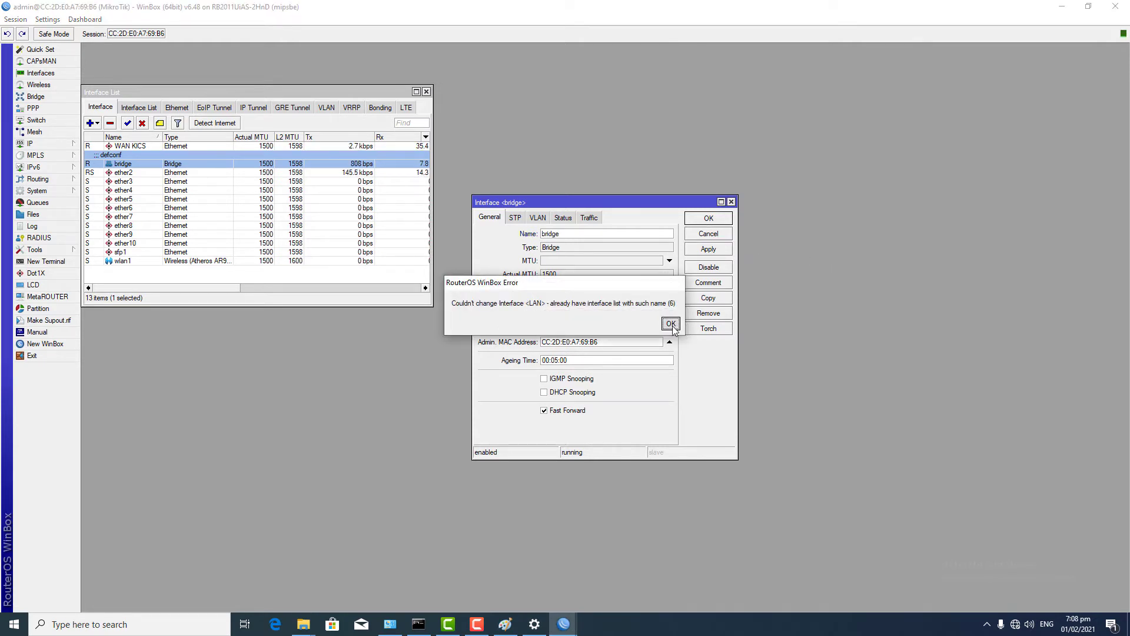
pyautogui.click(588, 237)
pyautogui.moveTo(589, 237); pyautogui.dragTo(486, 244)
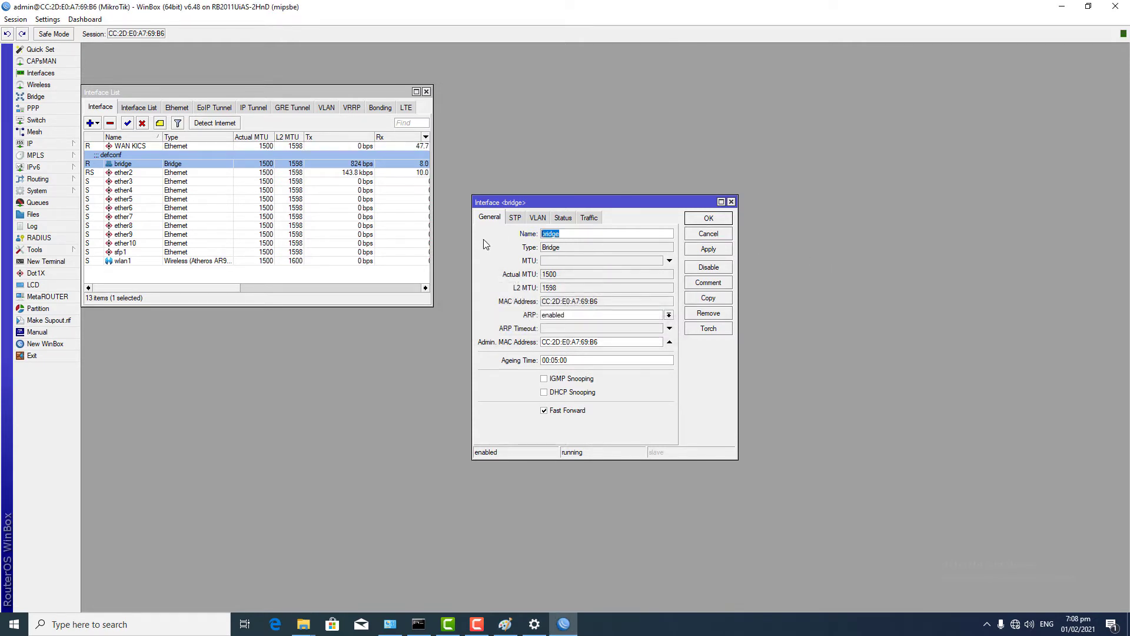
pyautogui.write('LAN OUT')
pyautogui.click(701, 249)
pyautogui.click(709, 218)
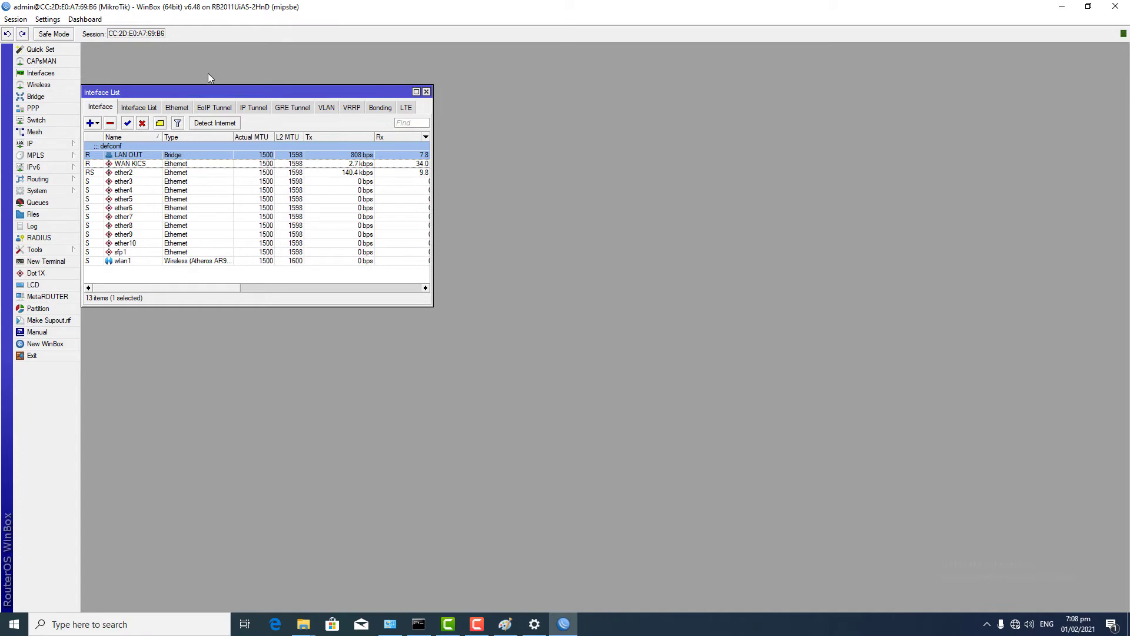
# Step: Open the IP address list, arrange and widen it alongside the interface list, and open the LAN OUT address entry
pyautogui.moveTo(211, 95); pyautogui.dragTo(291, 91)
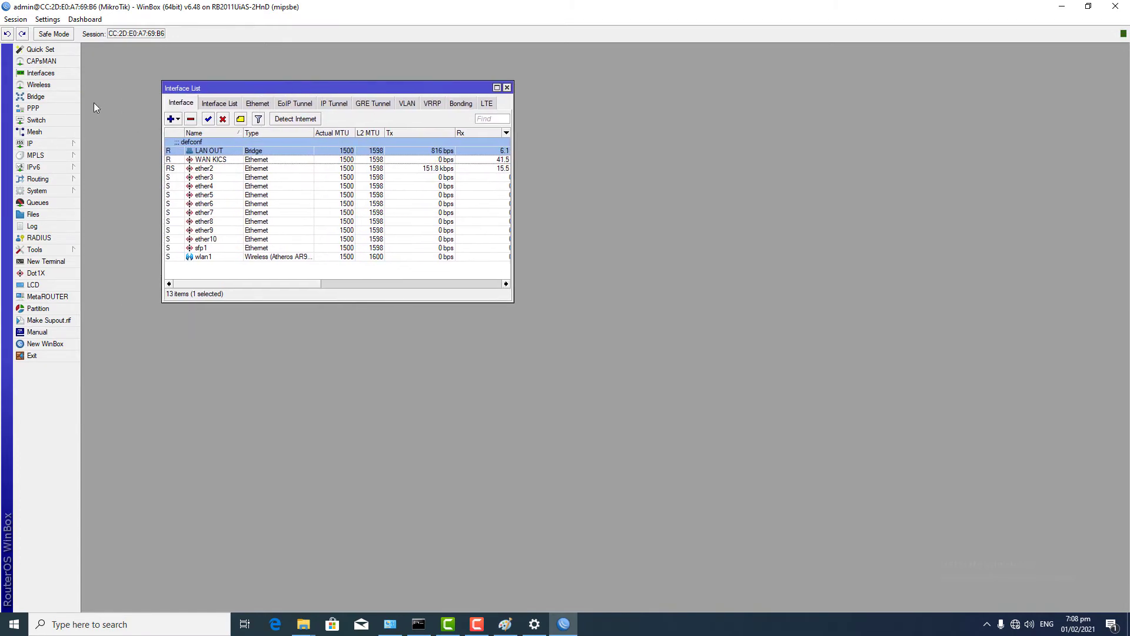
pyautogui.click(52, 143)
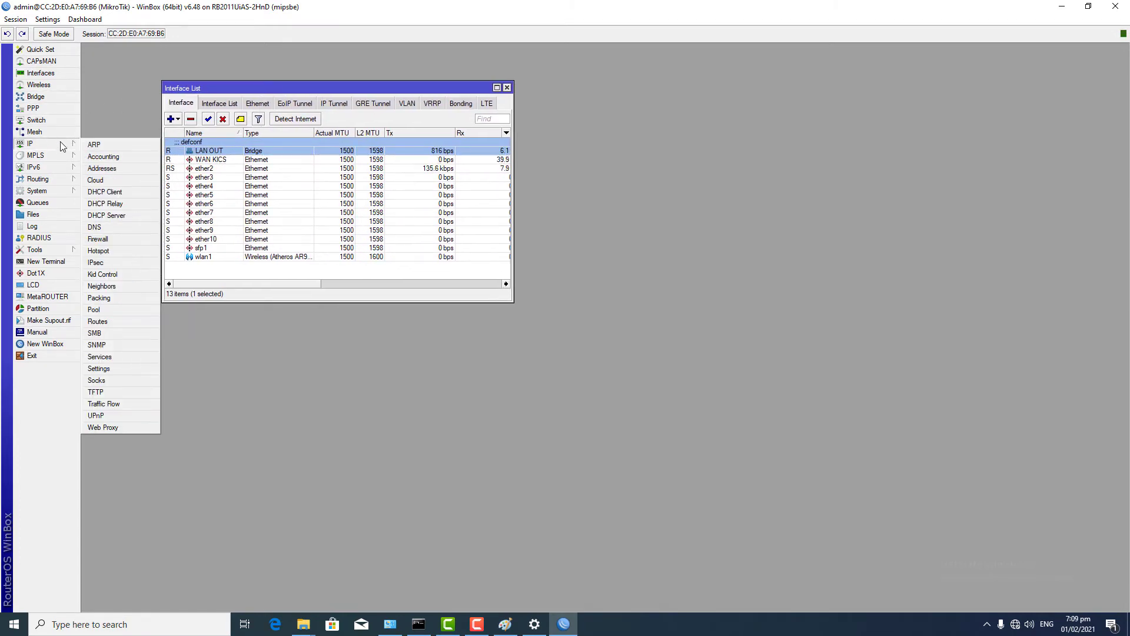
pyautogui.click(94, 169)
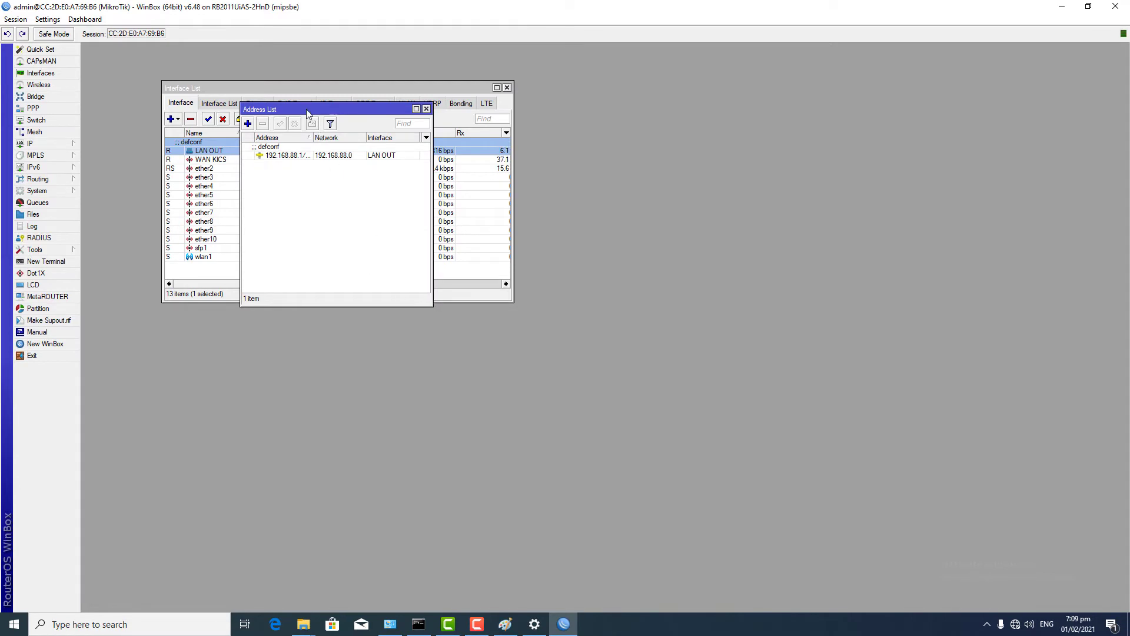
pyautogui.moveTo(312, 111); pyautogui.dragTo(391, 243)
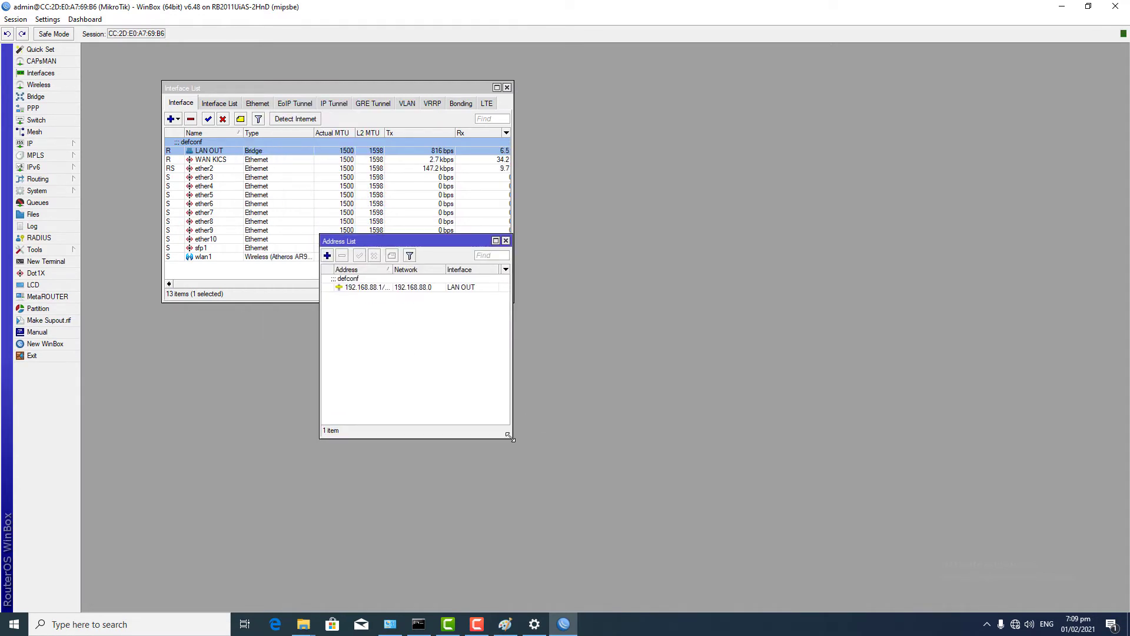
pyautogui.moveTo(515, 441); pyautogui.dragTo(700, 460)
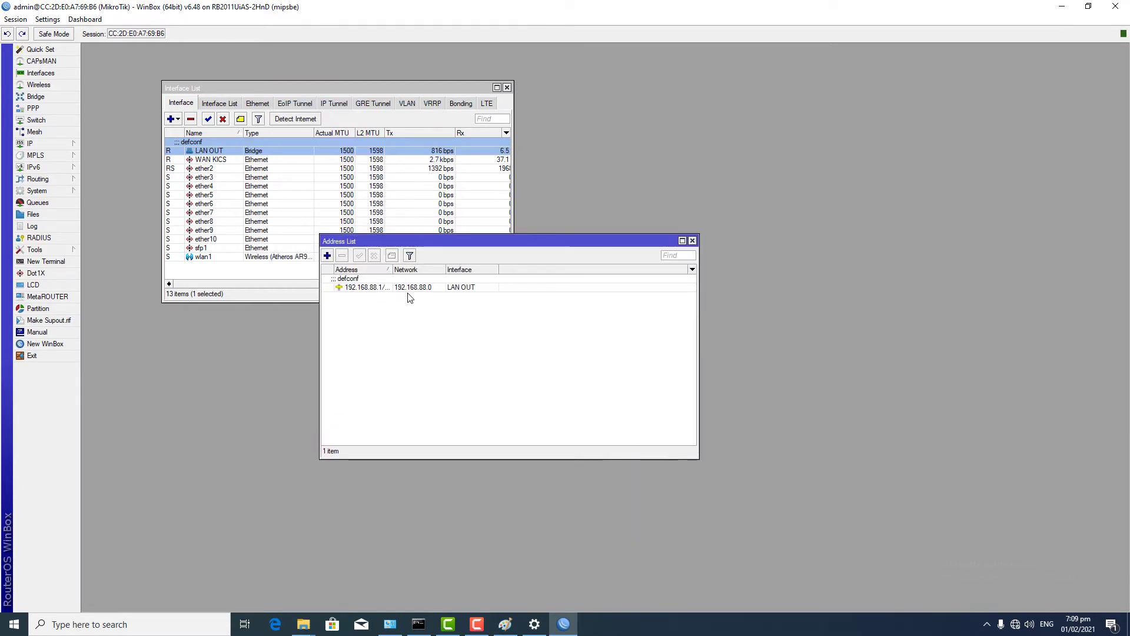
pyautogui.doubleClick(370, 288)
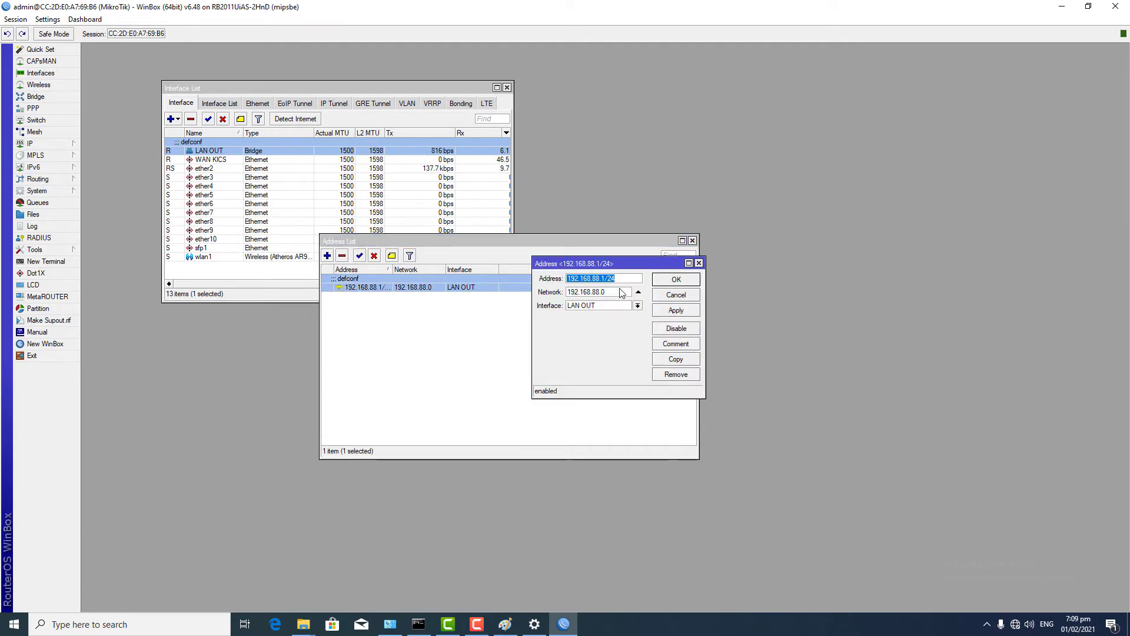
# Step: Check the LAN subnet and speed limits in the Paint diagram, return to WinBox, and close the LAN OUT address entry without changes
pyautogui.click(506, 625)
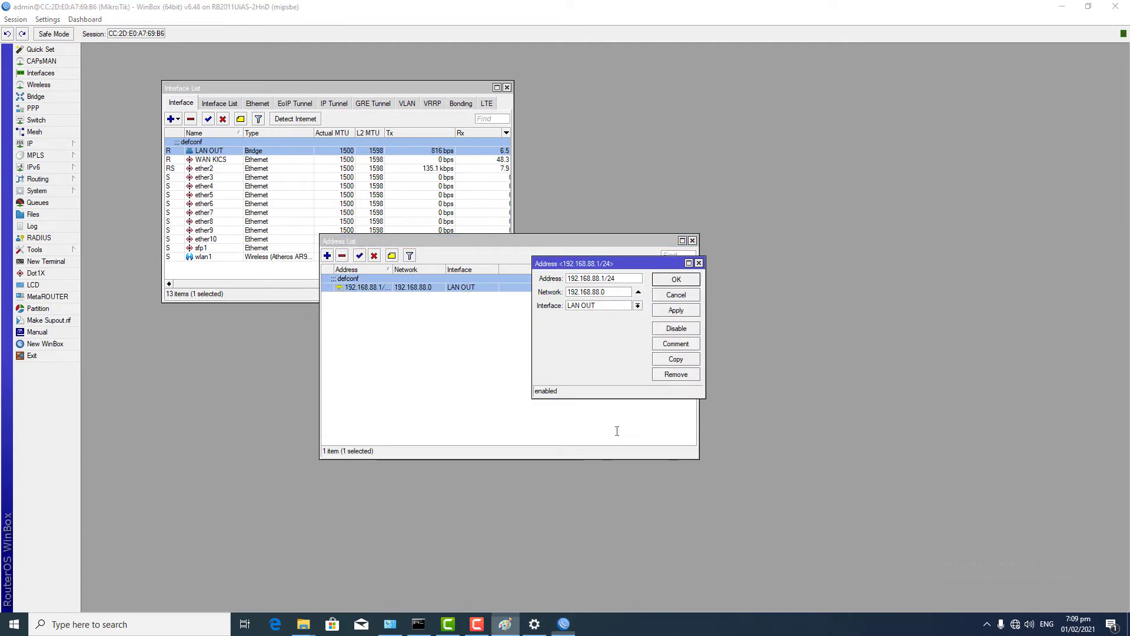
pyautogui.scroll(-8, 792, 353)
pyautogui.scroll(4, 788, 290)
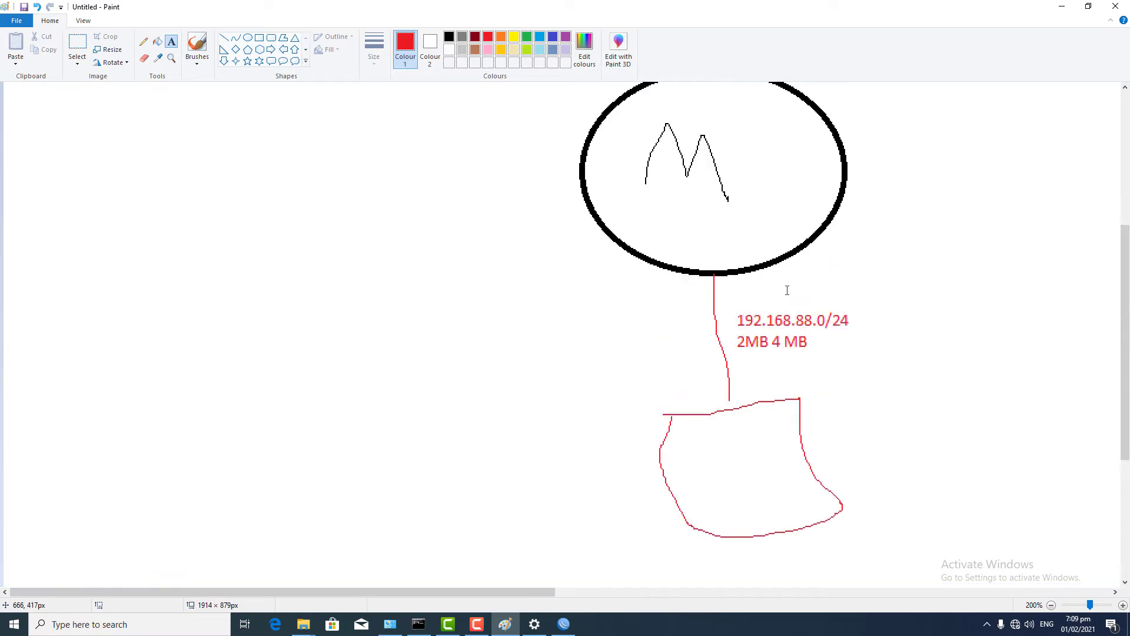
pyautogui.click(1062, 6)
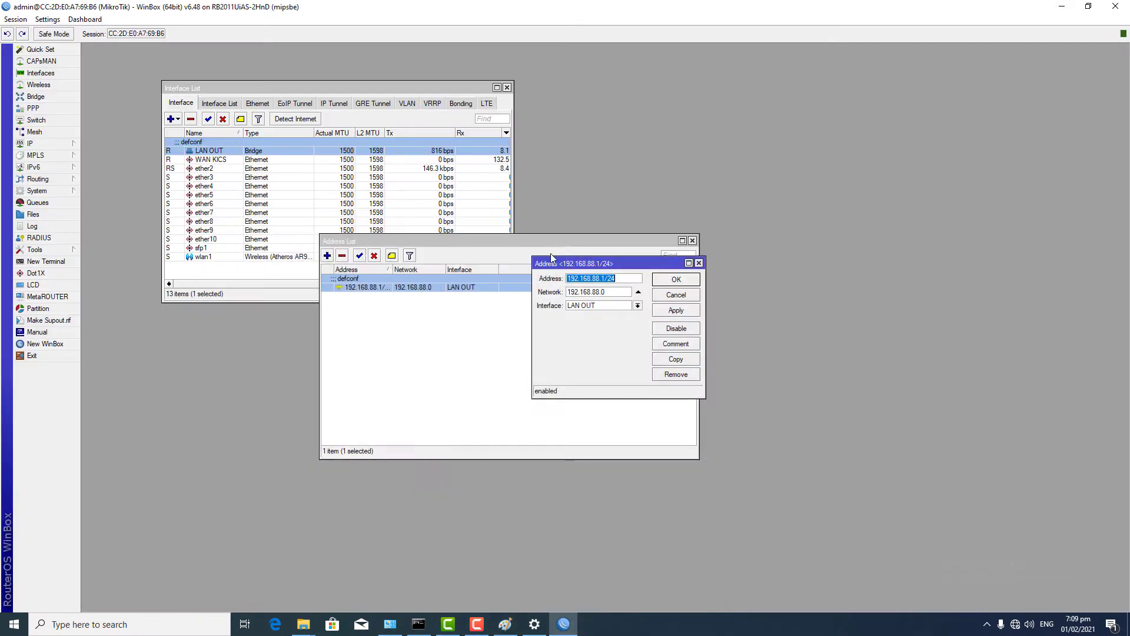
pyautogui.click(676, 294)
# Step: Add the IP address 10.11.19.143/21 on the WAN KICS interface
pyautogui.click(327, 255)
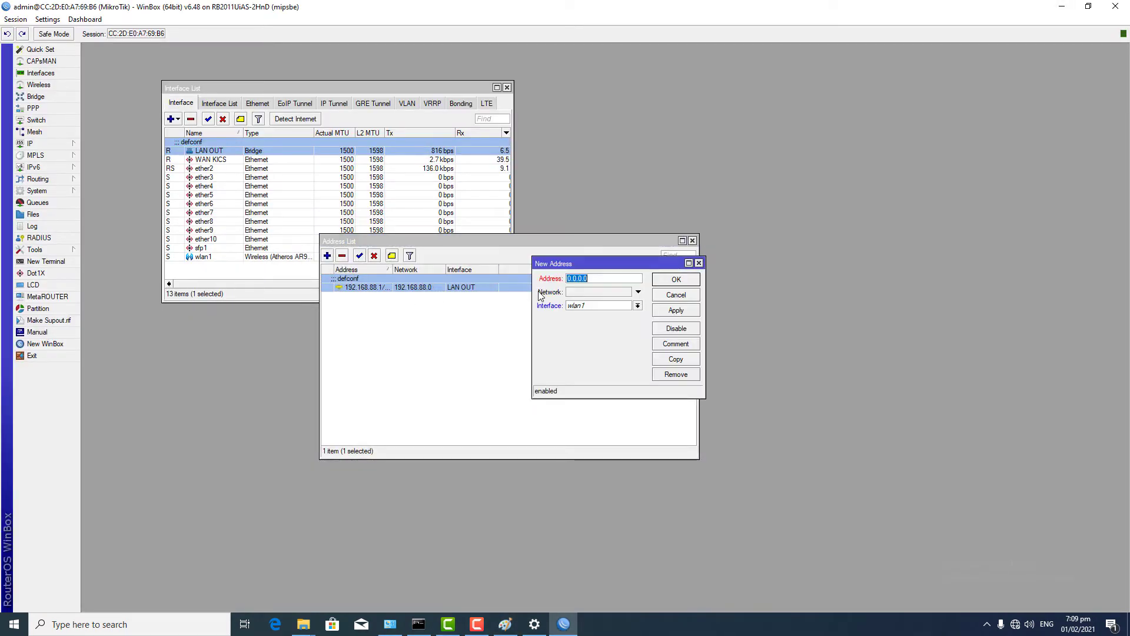
pyautogui.write('1')
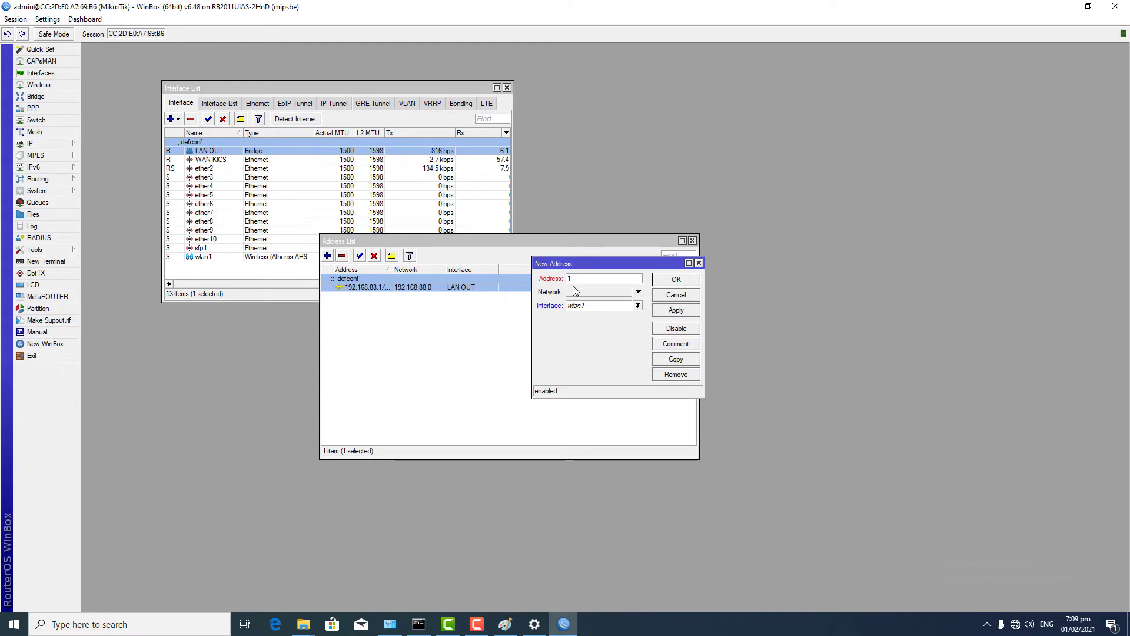
pyautogui.write('0.11.19.143/21')
pyautogui.click(581, 311)
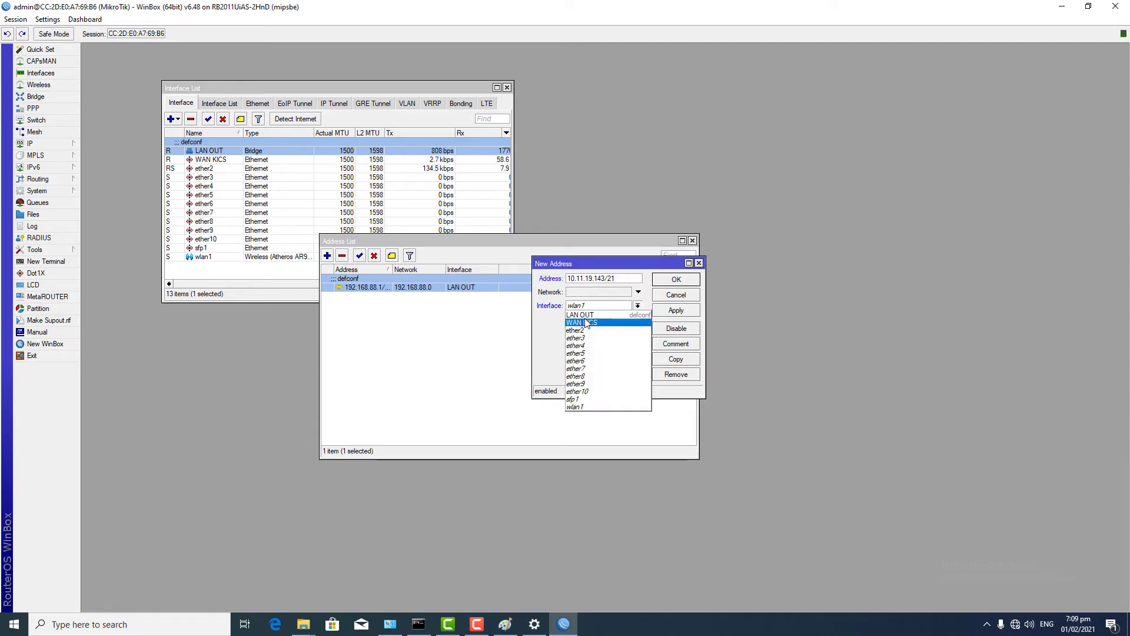
pyautogui.click(589, 323)
pyautogui.click(676, 310)
pyautogui.click(676, 279)
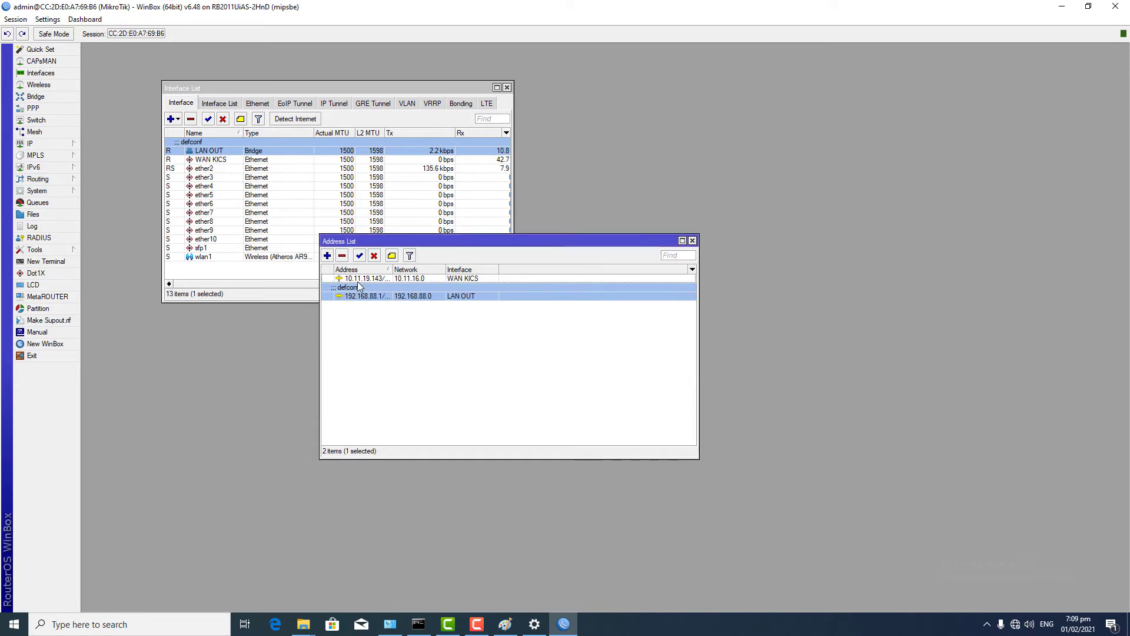
# Step: Add a default route for destination 0.0.0.0/0 with gateway 10.11.20.1
pyautogui.click(54, 144)
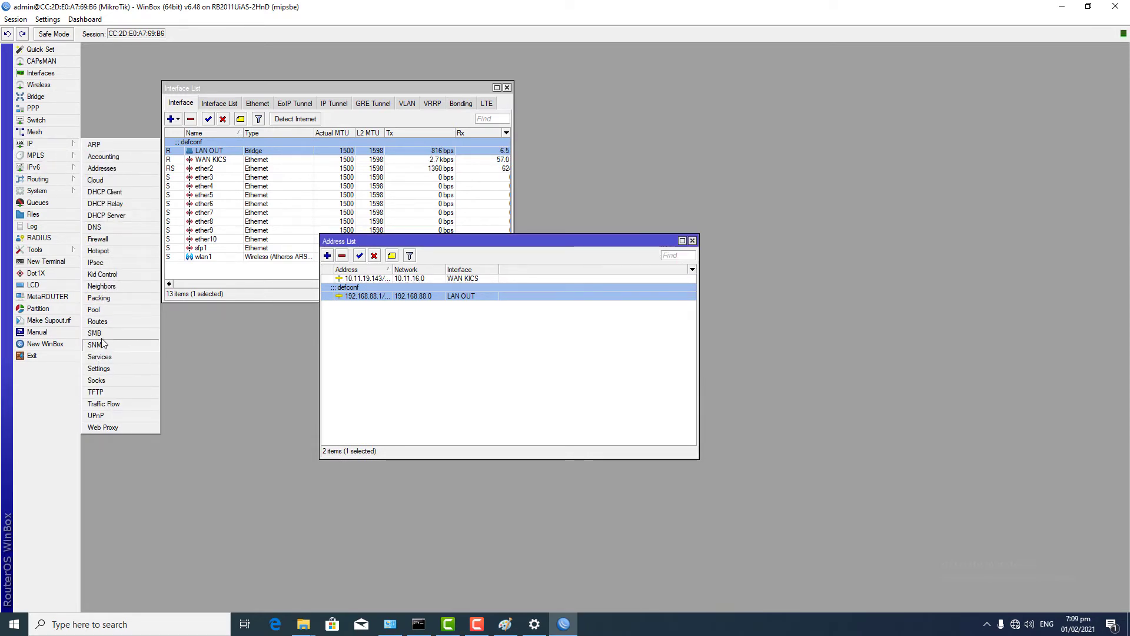
pyautogui.click(98, 321)
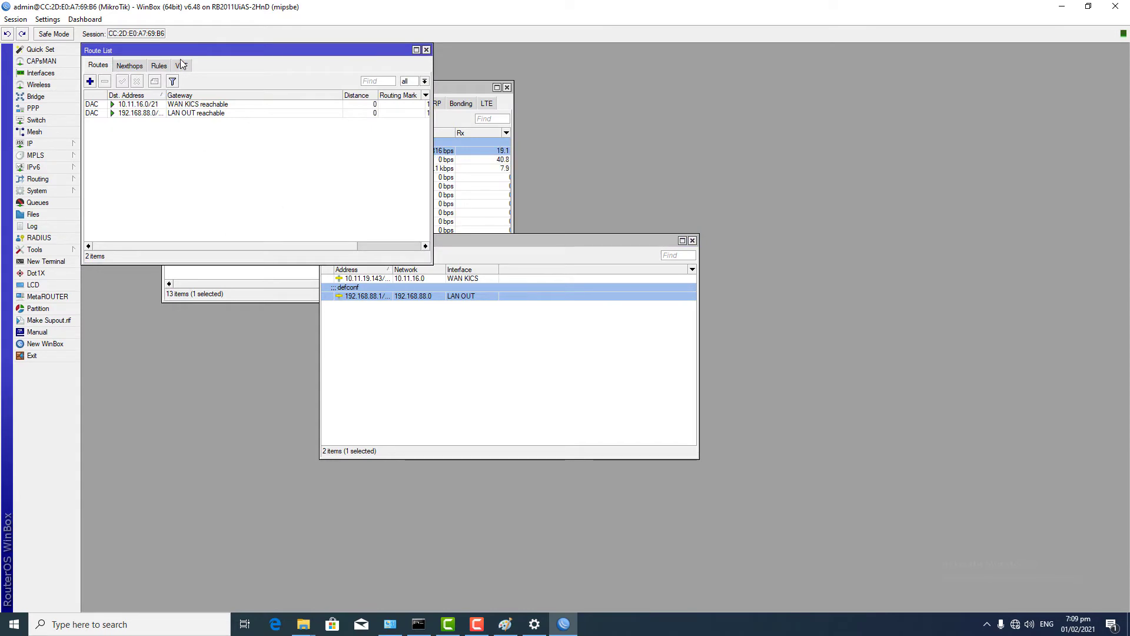
pyautogui.moveTo(184, 51); pyautogui.dragTo(302, 187)
pyautogui.click(208, 219)
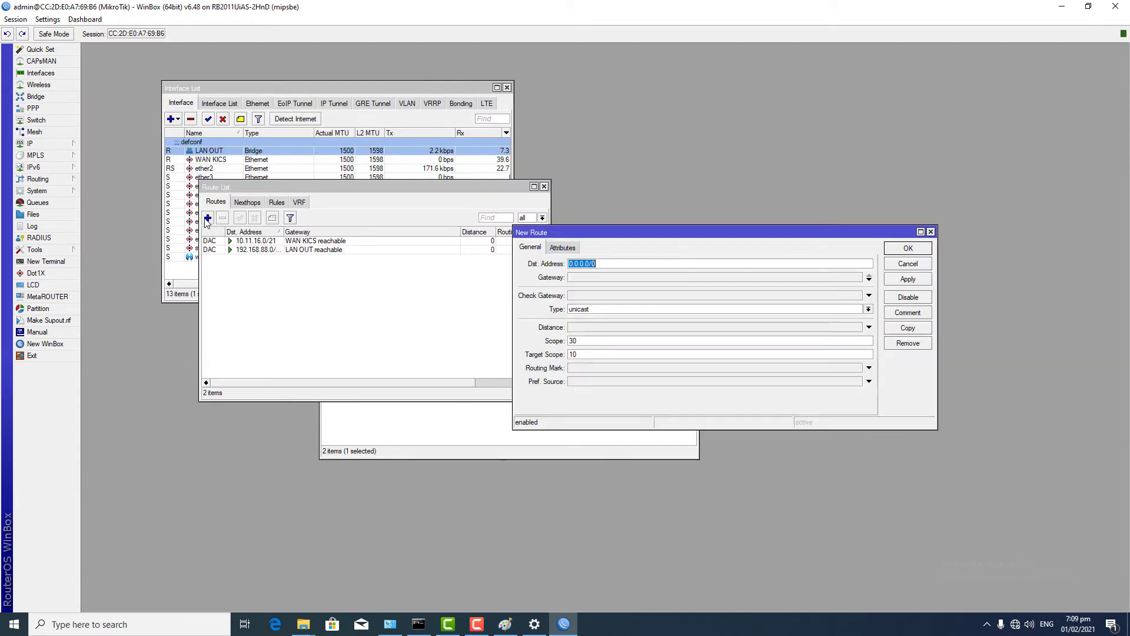
pyautogui.click(581, 278)
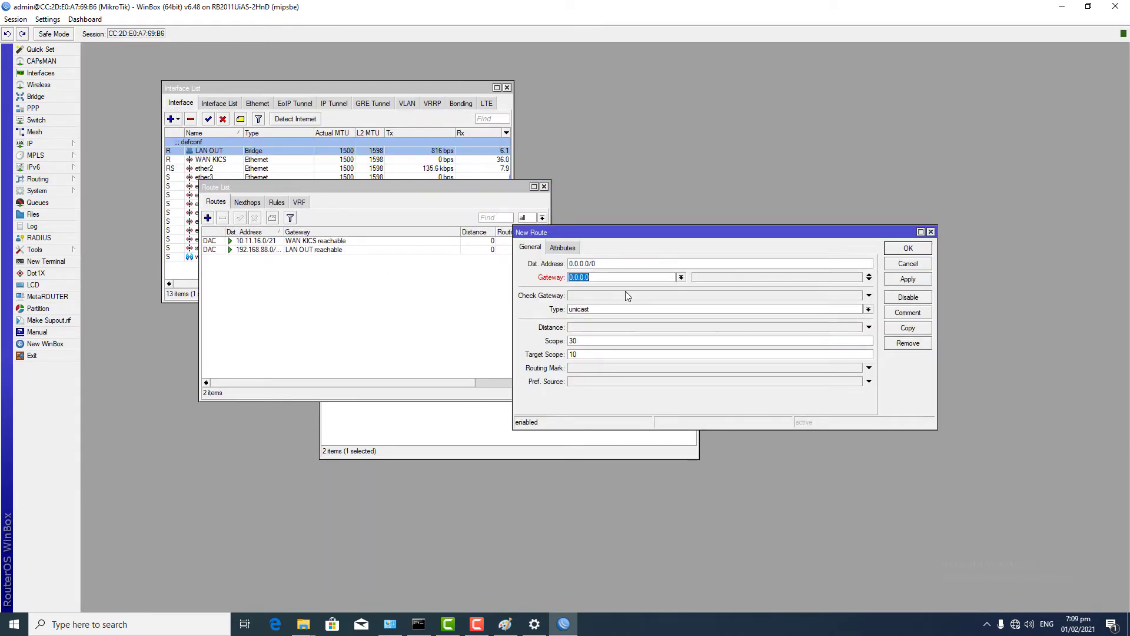
pyautogui.write('10.11.20.1')
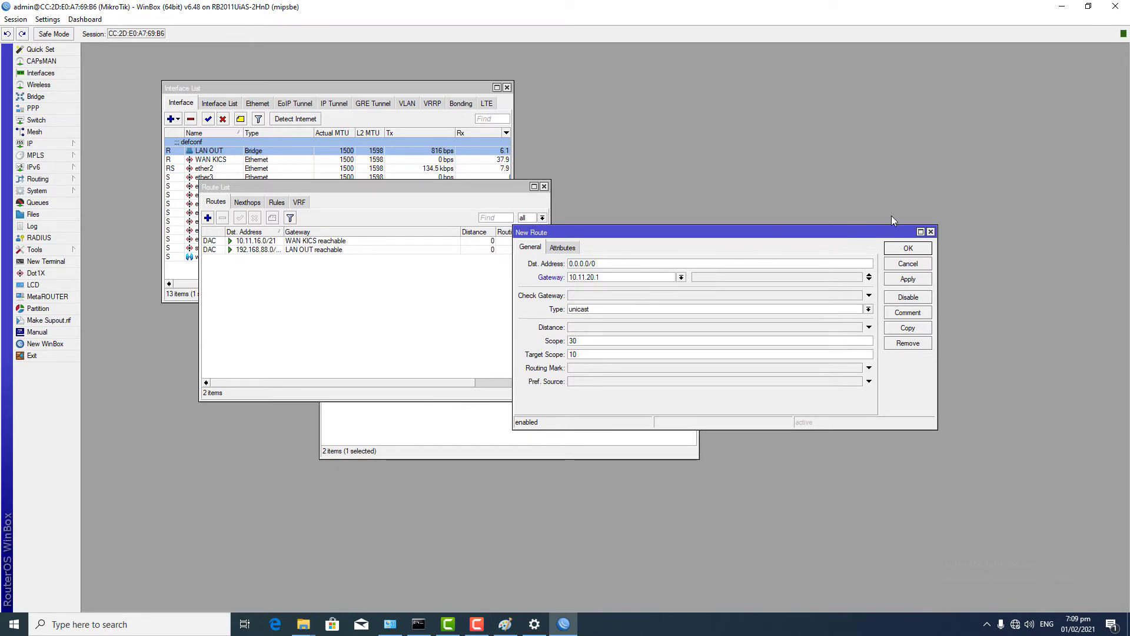
pyautogui.click(905, 279)
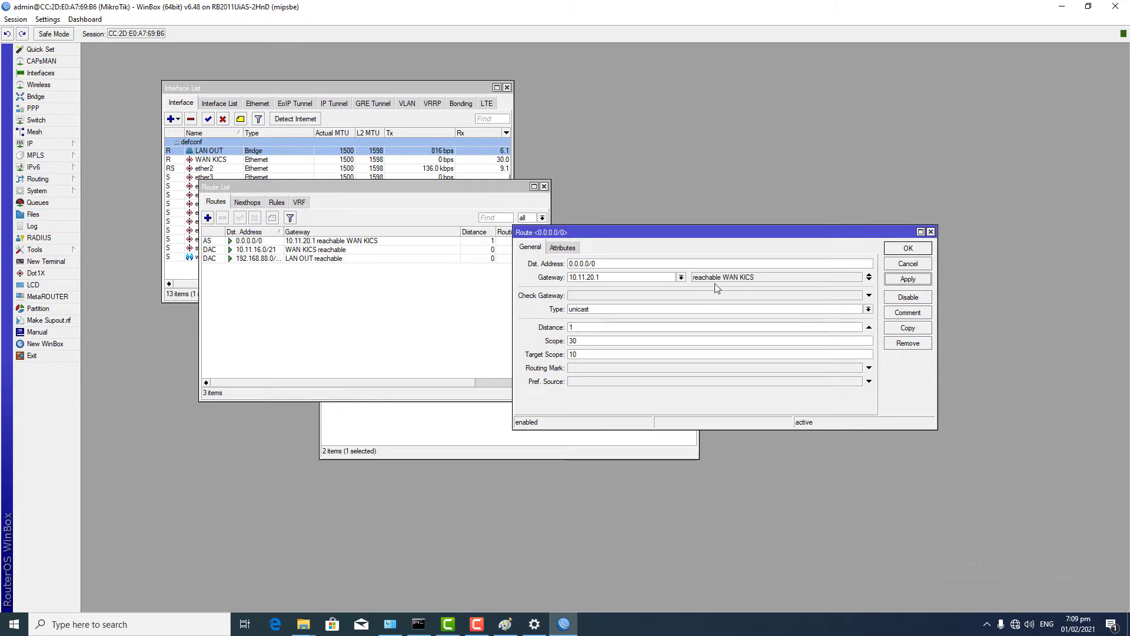
pyautogui.click(905, 252)
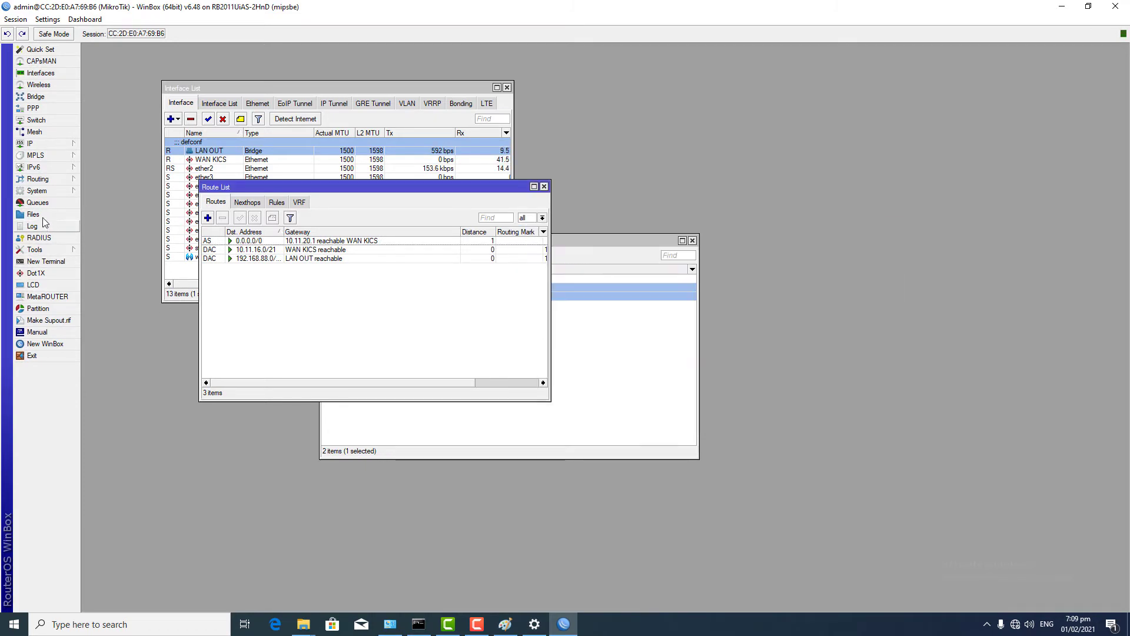
# Step: Ping 8.8.8.8 from a new router terminal and place the terminal clear of the route list
pyautogui.click(59, 263)
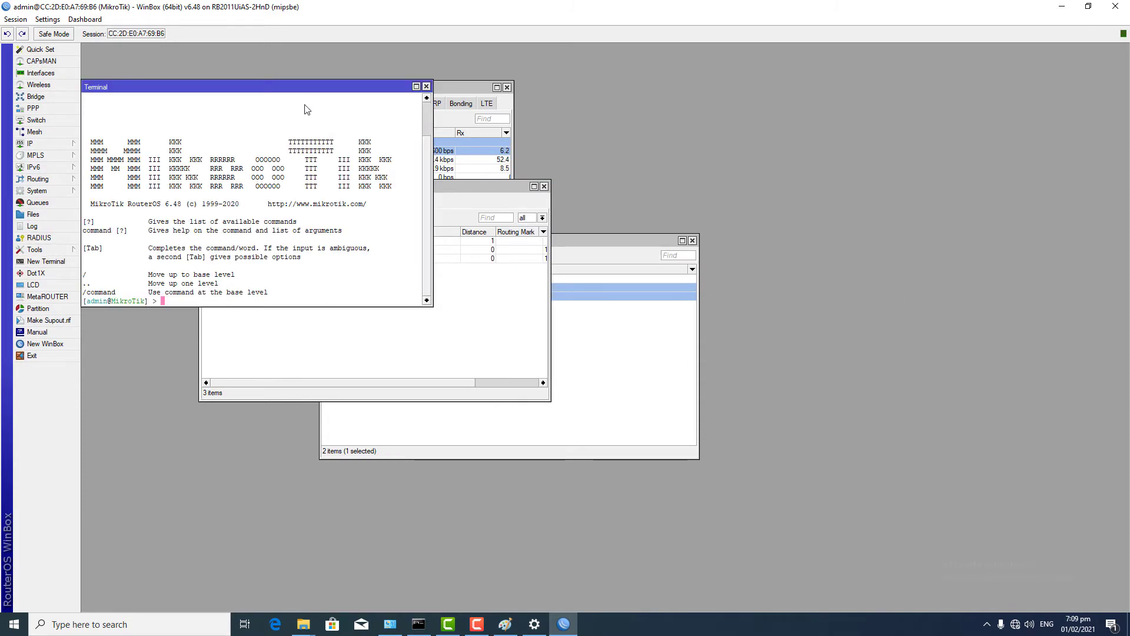
pyautogui.write('ping 8.8.8.8')
pyautogui.press('Return')
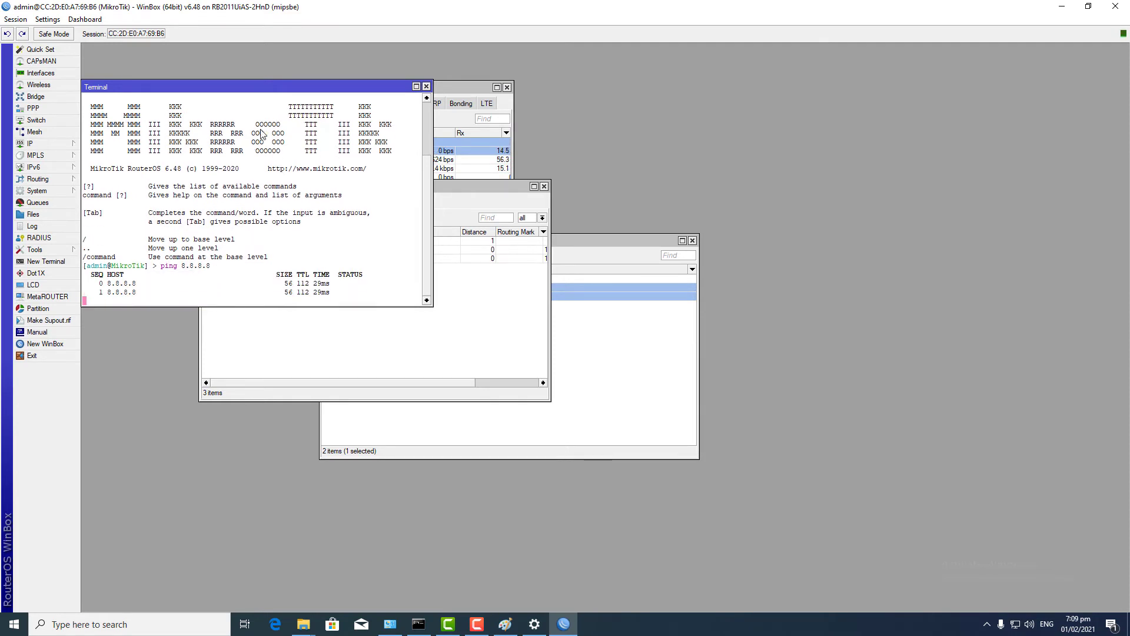
pyautogui.moveTo(243, 92); pyautogui.dragTo(707, 365)
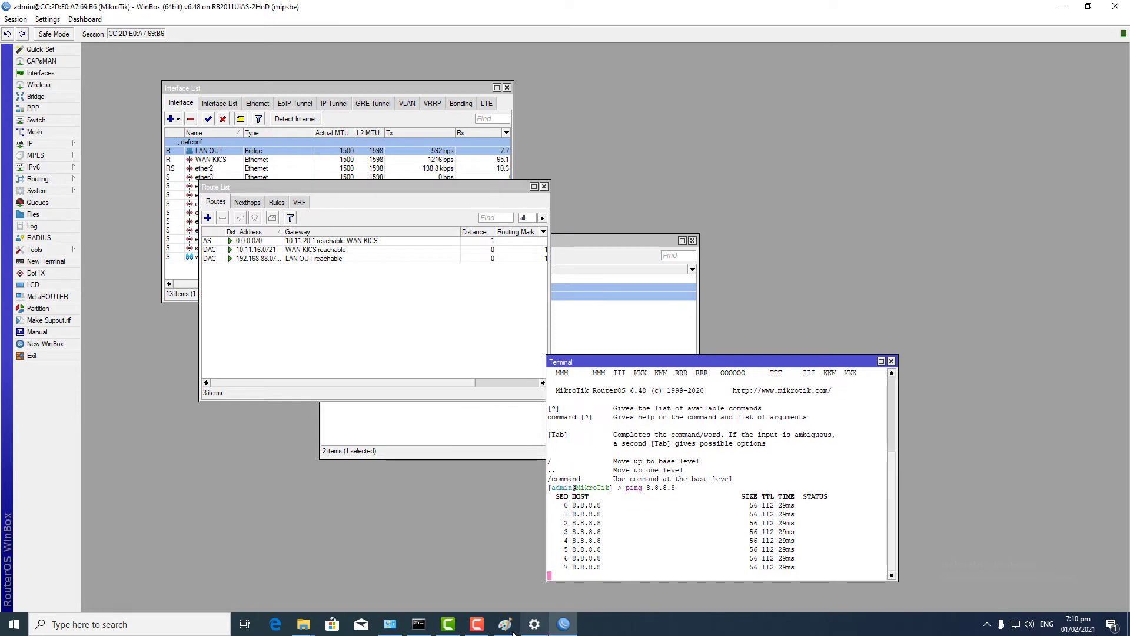
pyautogui.click(477, 624)
pyautogui.click(1067, 580)
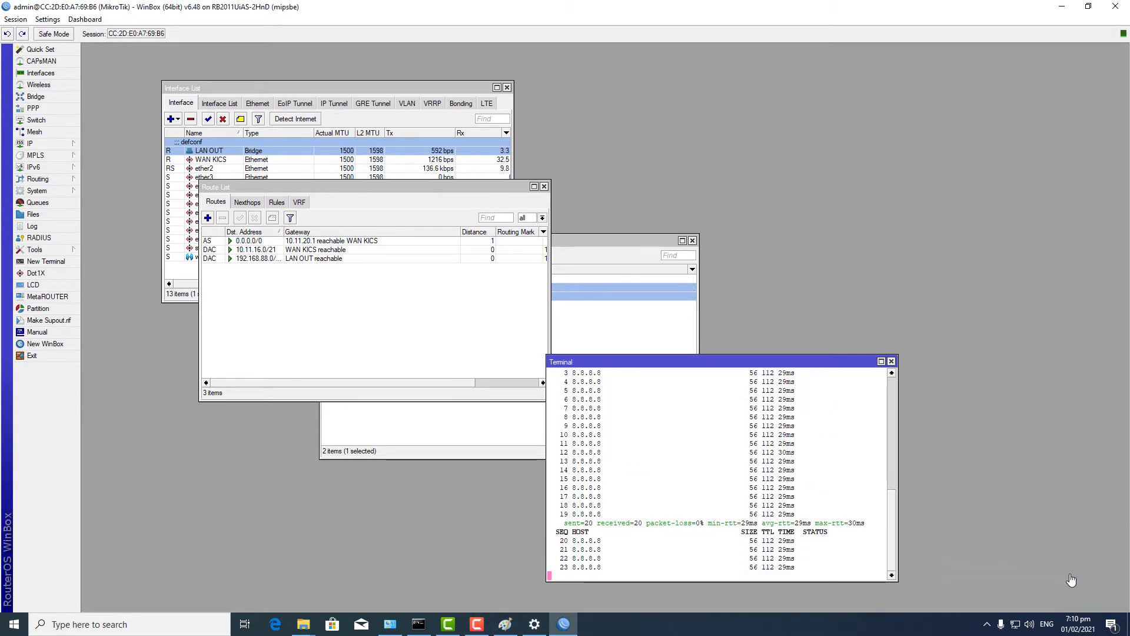
# Step: Set the router's DNS server to 8.8.8.8
pyautogui.click(39, 145)
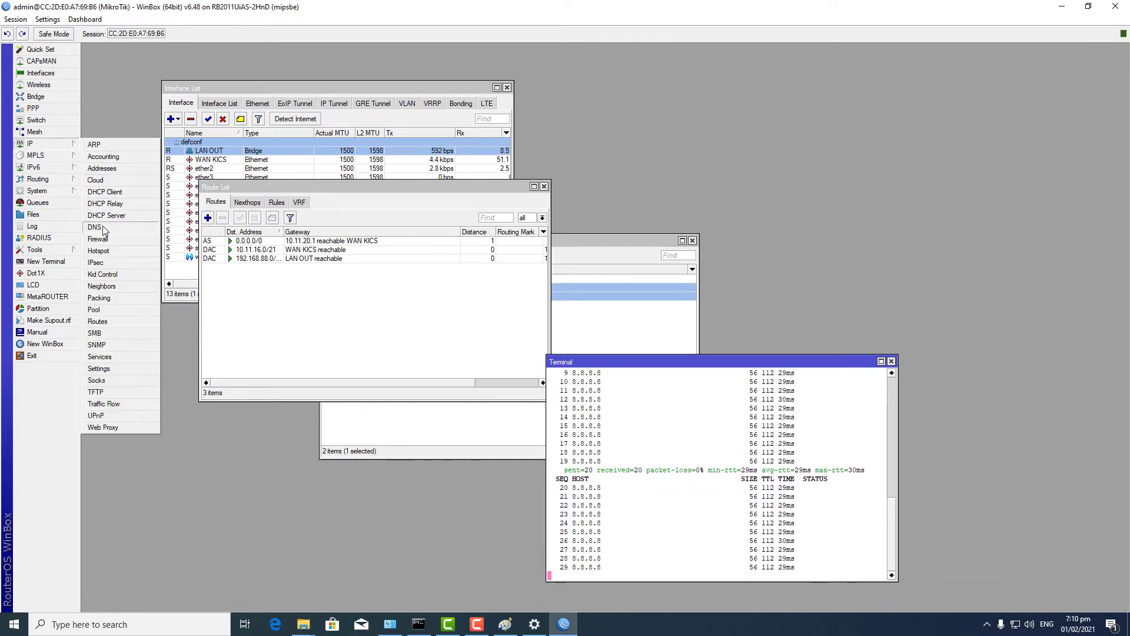
pyautogui.click(95, 228)
pyautogui.click(601, 241)
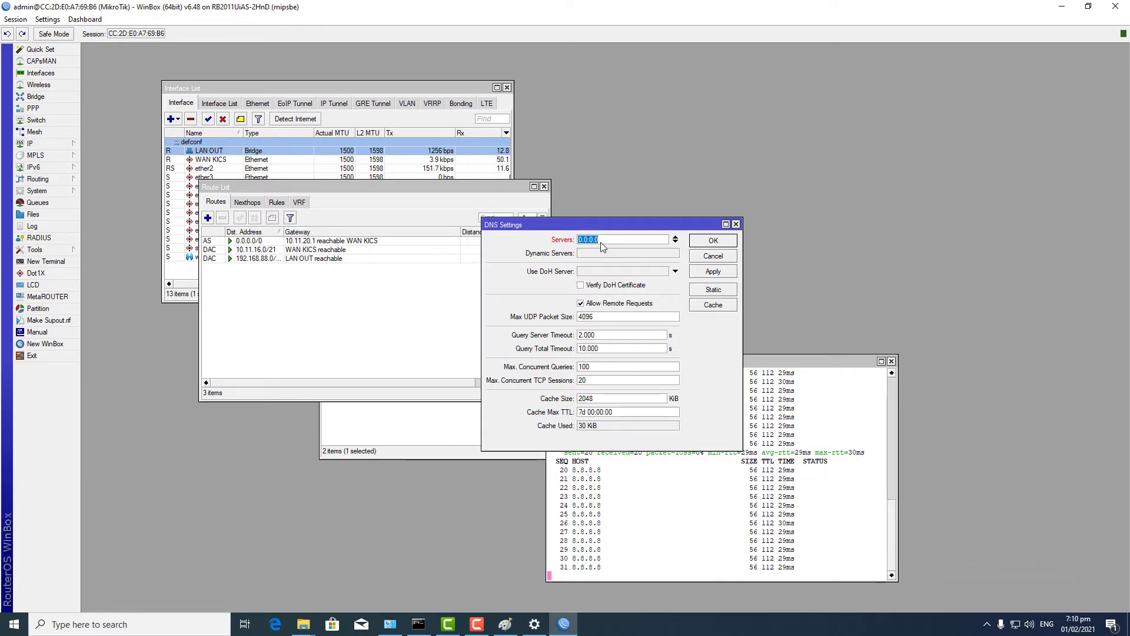
pyautogui.write('8.8.8.8')
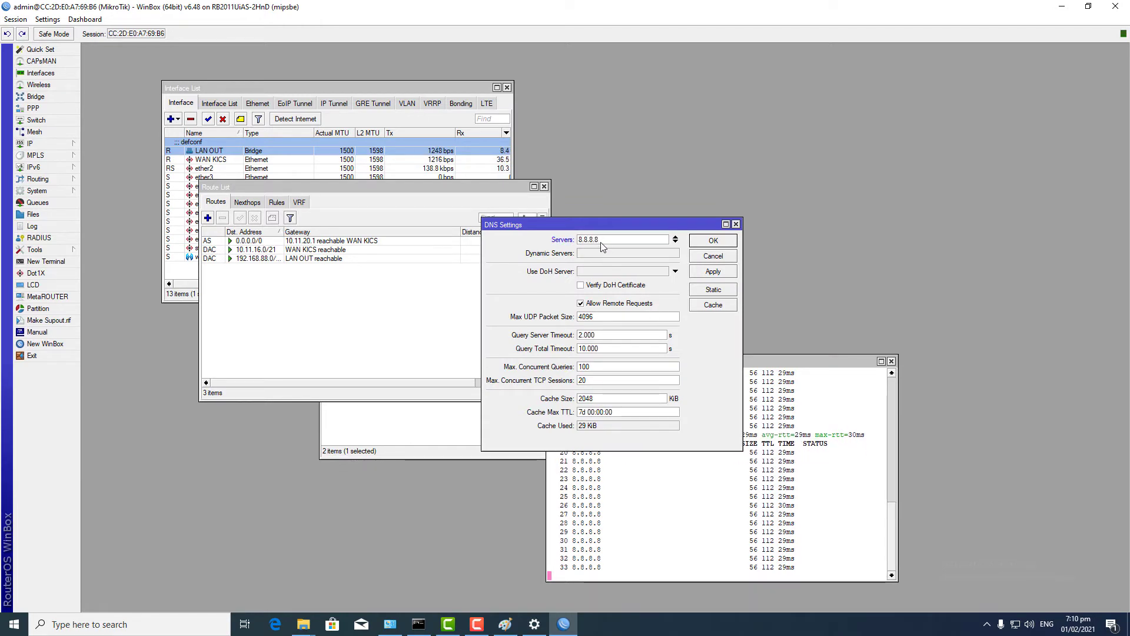
pyautogui.click(720, 242)
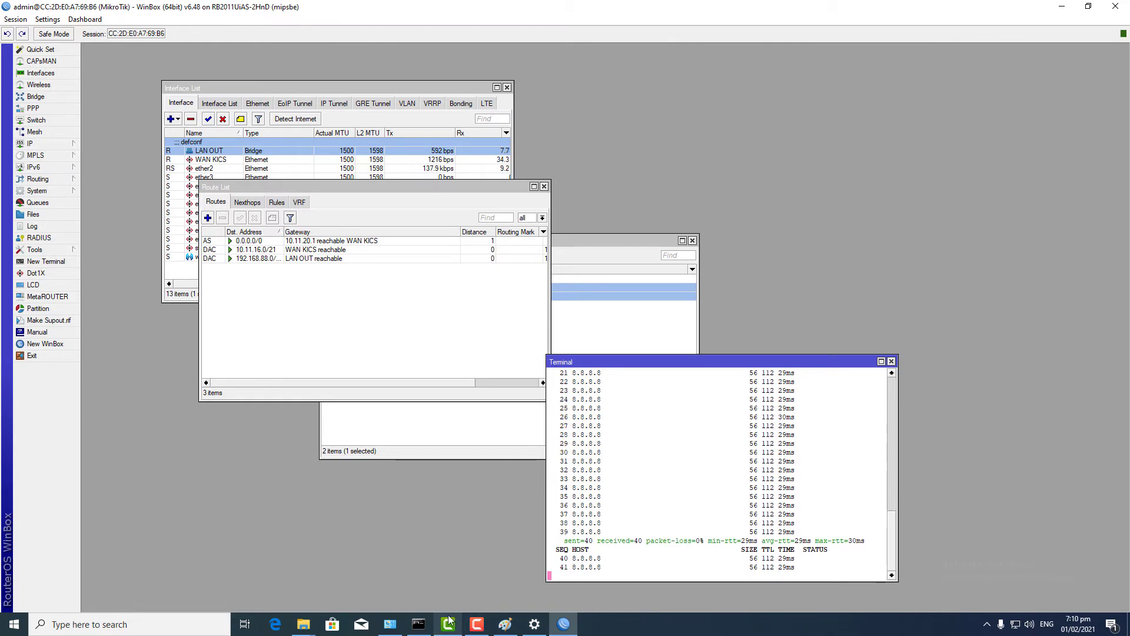
# Step: Launch the Chromium browser and bring up a new browser window
pyautogui.click(228, 624)
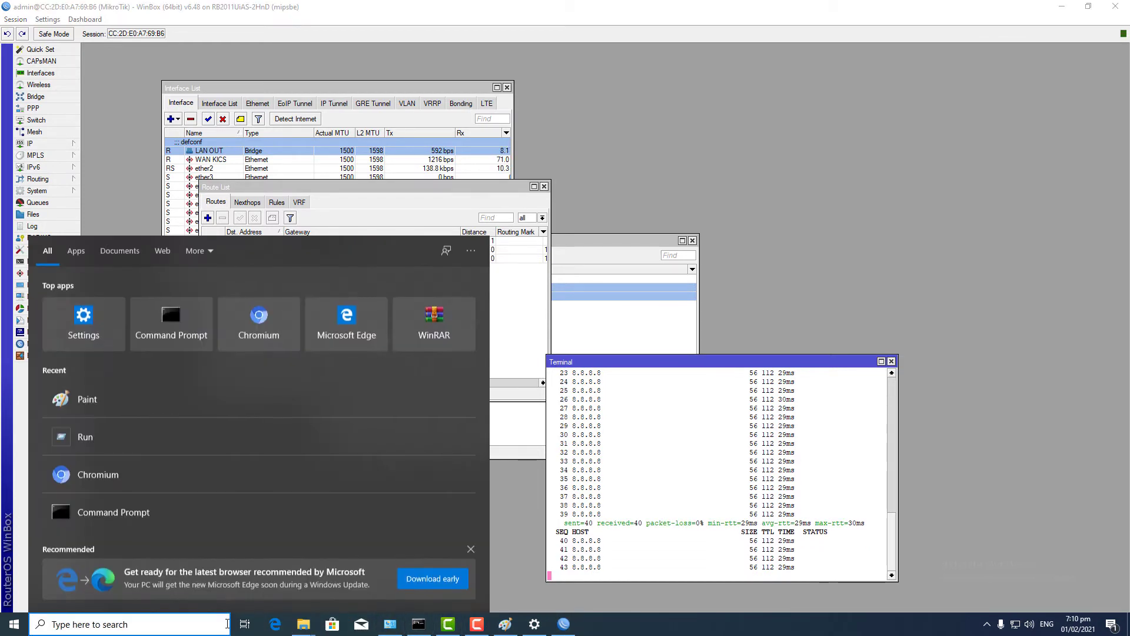
pyautogui.click(262, 319)
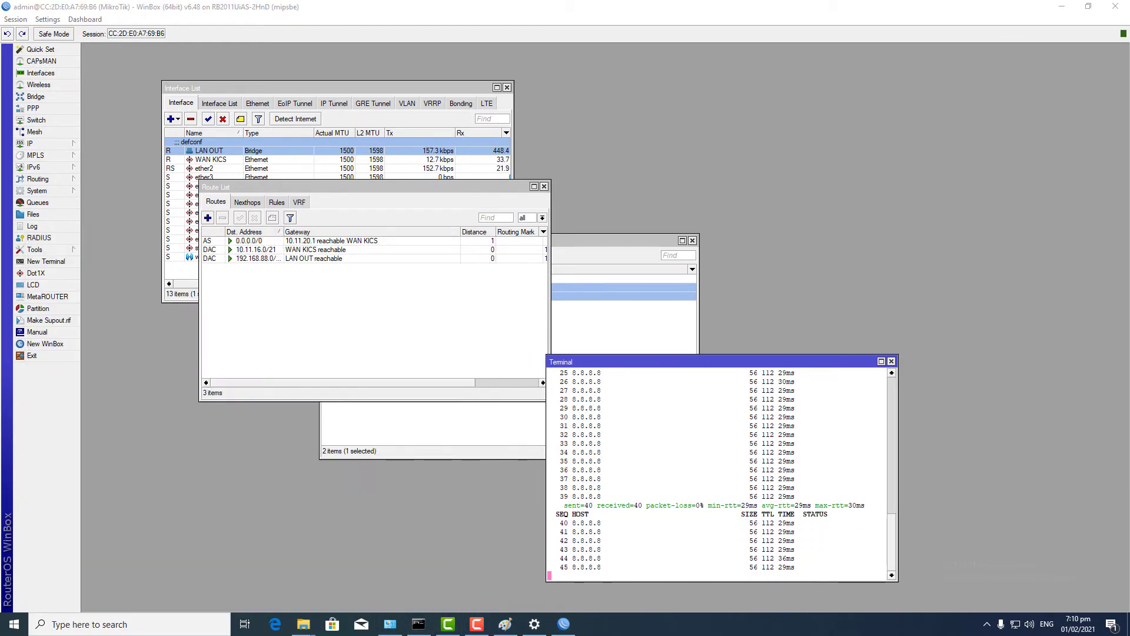
pyautogui.rightClick(595, 629)
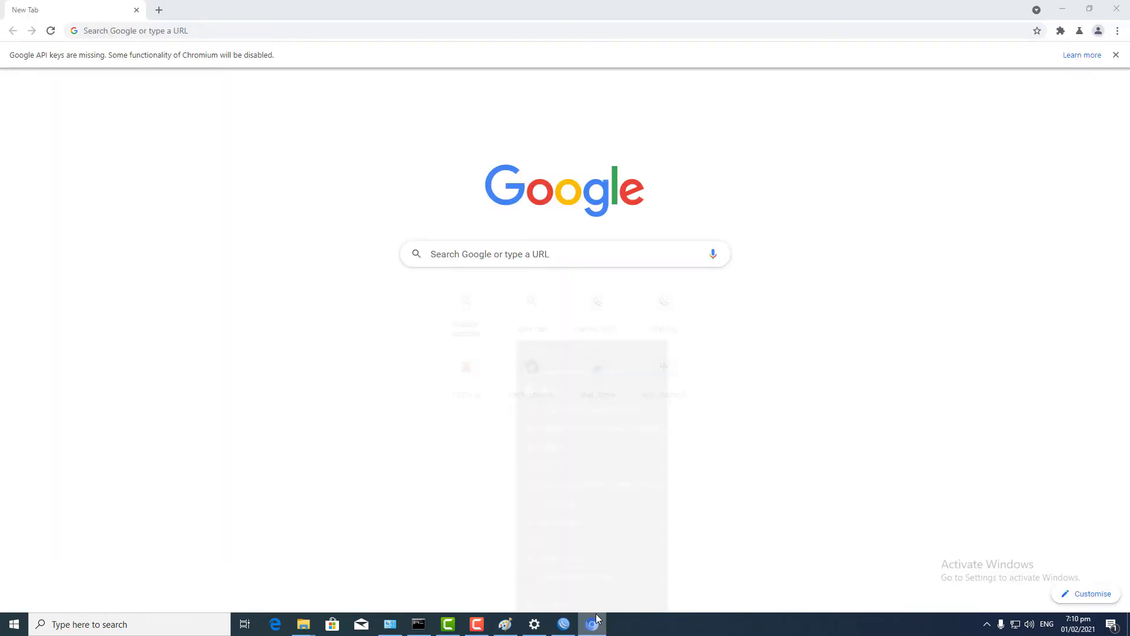
pyautogui.click(579, 565)
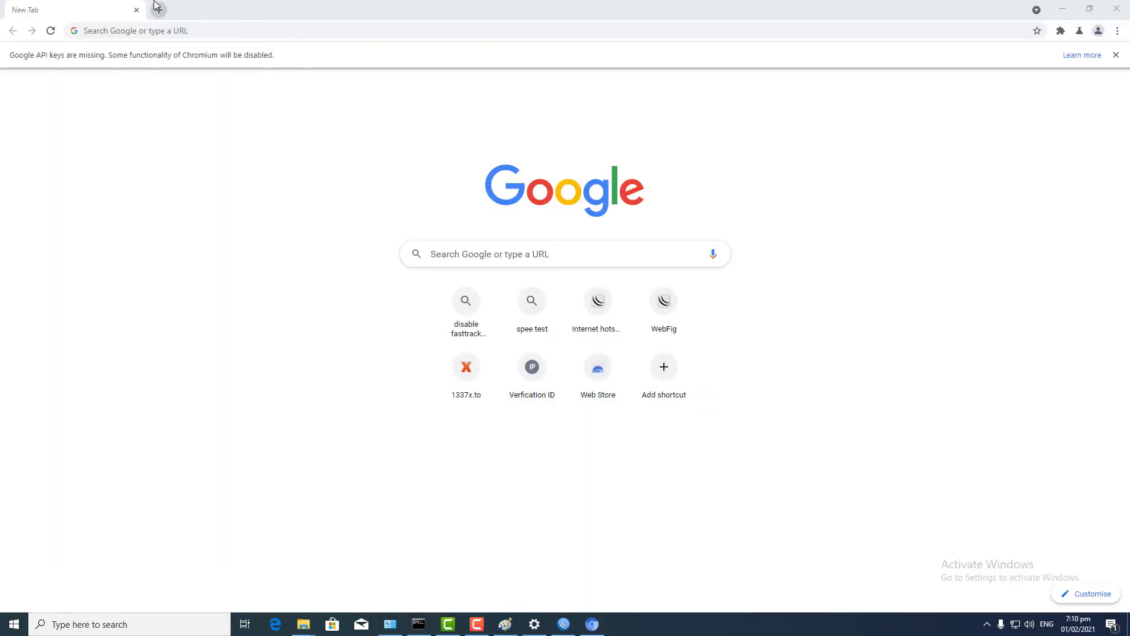
# Step: Load speedtest.net and start a speed test of the connection
pyautogui.click(180, 31)
pyautogui.write('s://www.speedtest.n')
pyautogui.press('Down')
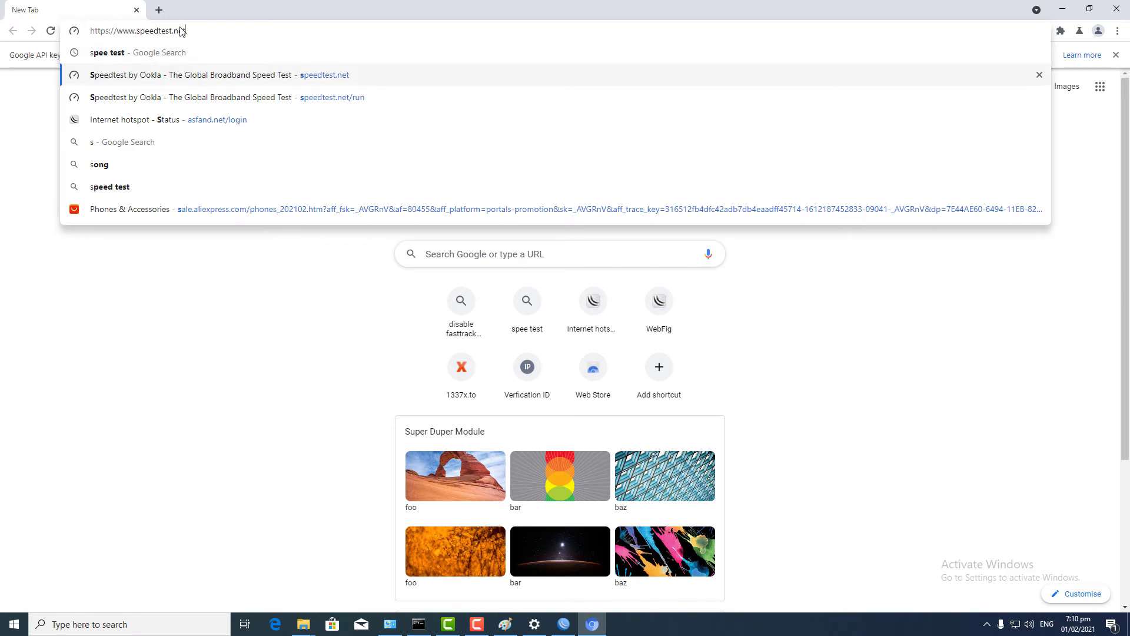
pyautogui.press('Return')
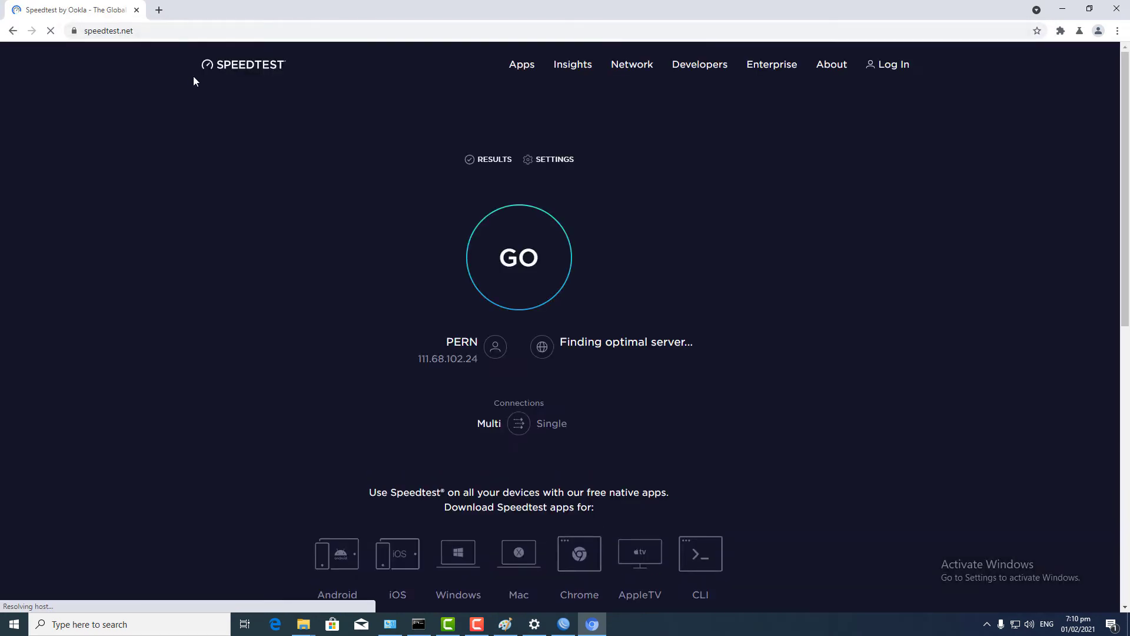
pyautogui.click(536, 276)
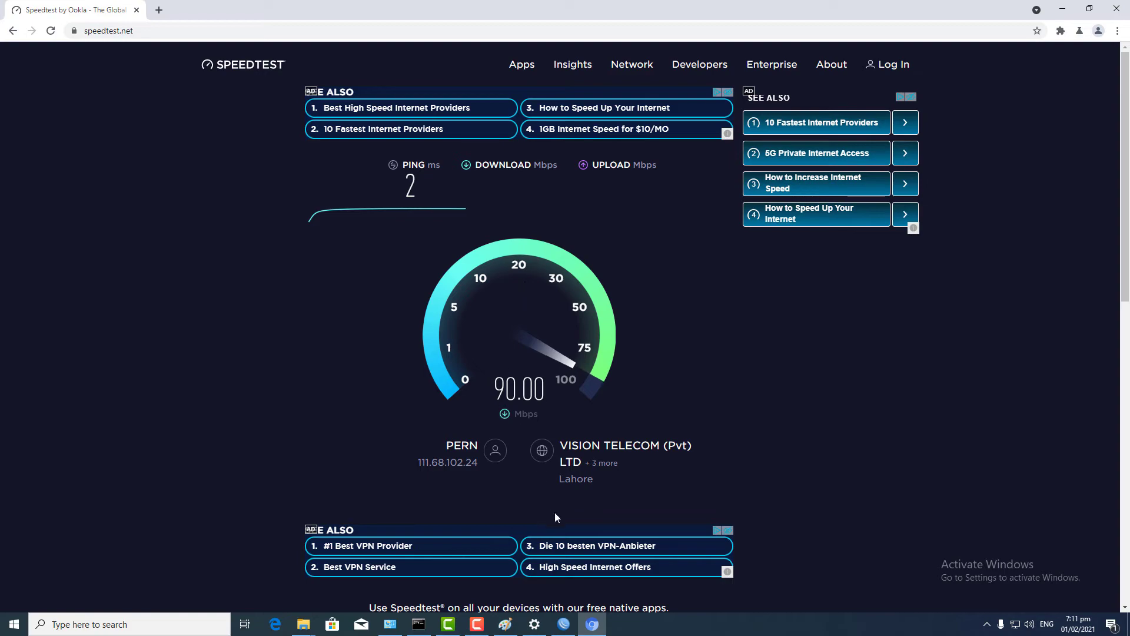
# Step: Return to WinBox, move the route list below the interface list, and open the IP firewall window
pyautogui.click(567, 628)
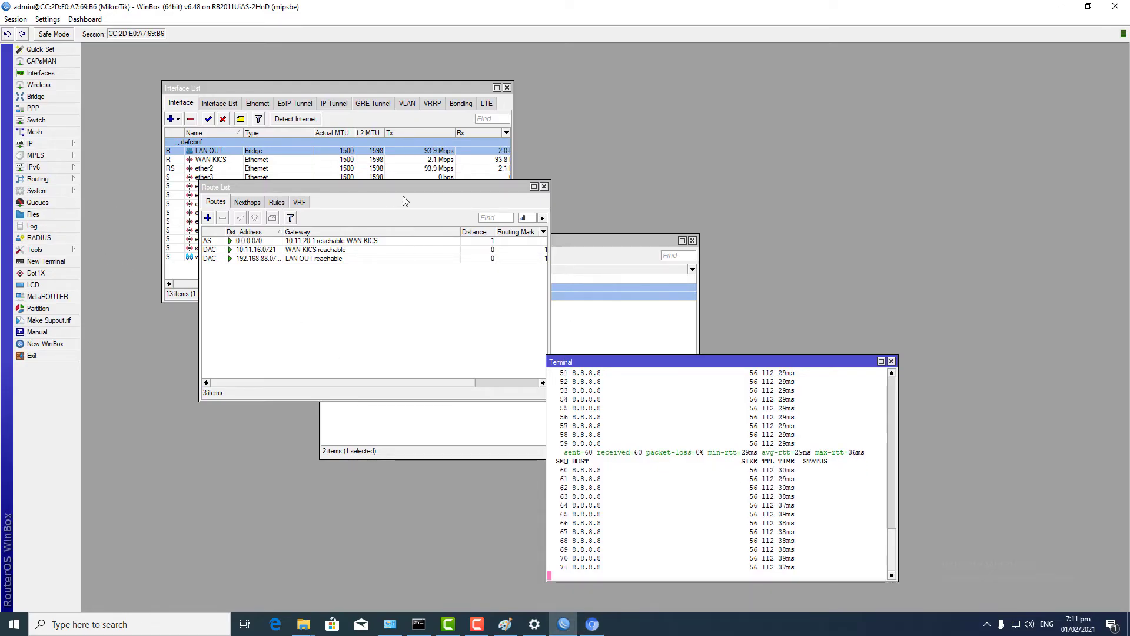
pyautogui.moveTo(404, 187); pyautogui.dragTo(378, 383)
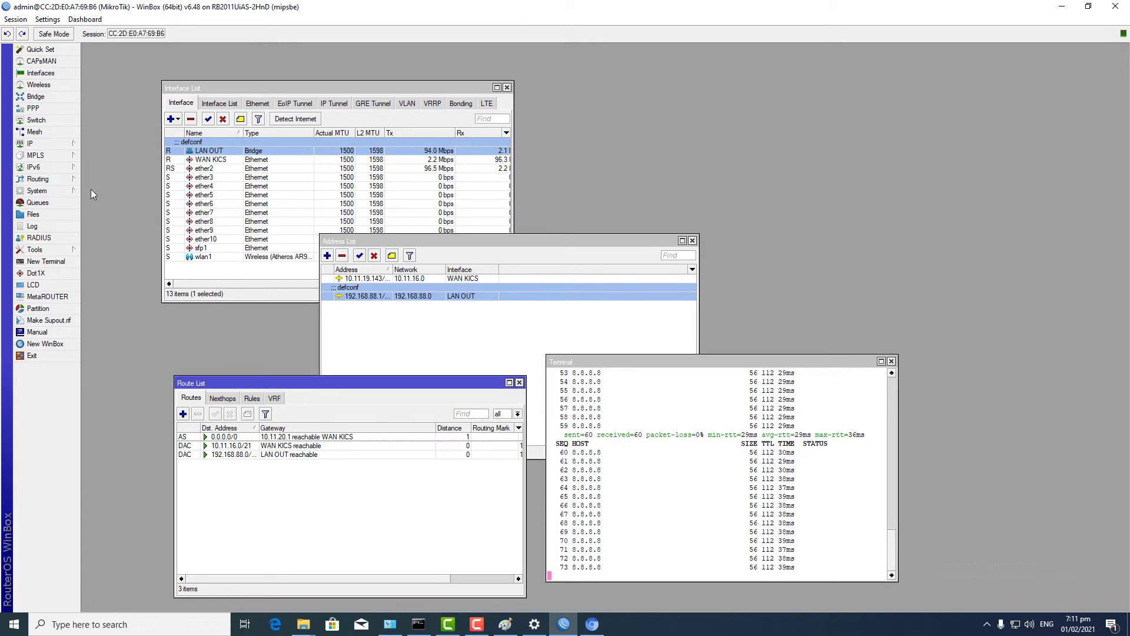
pyautogui.click(44, 146)
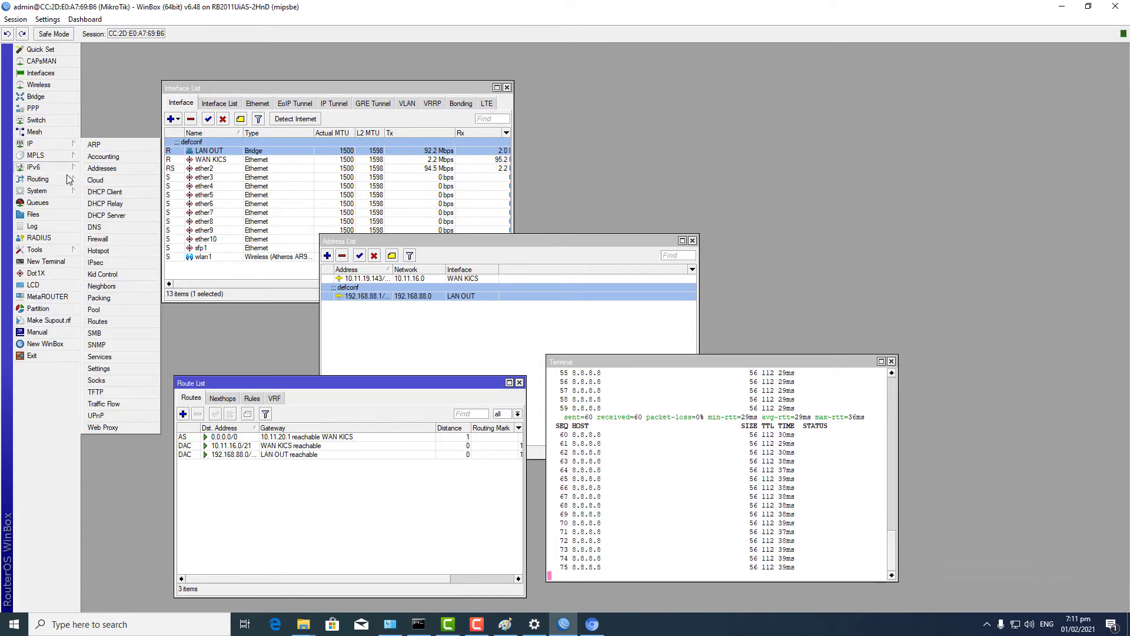
pyautogui.click(114, 245)
pyautogui.moveTo(149, 54); pyautogui.dragTo(342, 169)
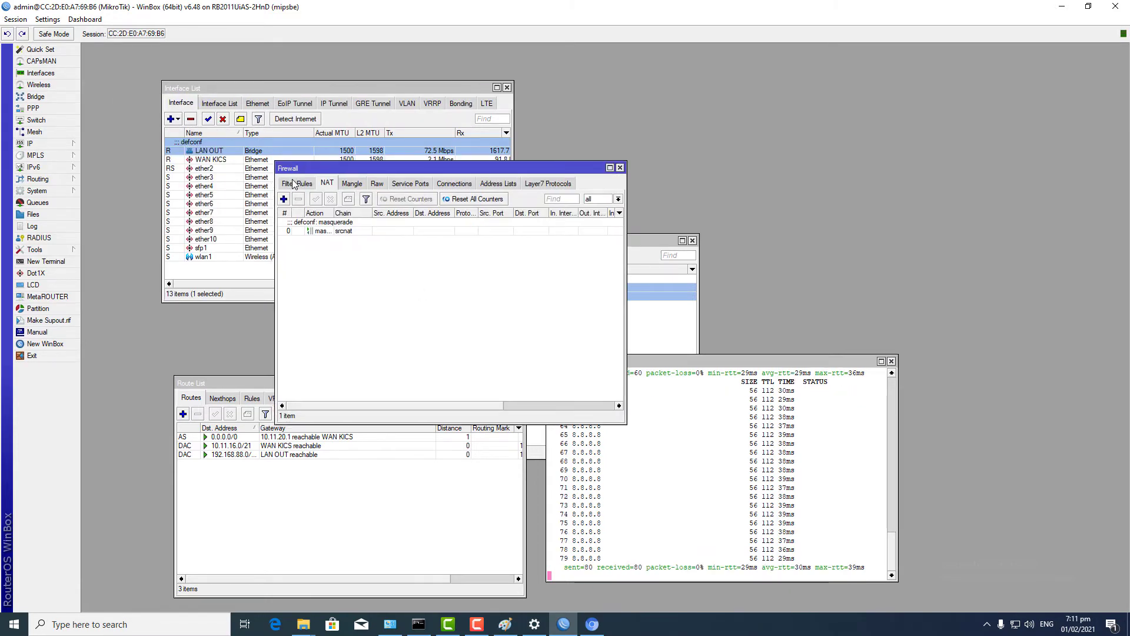
# Step: Select all firewall filter rules and remove them
pyautogui.click(293, 185)
pyautogui.click(386, 344)
pyautogui.hotkey('ctrl', 'a')
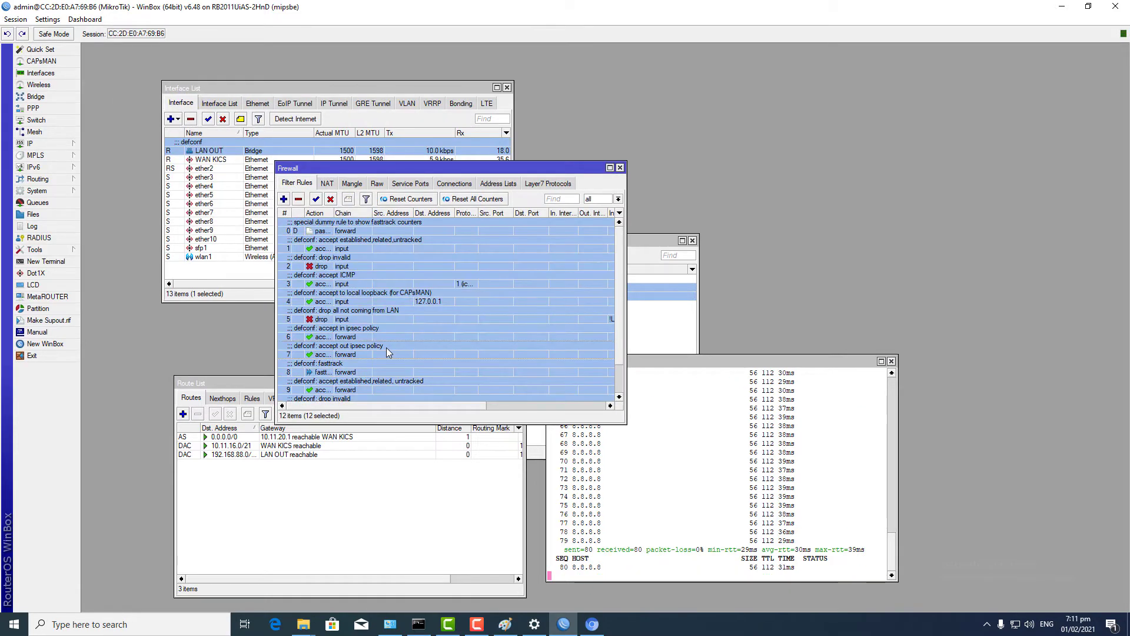
pyautogui.click(299, 199)
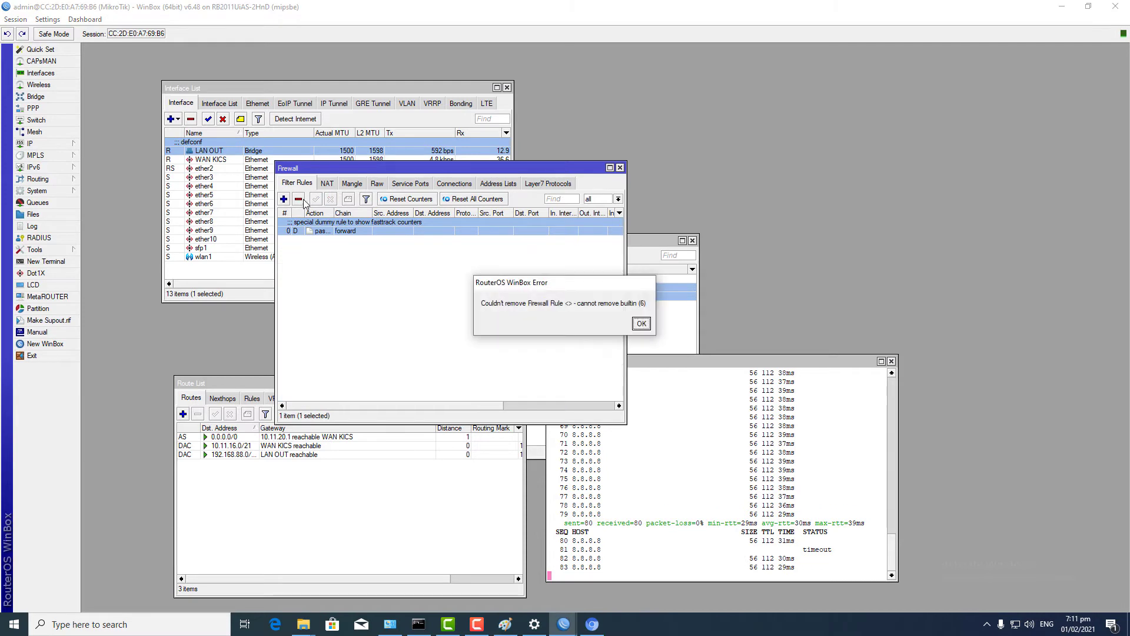
# Step: Review the firewall's NAT rules and the remaining filter rule
pyautogui.click(635, 327)
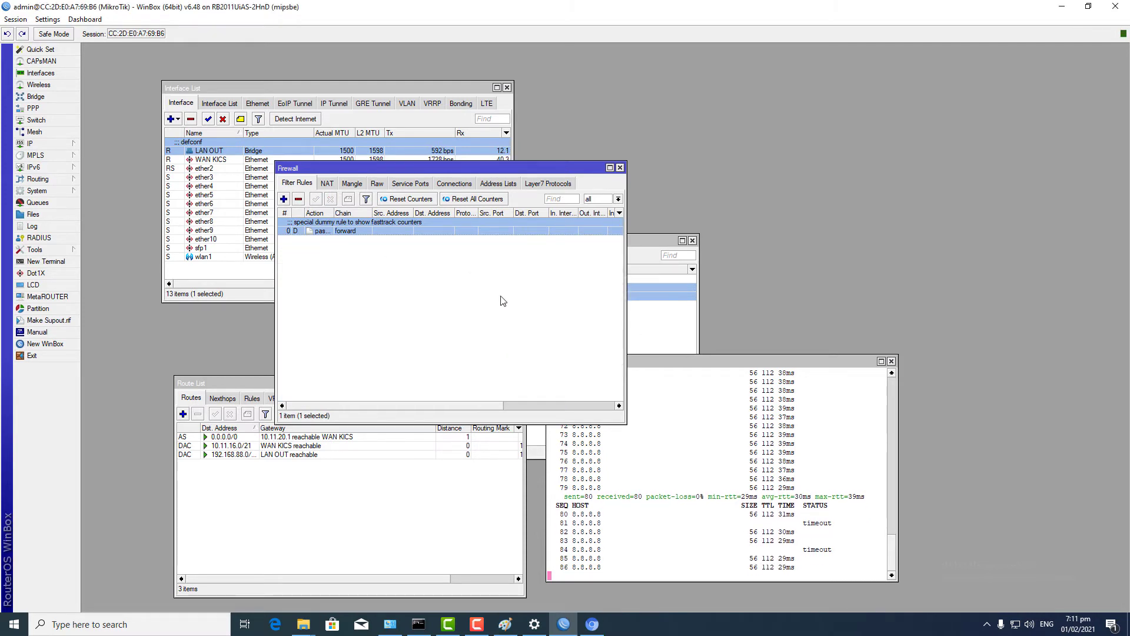
pyautogui.click(328, 184)
pyautogui.click(348, 183)
pyautogui.click(328, 184)
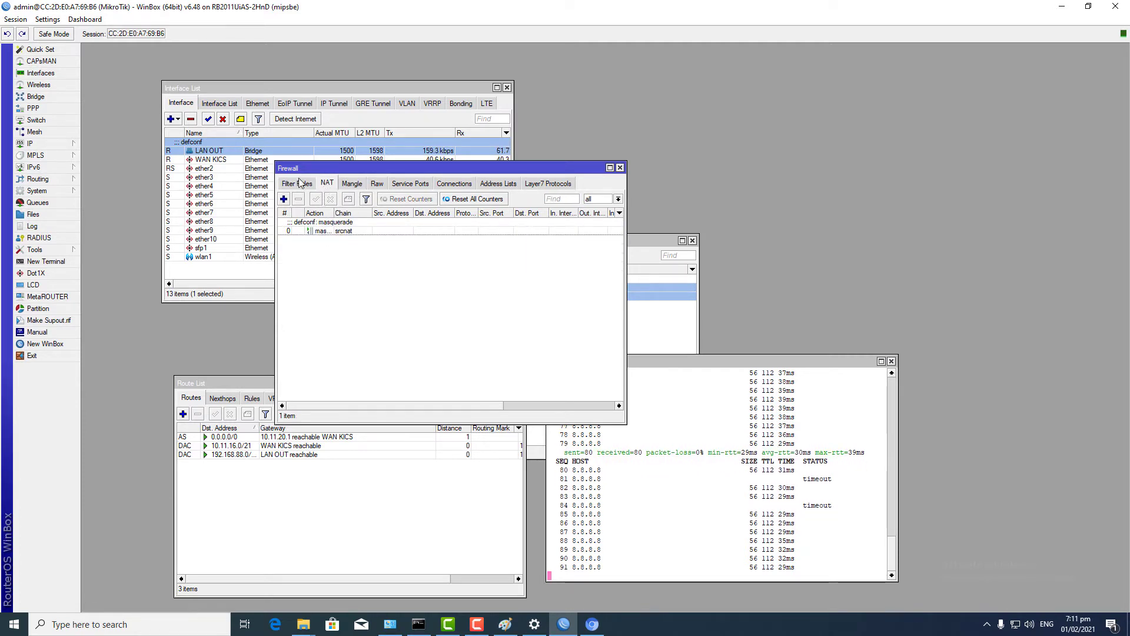
pyautogui.click(297, 183)
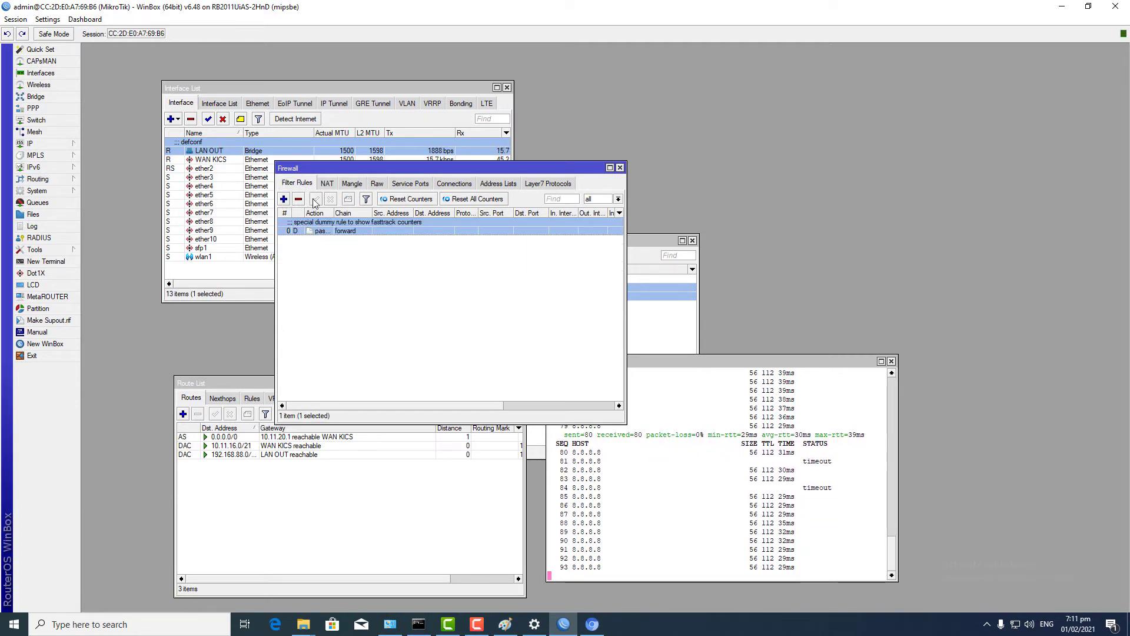
# Step: Try to remove all firewall mangle rules
pyautogui.click(350, 184)
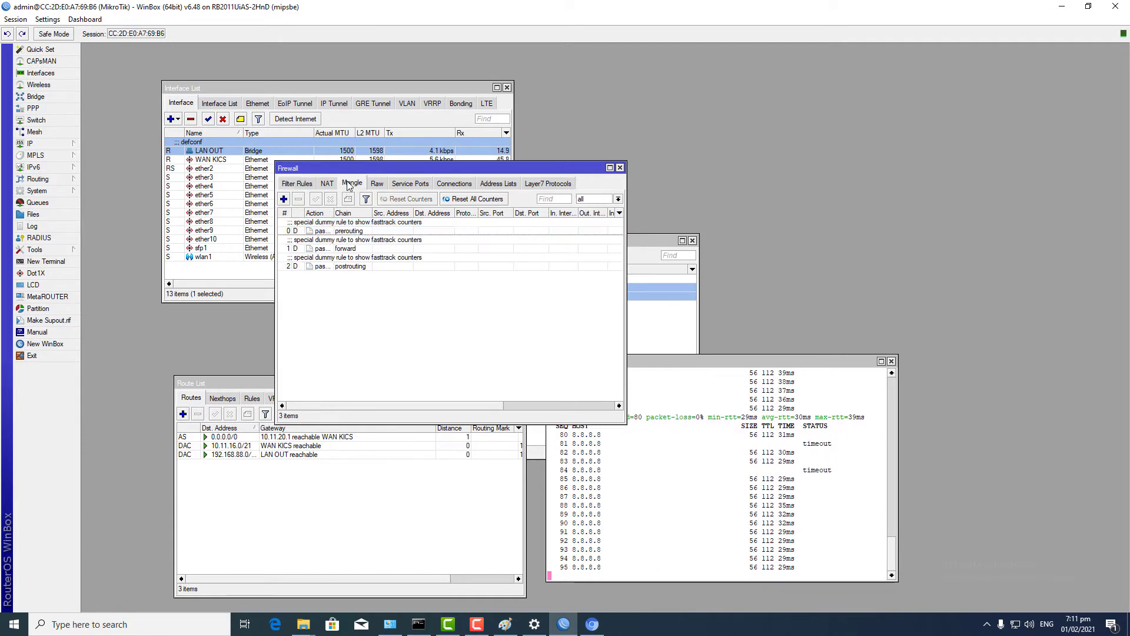
pyautogui.click(346, 243)
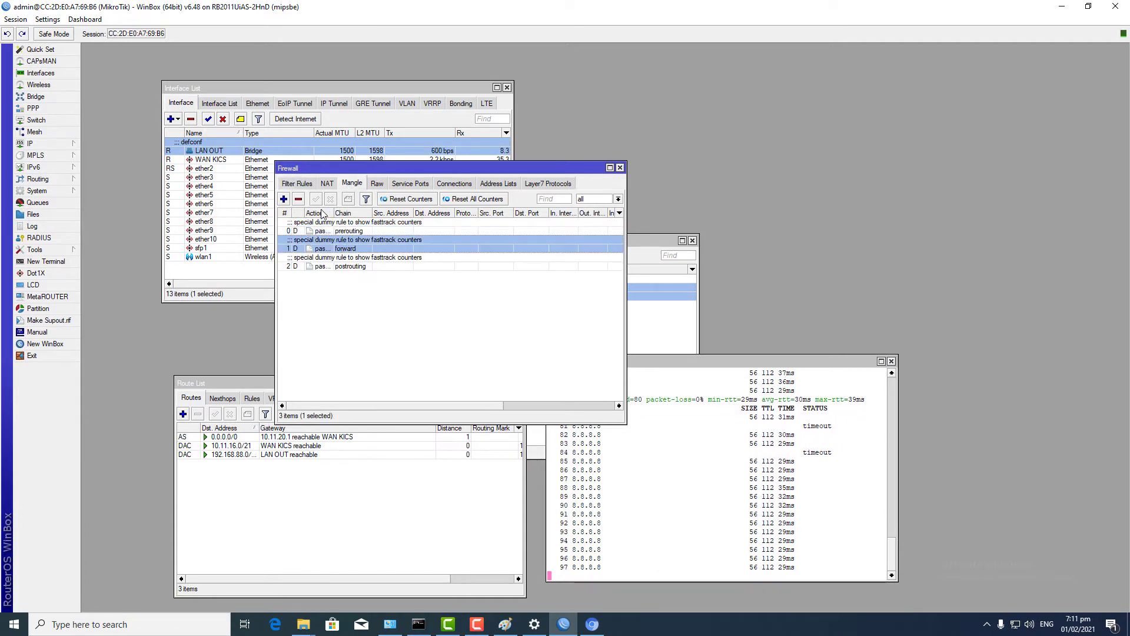
pyautogui.hotkey('ctrl', 'a')
pyautogui.click(298, 199)
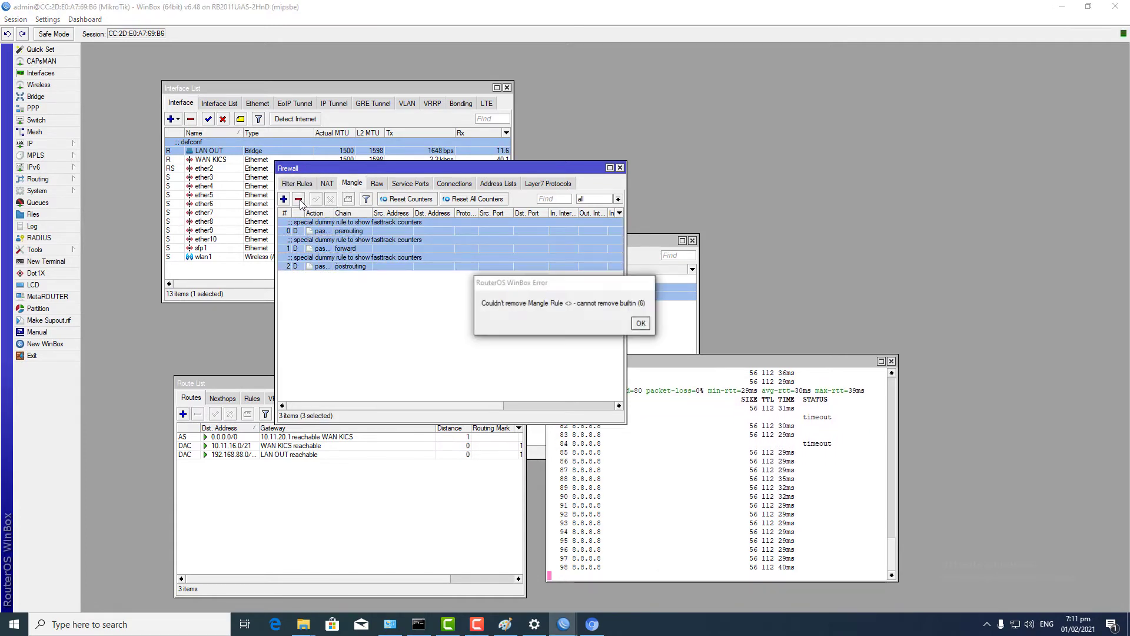
pyautogui.click(641, 322)
# Step: Check the firewall's raw and NAT rules, and try again to remove the remaining dummy filter rule
pyautogui.click(377, 184)
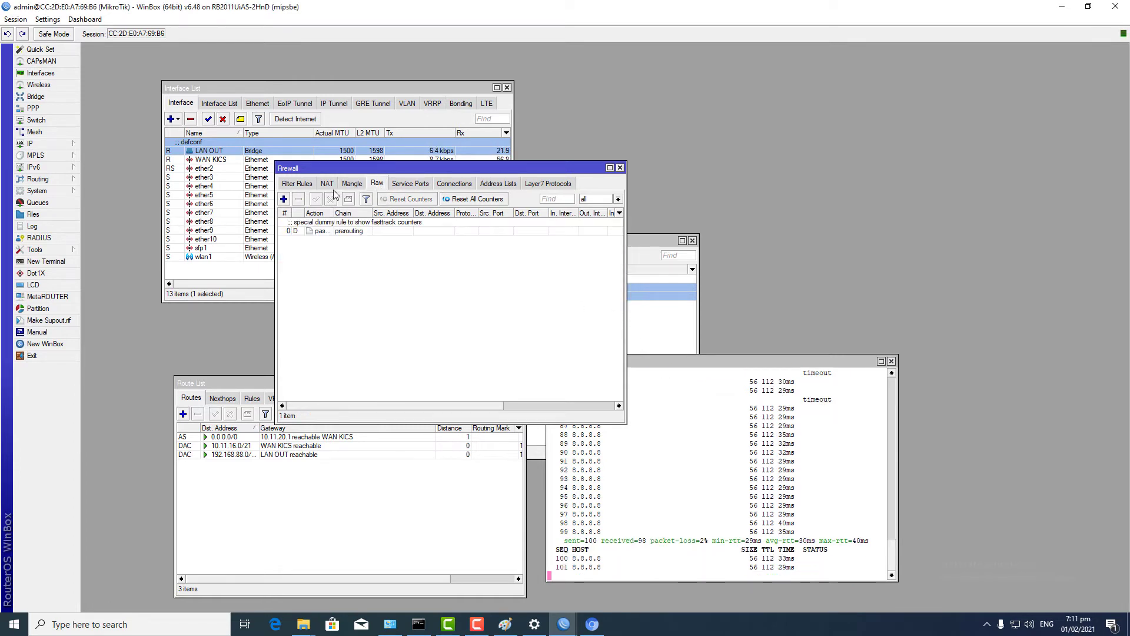
pyautogui.click(307, 188)
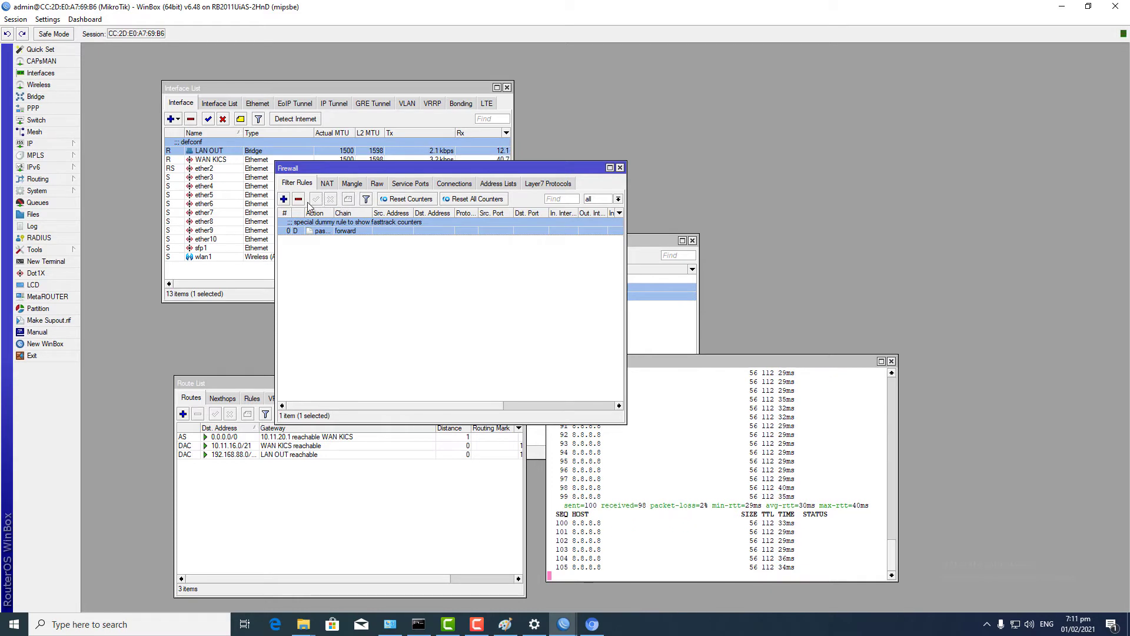
pyautogui.click(327, 184)
pyautogui.click(312, 231)
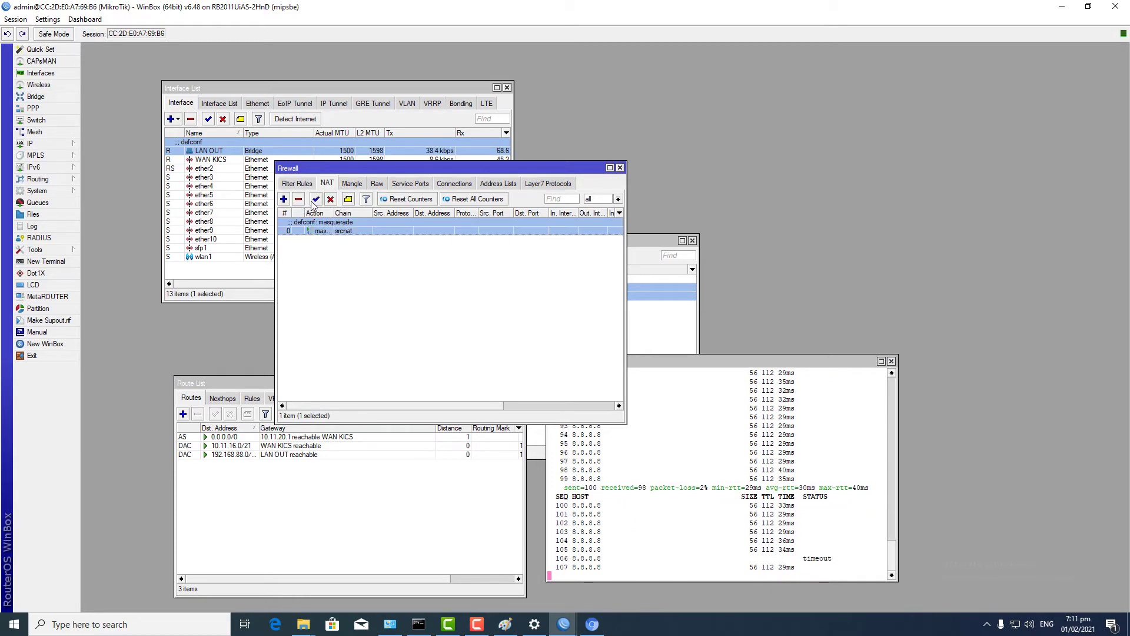
pyautogui.click(301, 183)
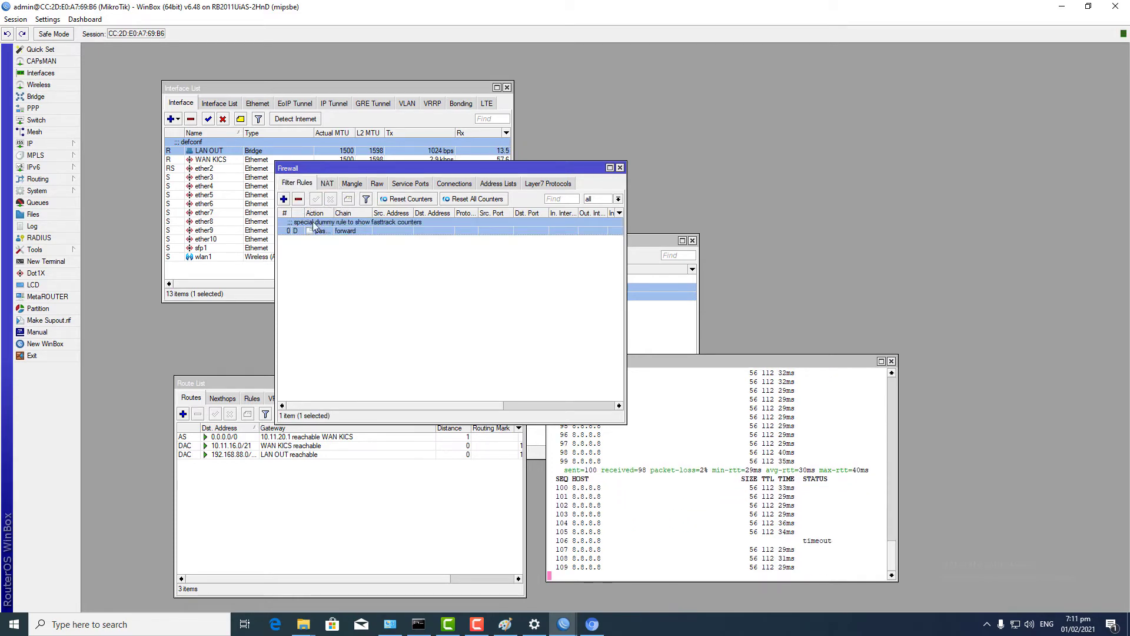
pyautogui.click(298, 199)
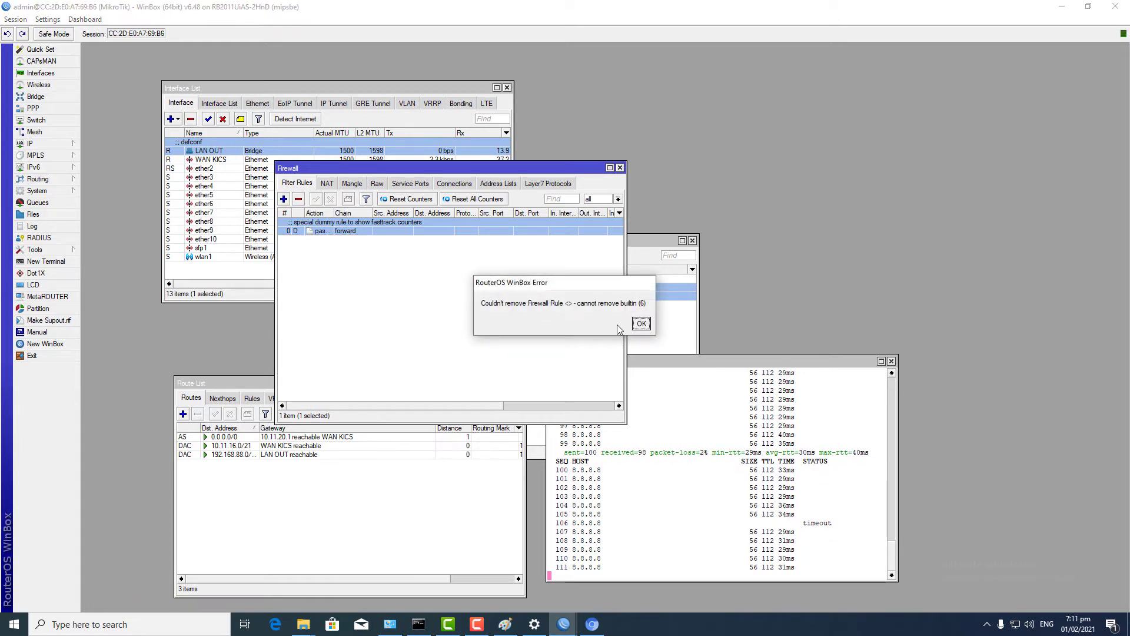
pyautogui.click(640, 325)
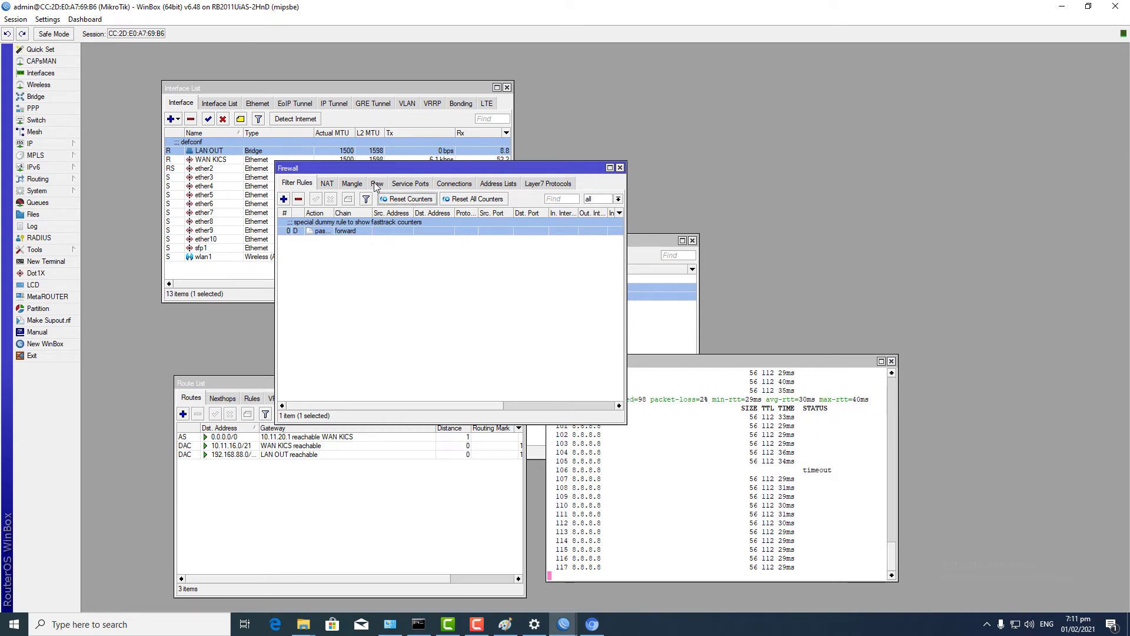
# Step: Check the mangle rules again and reboot the router
pyautogui.click(352, 183)
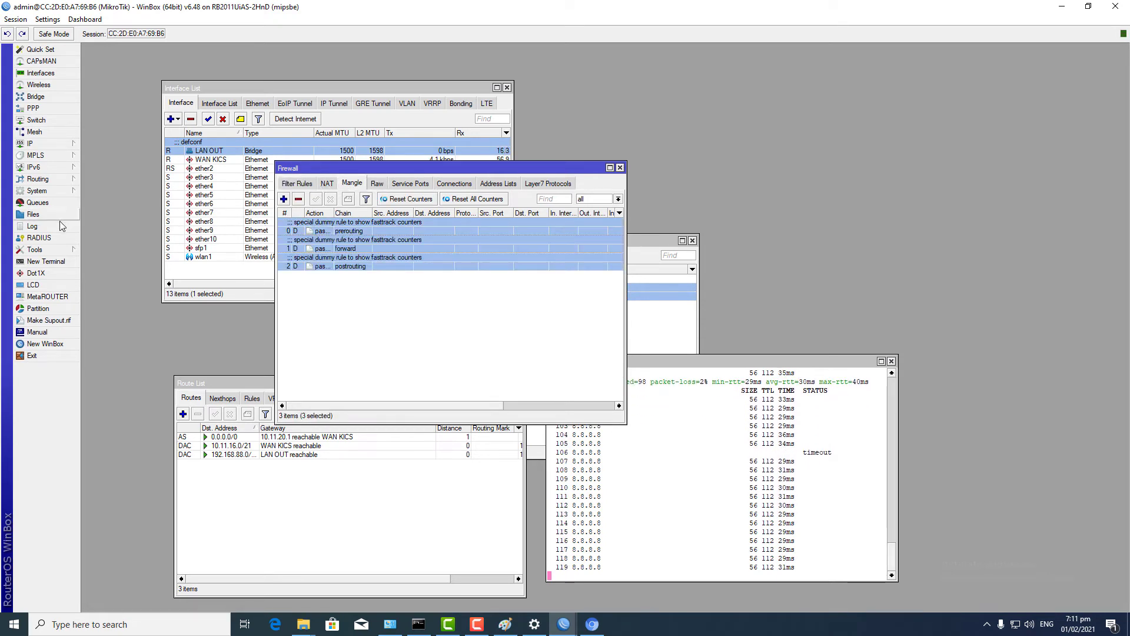
pyautogui.click(47, 190)
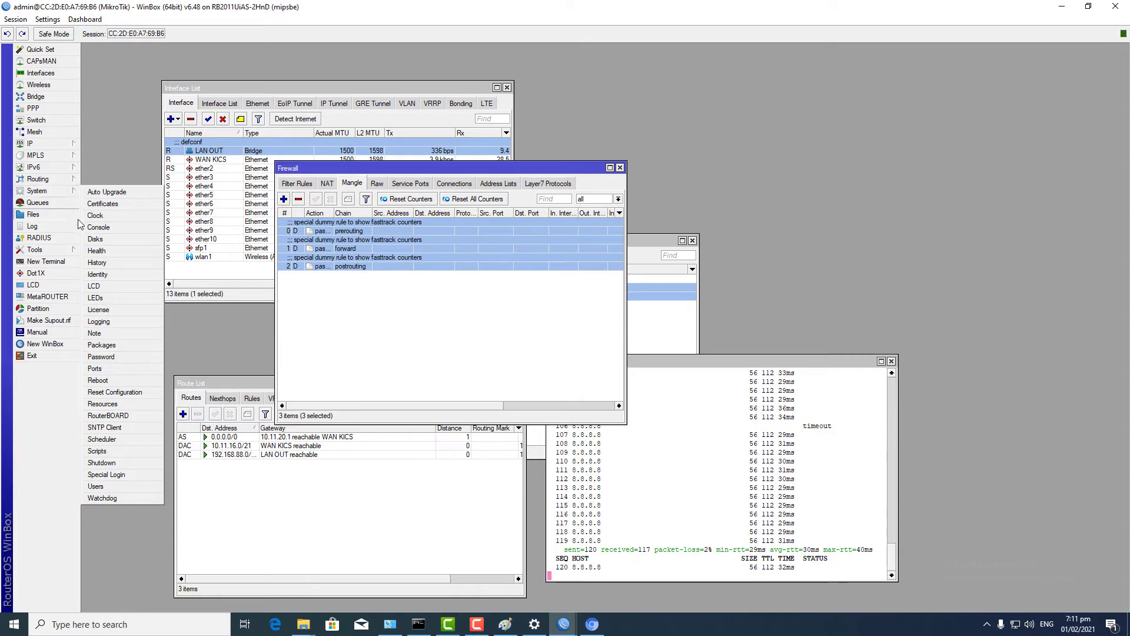
pyautogui.click(99, 380)
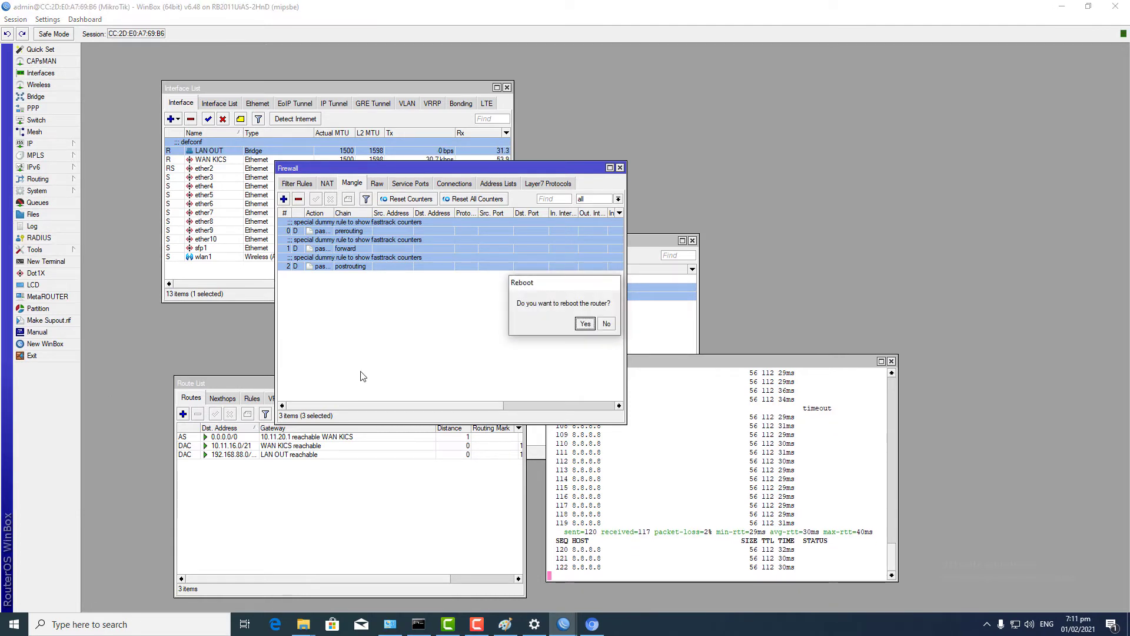
pyautogui.click(585, 325)
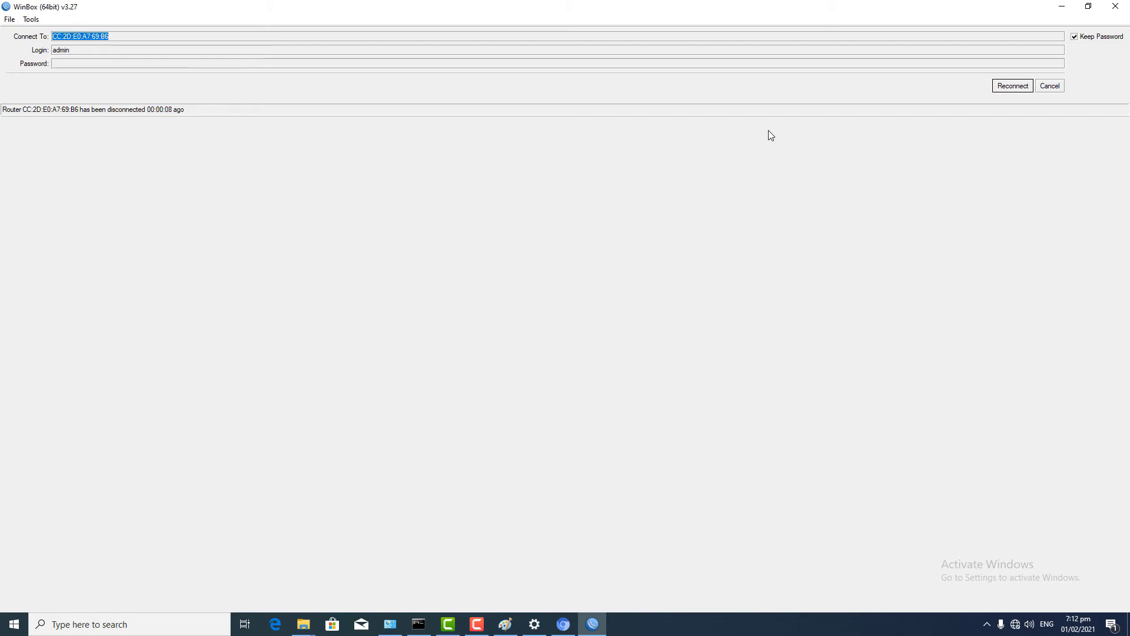
# Step: Reconnect WinBox to the rebooted router with the admin login
pyautogui.click(1020, 89)
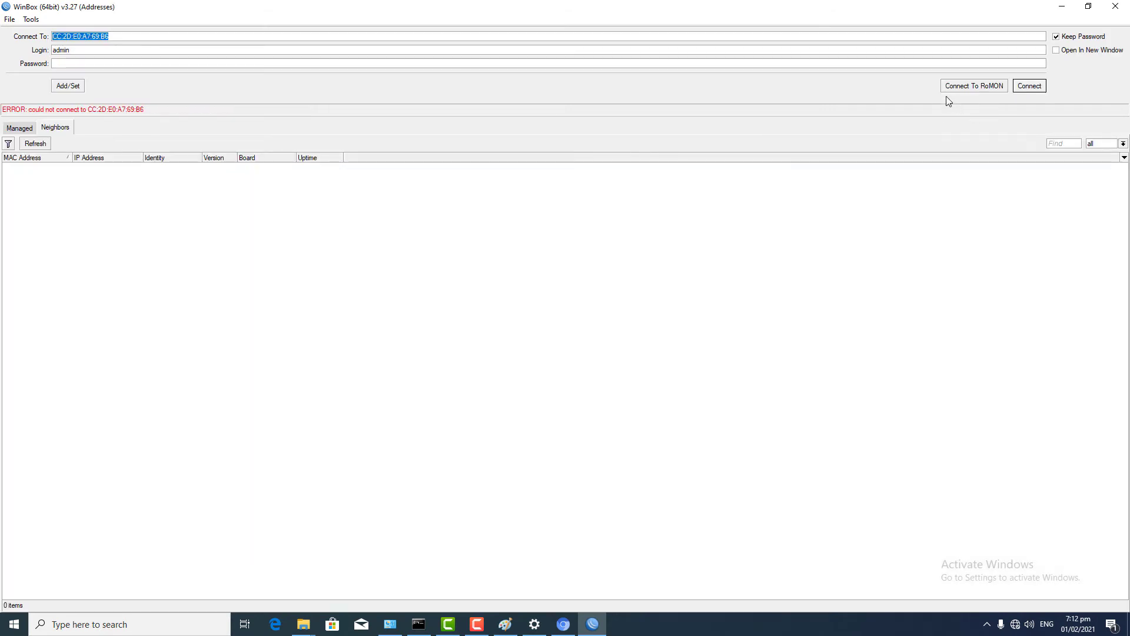
pyautogui.click(1029, 87)
pyautogui.click(1031, 87)
pyautogui.click(1030, 87)
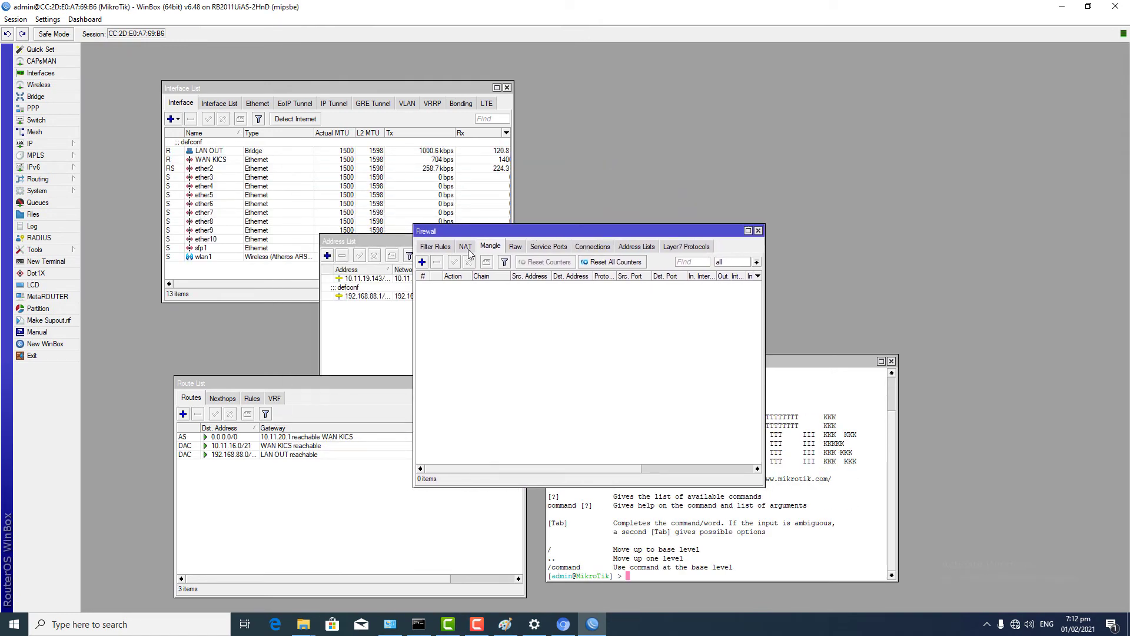
# Step: Re-enable the default masquerade NAT rule and review its action and general settings
pyautogui.click(465, 248)
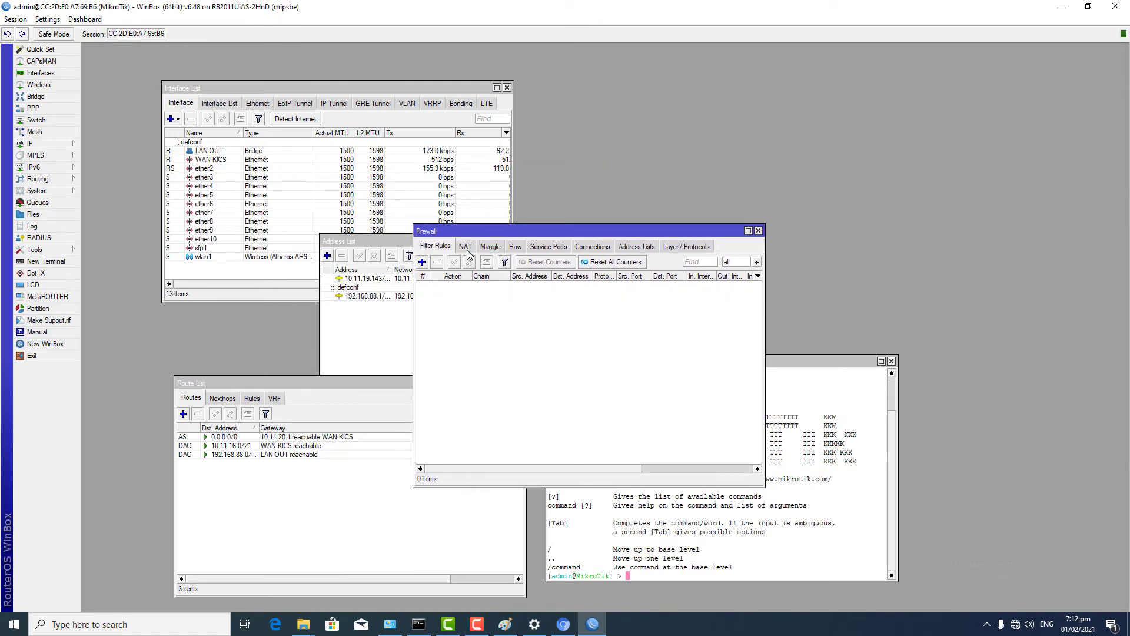
pyautogui.click(446, 292)
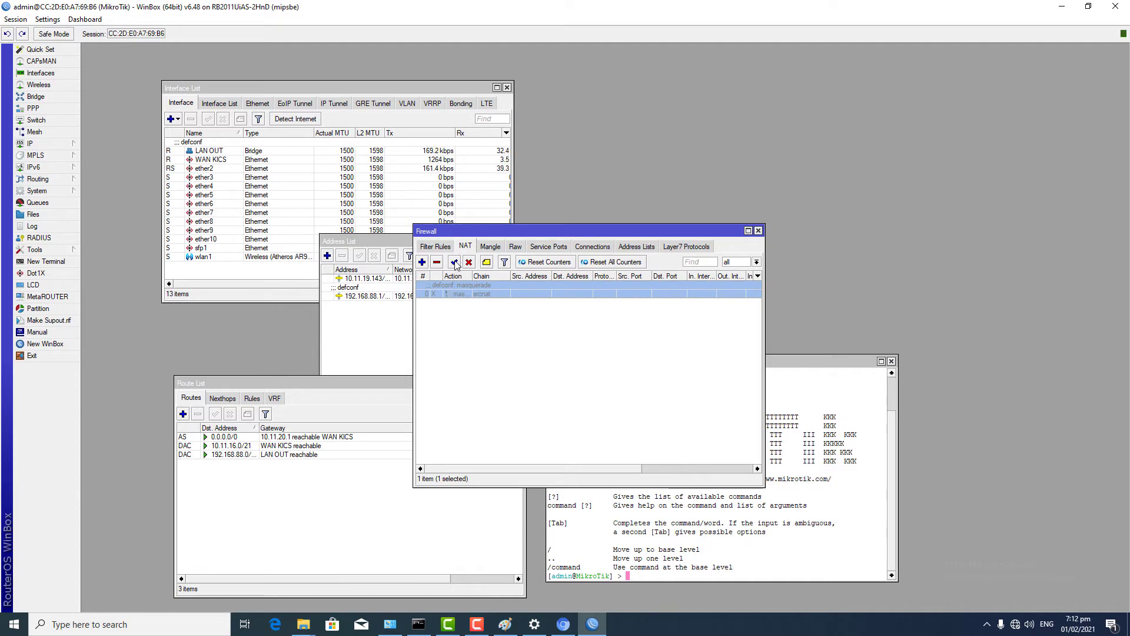
pyautogui.doubleClick(473, 289)
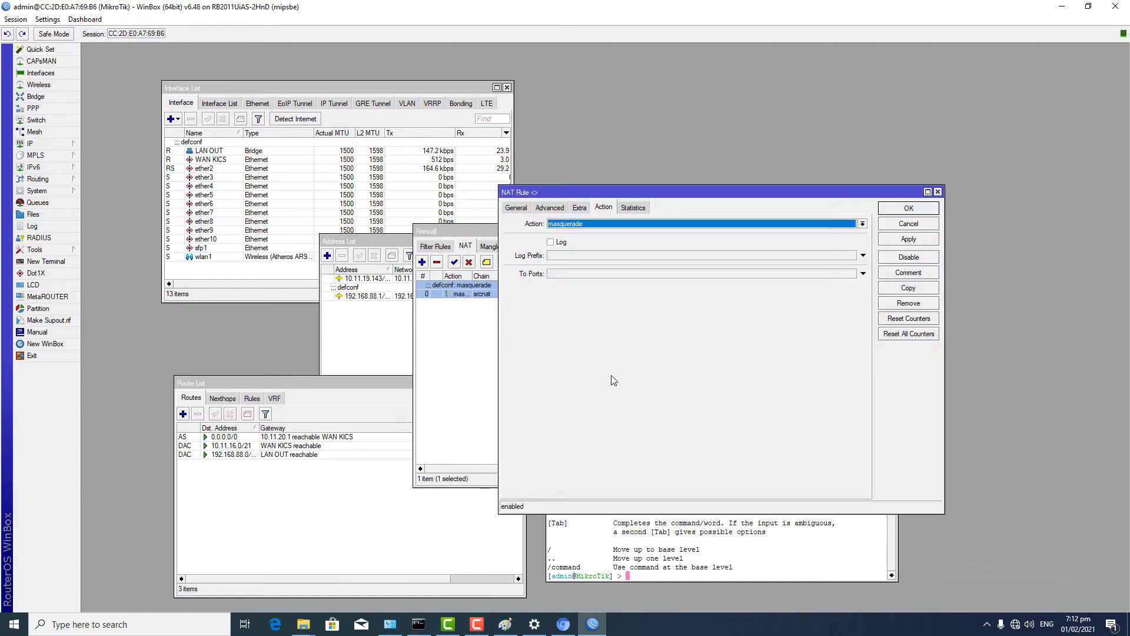
pyautogui.click(517, 208)
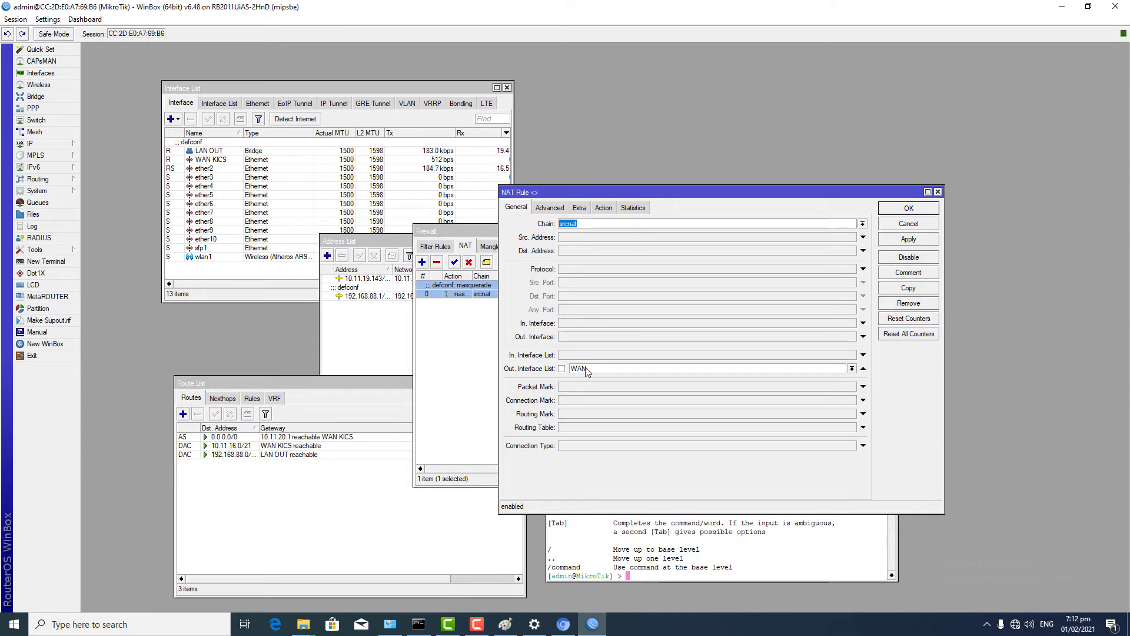
pyautogui.click(912, 221)
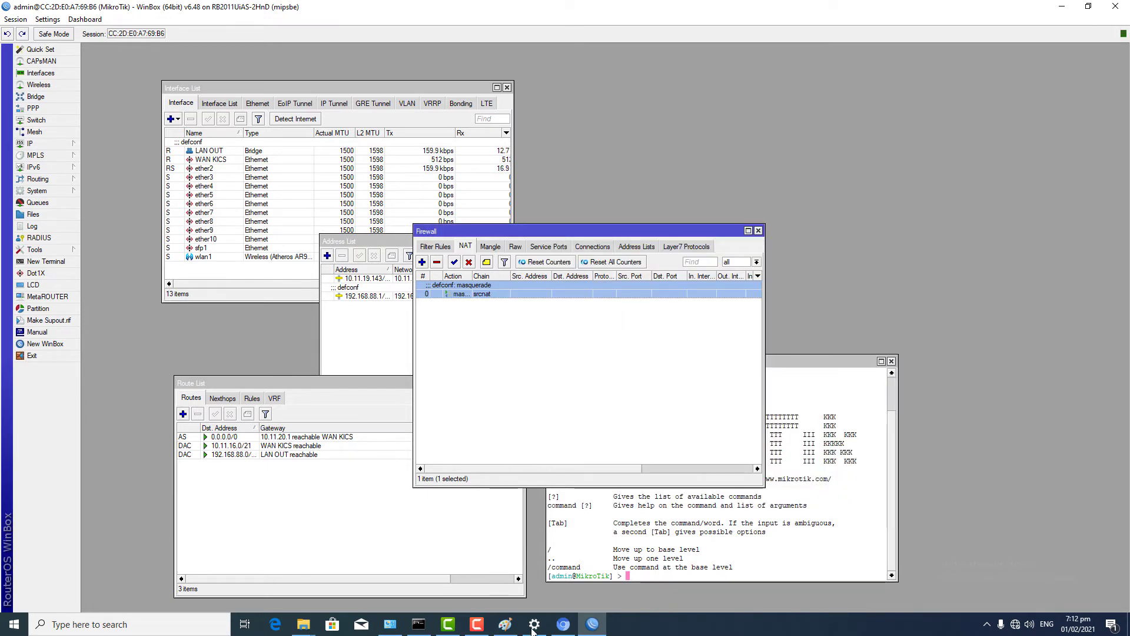
# Step: Switch to Chromium and reload speedtest.net to recheck internet access
pyautogui.click(554, 632)
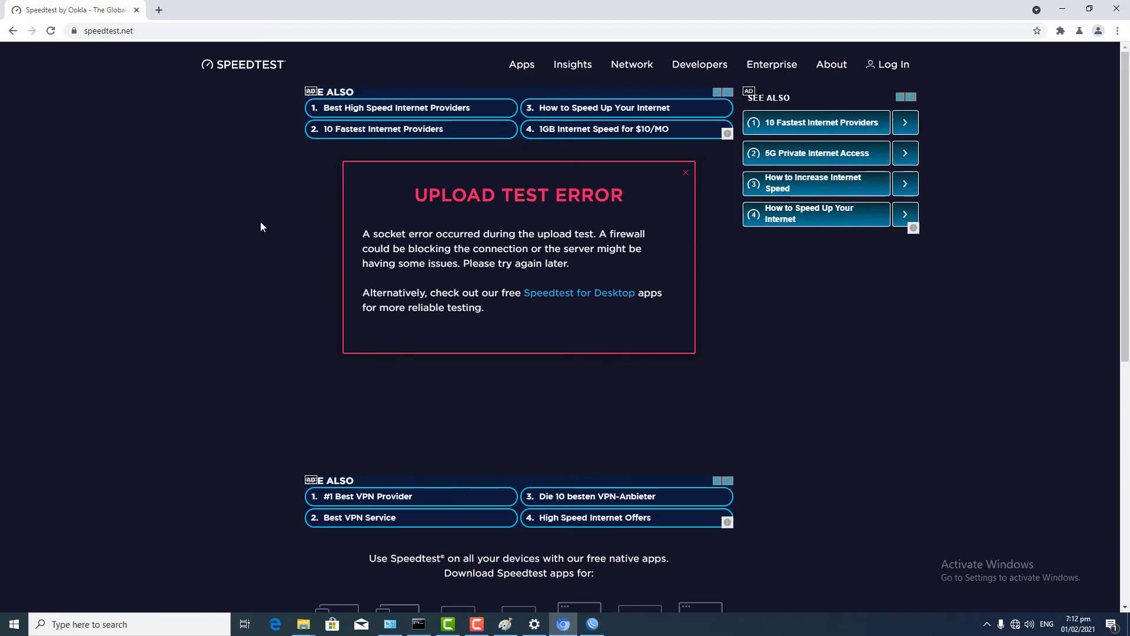
pyautogui.click(51, 32)
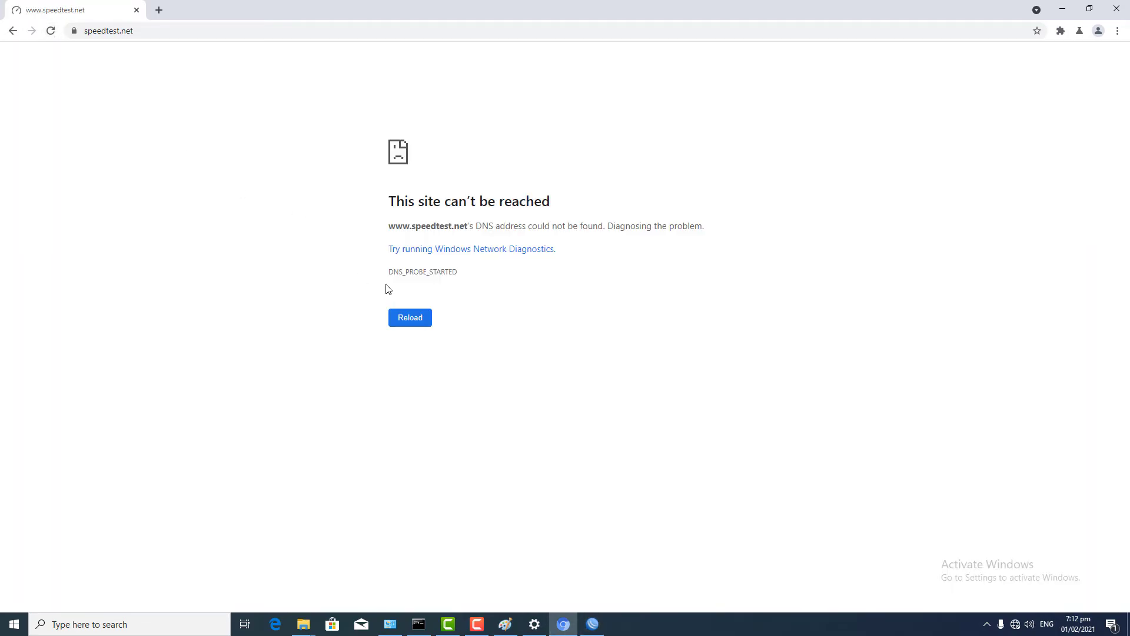
pyautogui.click(417, 316)
# Step: Return to WinBox and set the DNS server of the 192.168.88.0/24 DHCP network to 8.8.8.8
pyautogui.click(598, 622)
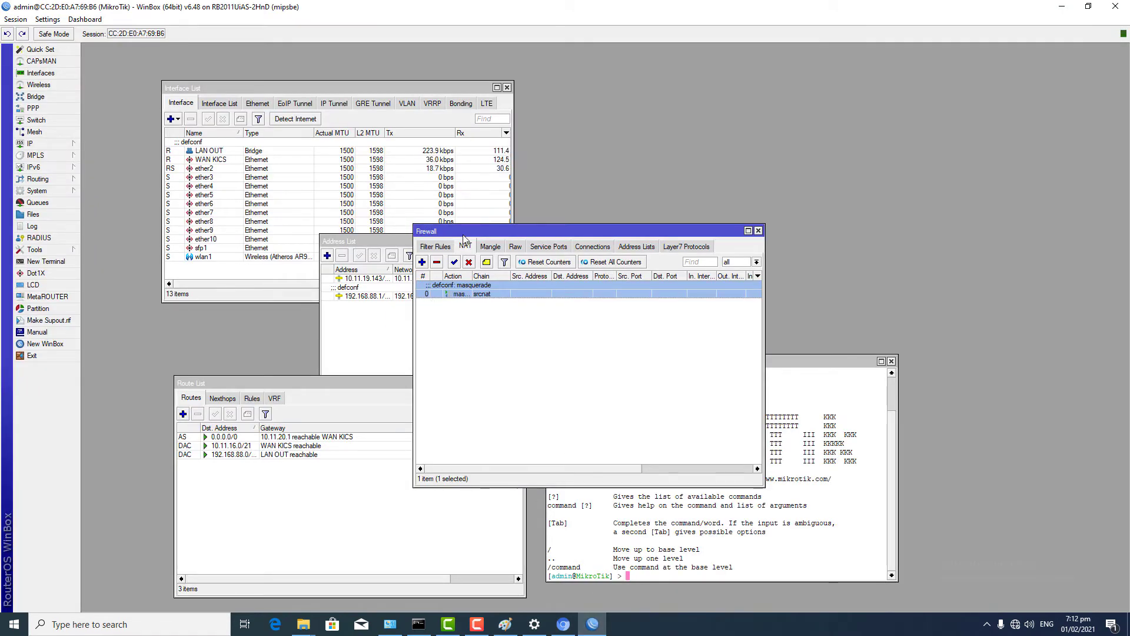
pyautogui.moveTo(463, 231); pyautogui.dragTo(585, 379)
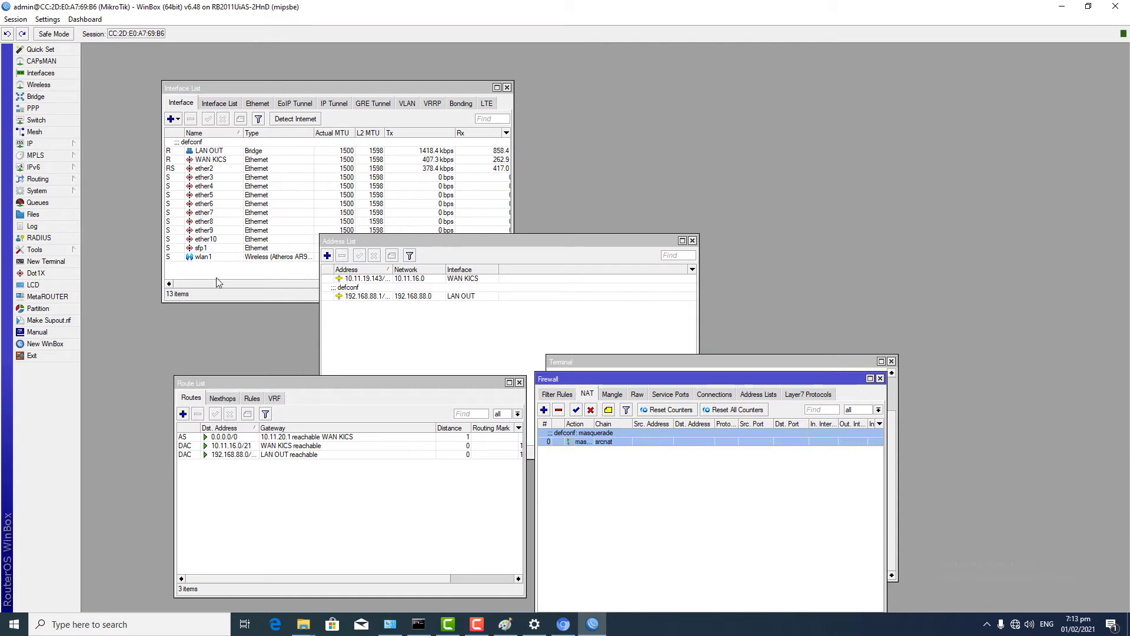
pyautogui.click(58, 145)
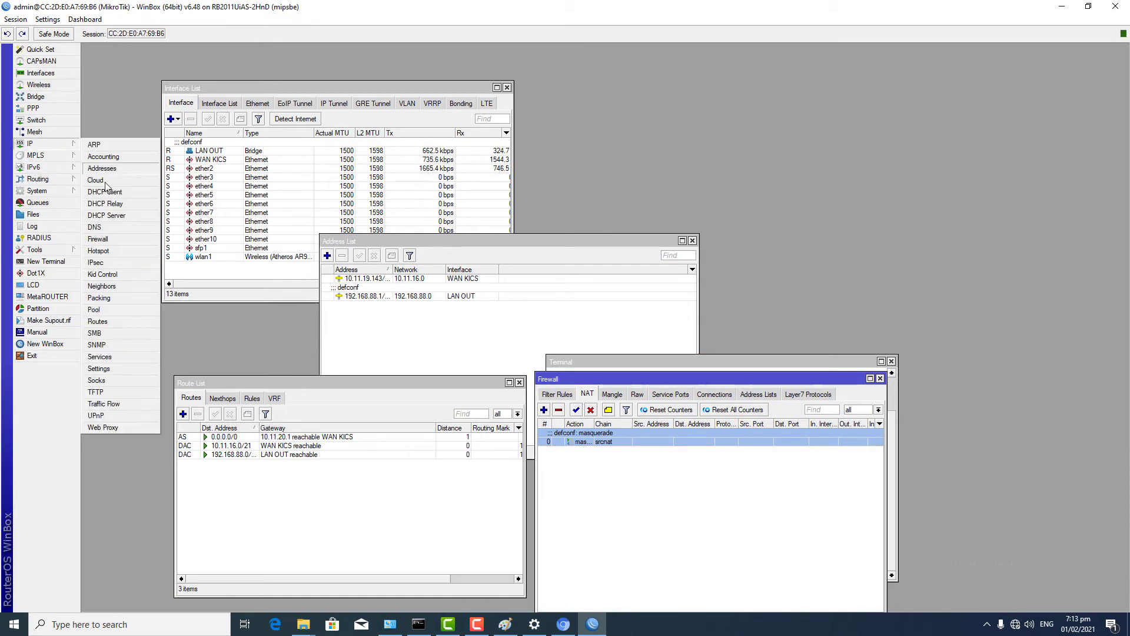
pyautogui.click(111, 216)
pyautogui.click(137, 81)
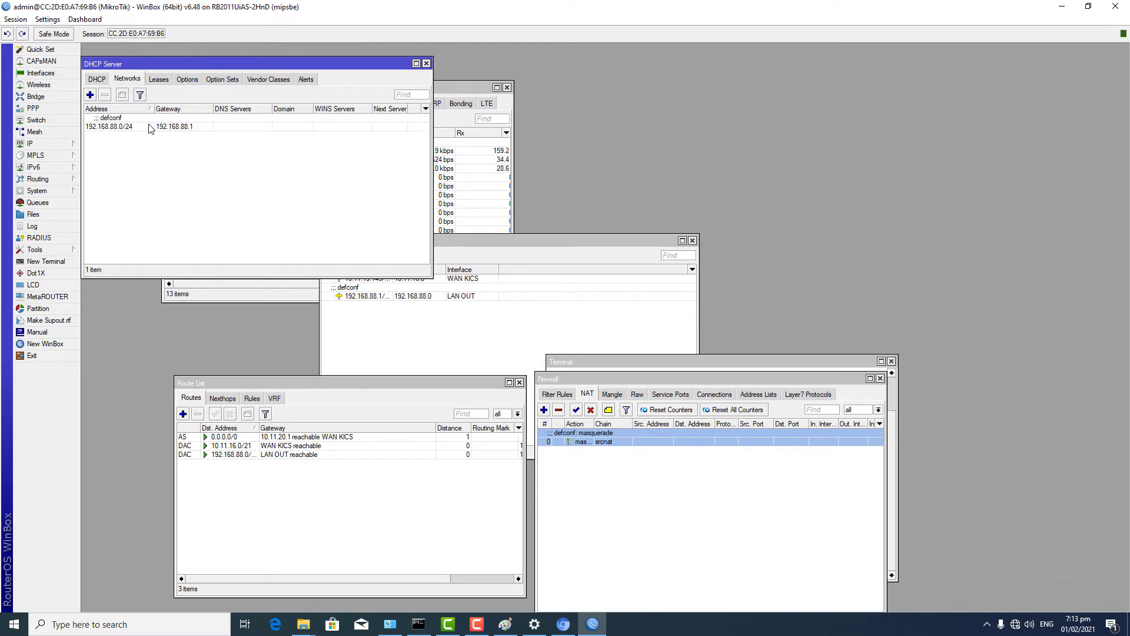
pyautogui.doubleClick(168, 127)
pyautogui.click(598, 306)
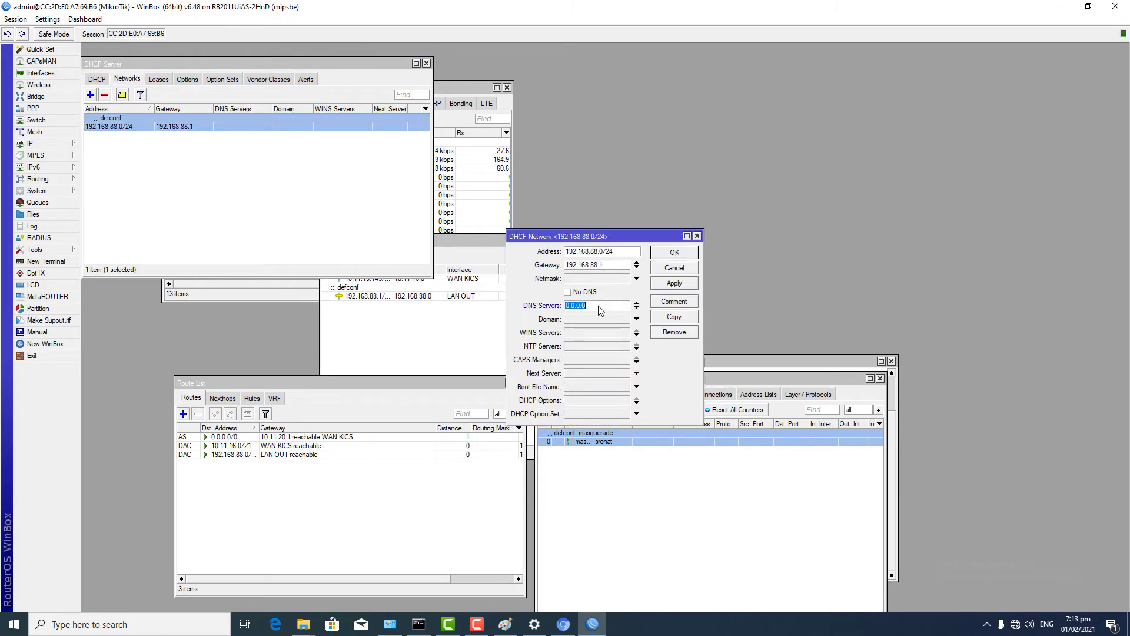
pyautogui.write('8.8.8.8')
pyautogui.click(669, 285)
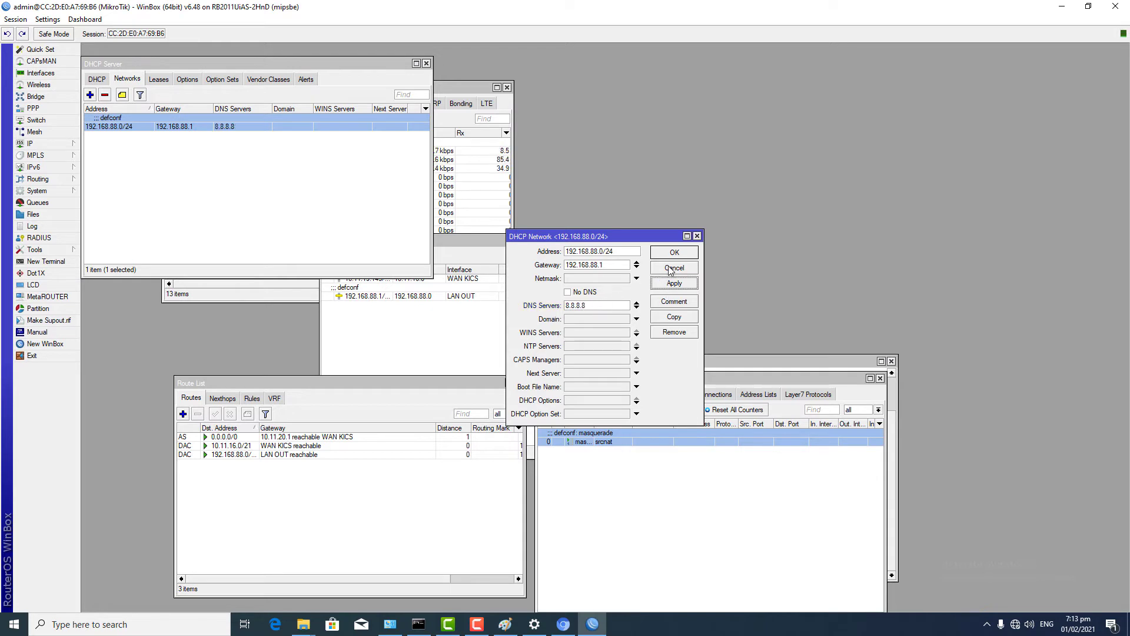
pyautogui.click(674, 253)
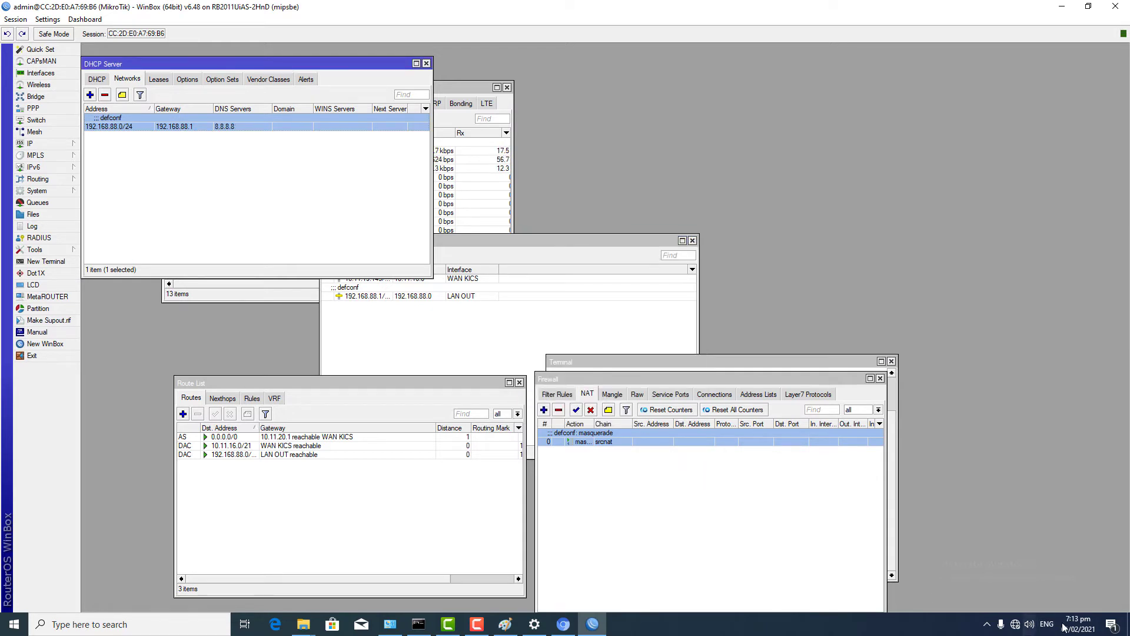
# Step: Open the status of the PC's Ethernet adapter from the Windows network settings
pyautogui.click(1015, 624)
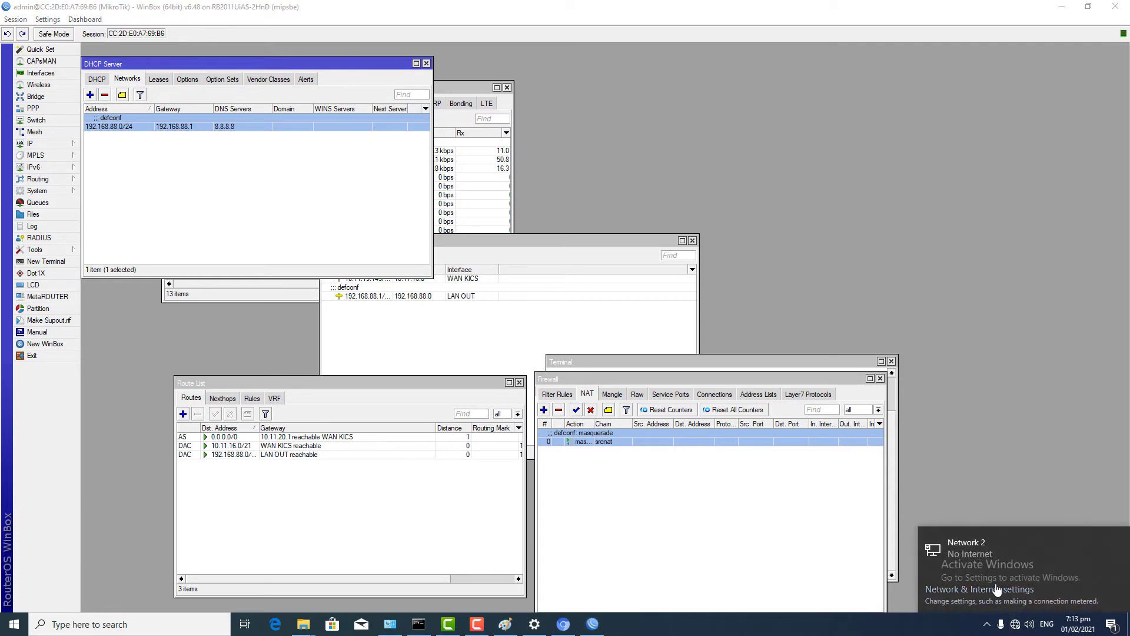
pyautogui.click(999, 595)
pyautogui.click(268, 359)
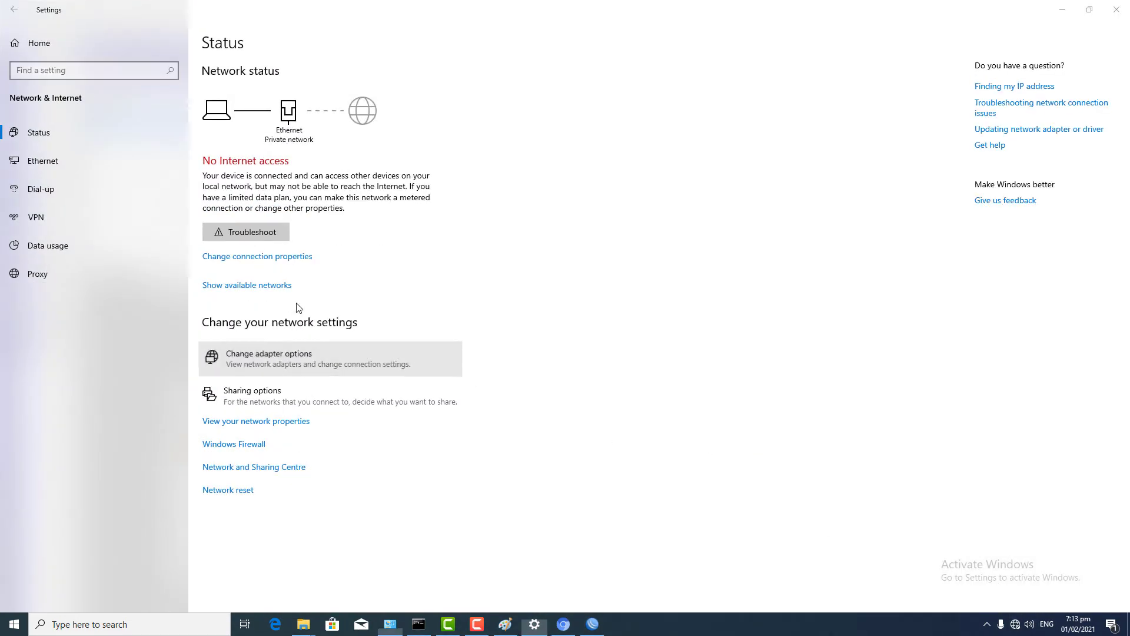
pyautogui.rightClick(510, 144)
pyautogui.click(533, 162)
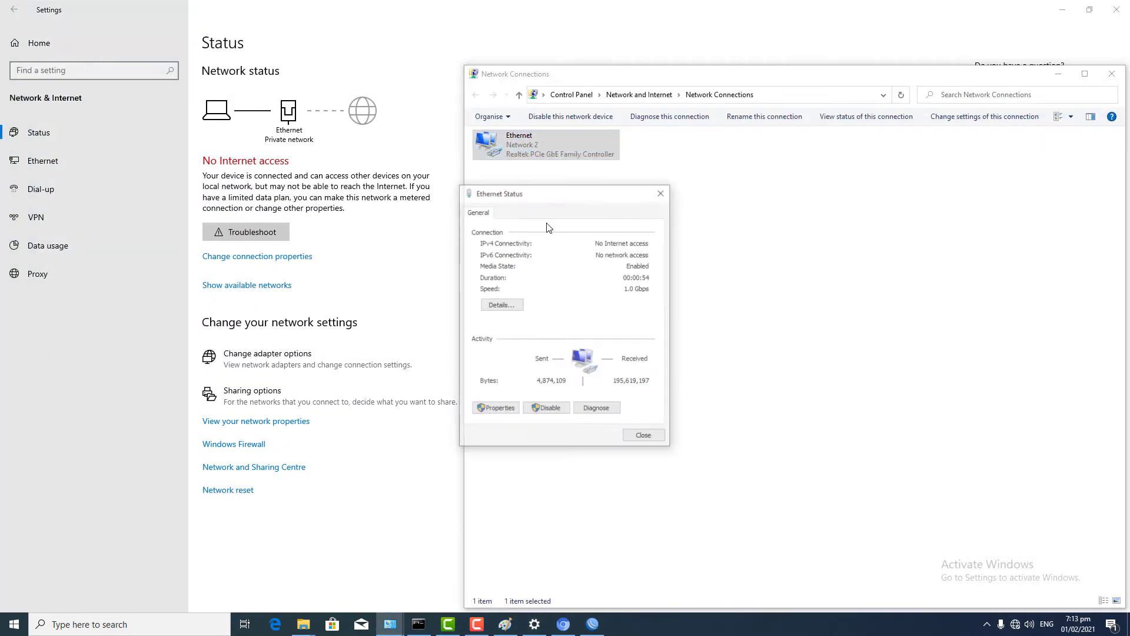
# Step: Review the Ethernet adapter's connection details and close its status
pyautogui.click(505, 305)
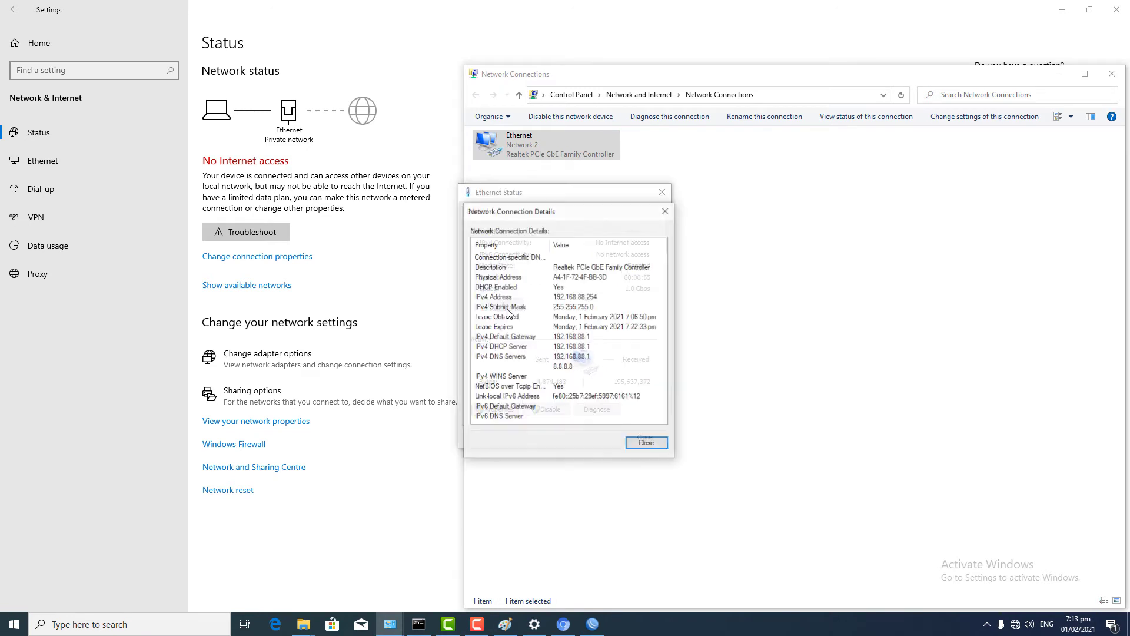
pyautogui.click(646, 442)
pyautogui.click(645, 437)
# Step: Disable and re-enable the PC's Ethernet adapter, and try to reconnect the dropped WinBox session
pyautogui.rightClick(500, 147)
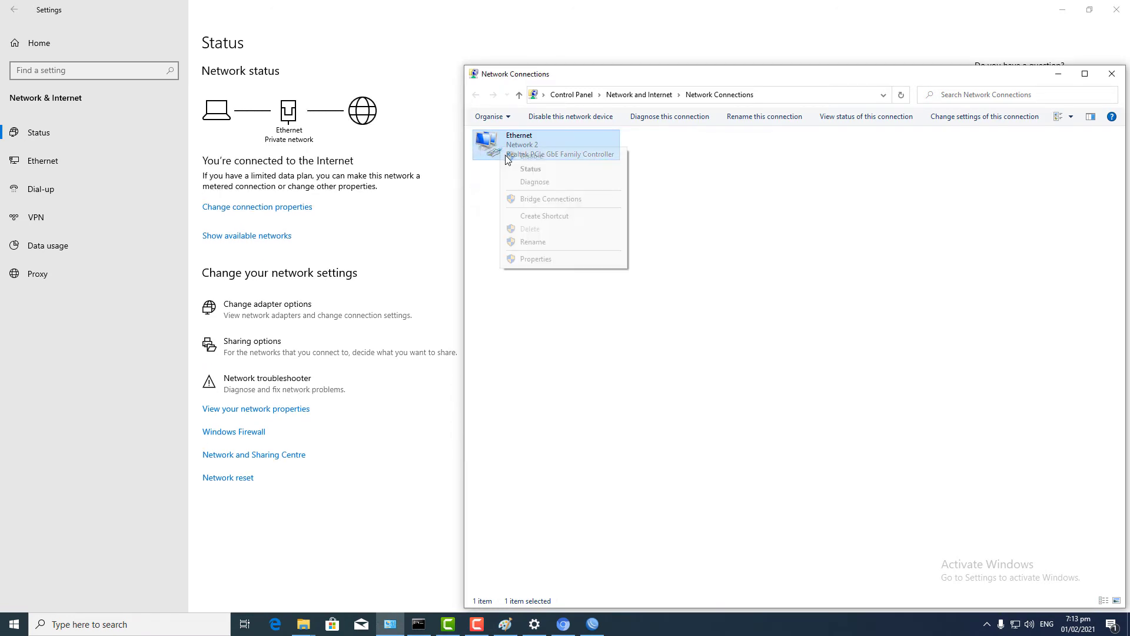
pyautogui.click(509, 155)
pyautogui.rightClick(496, 152)
pyautogui.click(508, 158)
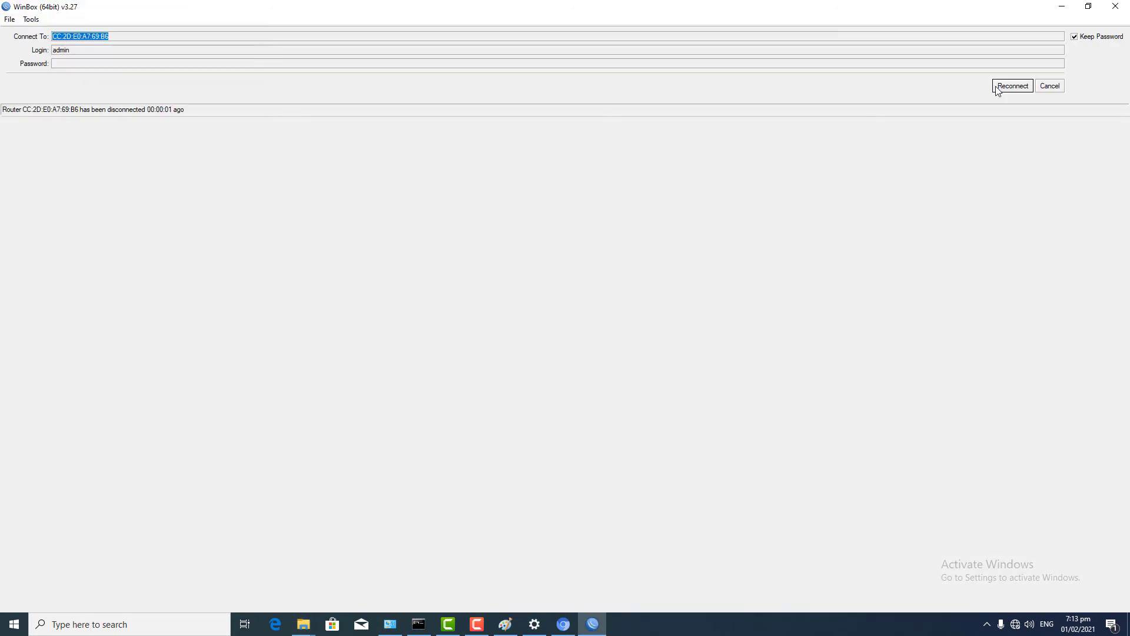
pyautogui.click(997, 90)
pyautogui.click(1067, 11)
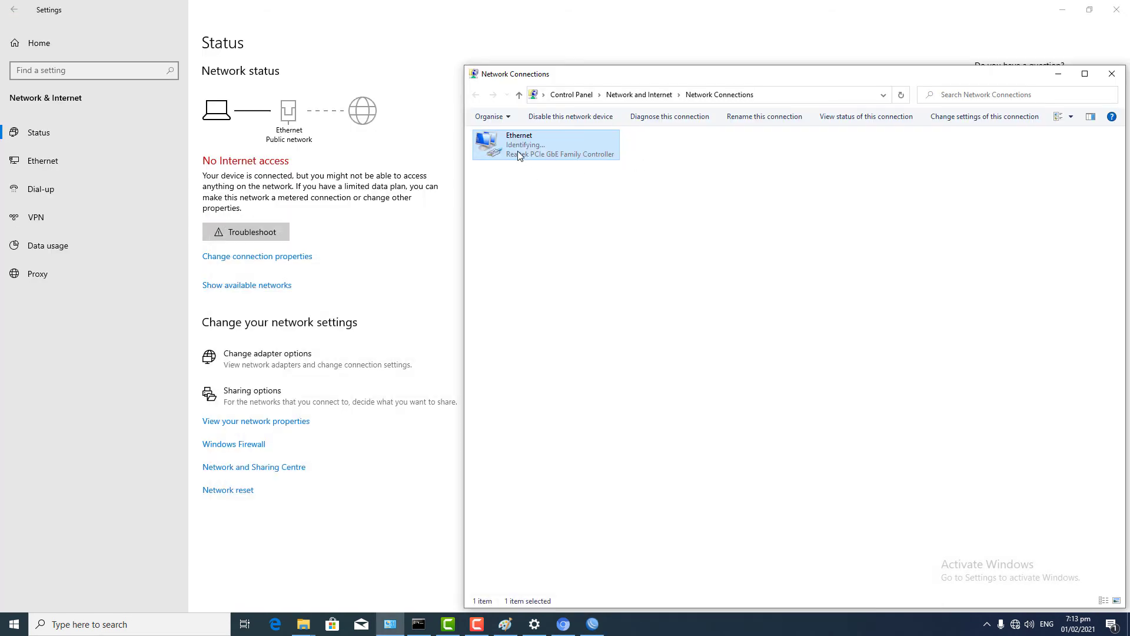
# Step: Refresh the network connections and check the DNS server in the Ethernet adapter's connection details
pyautogui.rightClick(551, 216)
pyautogui.click(581, 257)
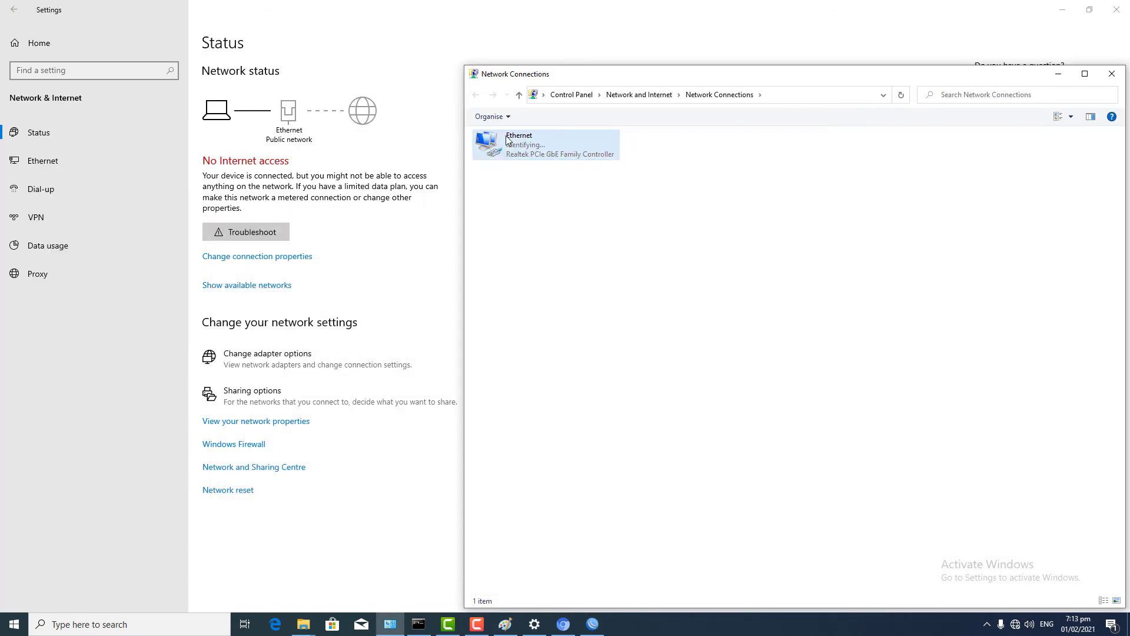
pyautogui.doubleClick(500, 146)
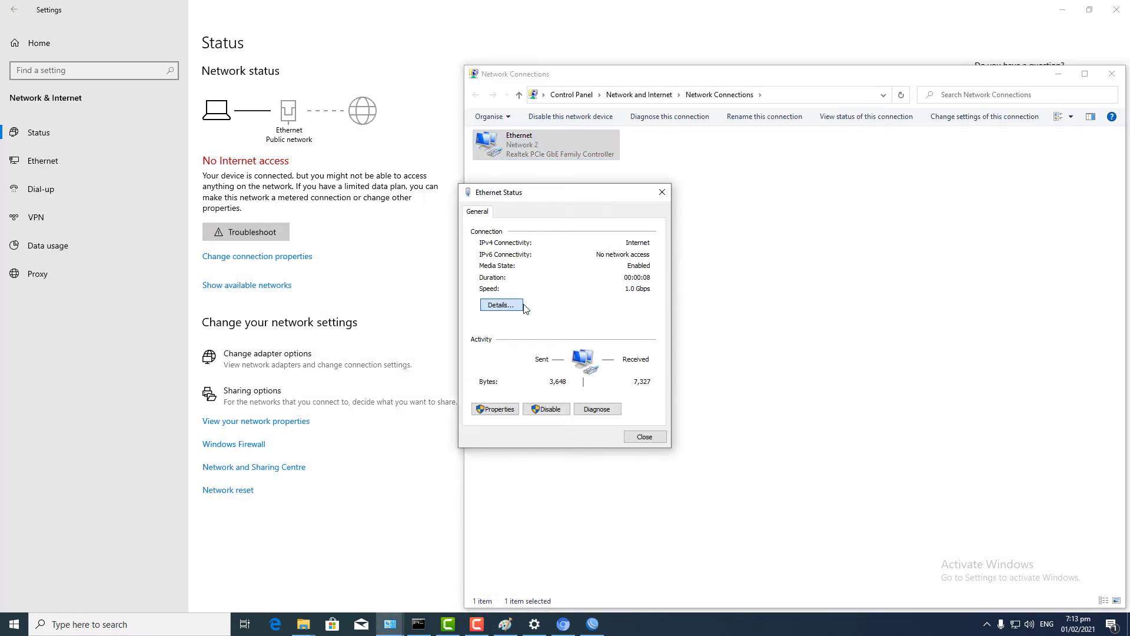
pyautogui.click(491, 302)
pyautogui.click(647, 443)
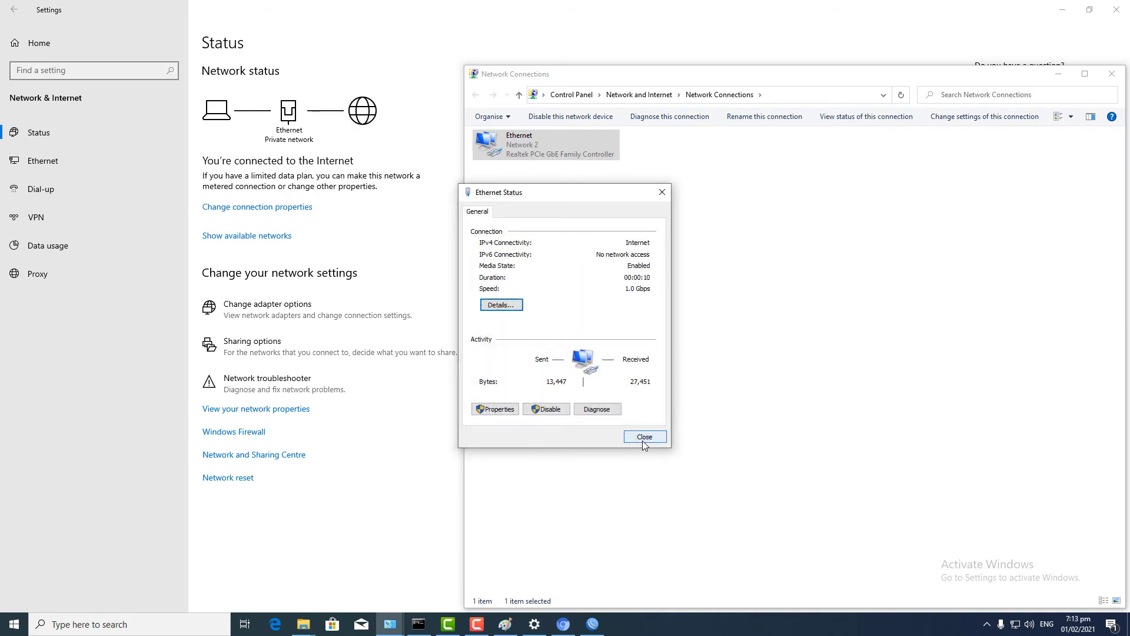
pyautogui.click(642, 437)
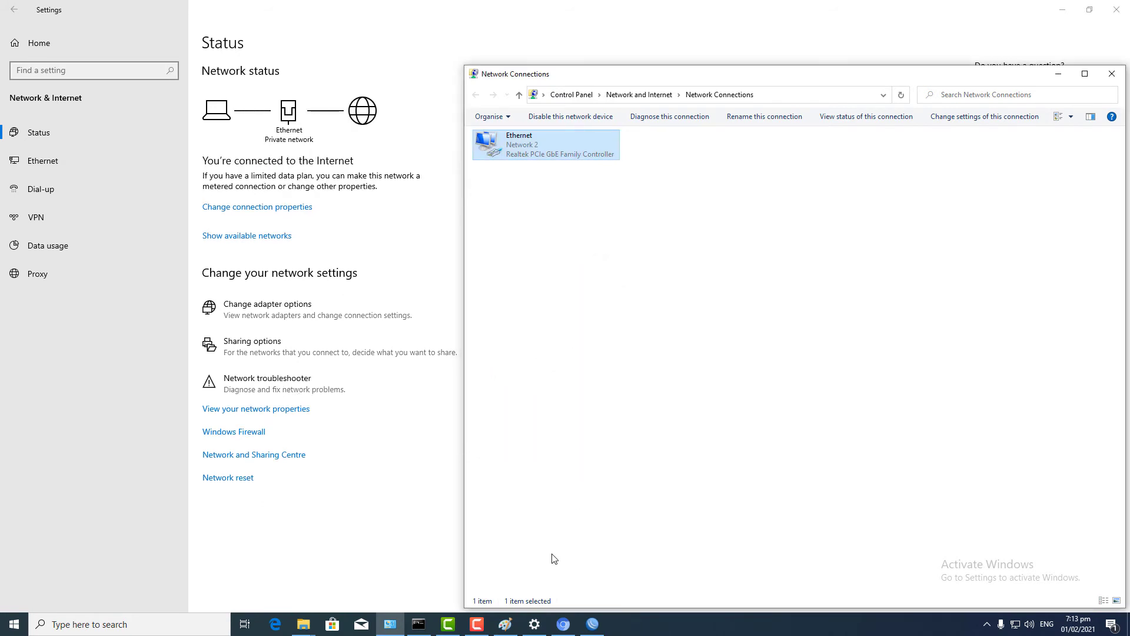
# Step: Switch to Chromium to start a speed test on speedtest.net, and reconnect to the router in WinBox
pyautogui.click(563, 624)
pyautogui.click(507, 268)
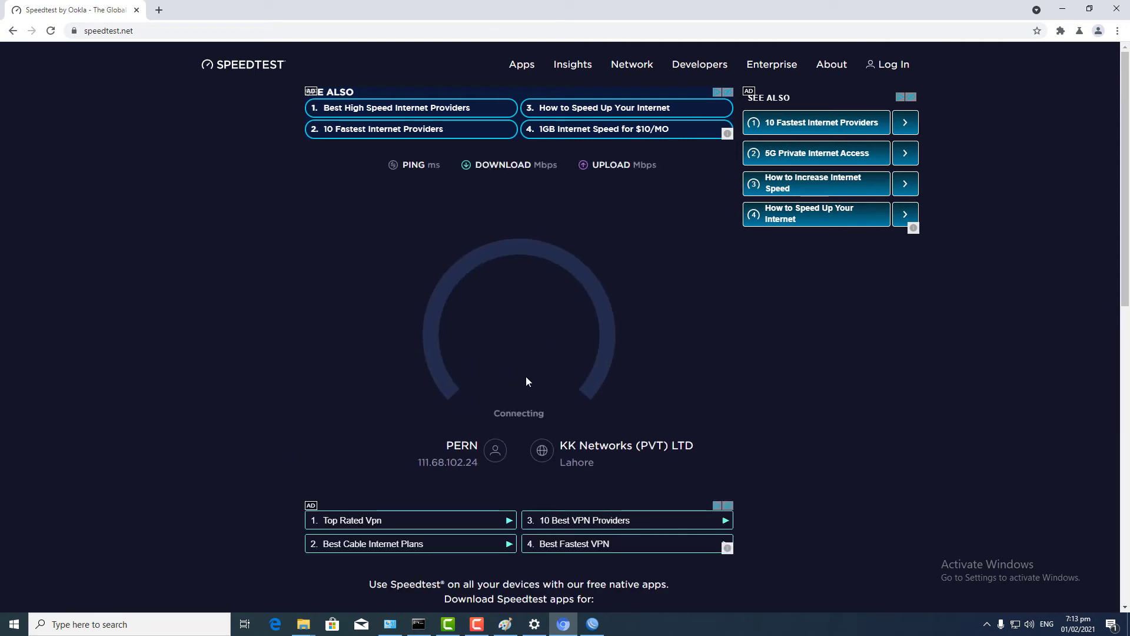
pyautogui.click(592, 626)
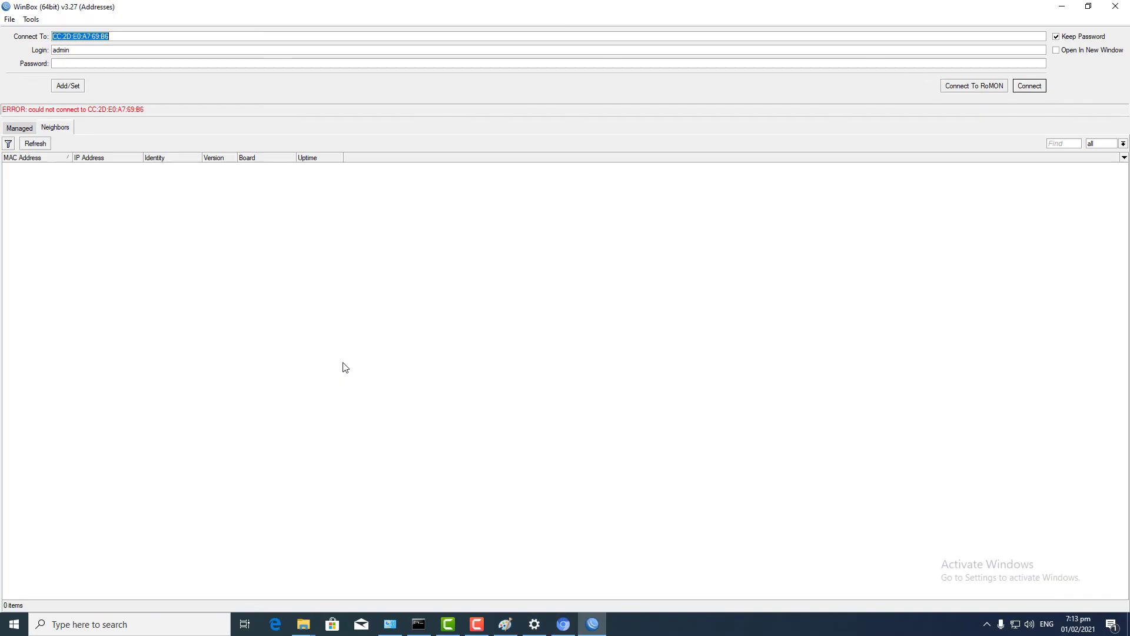
pyautogui.click(1034, 89)
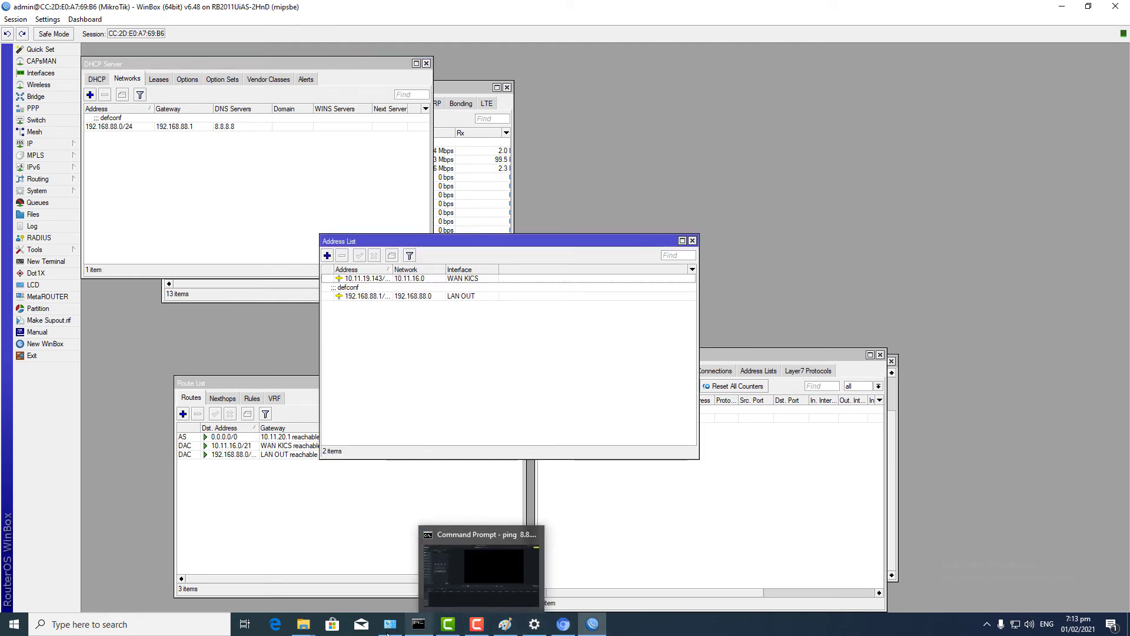
# Step: Switch to Network Connections and look up the PC's IPv4 address in the Ethernet adapter's connection details
pyautogui.click(471, 565)
pyautogui.doubleClick(512, 154)
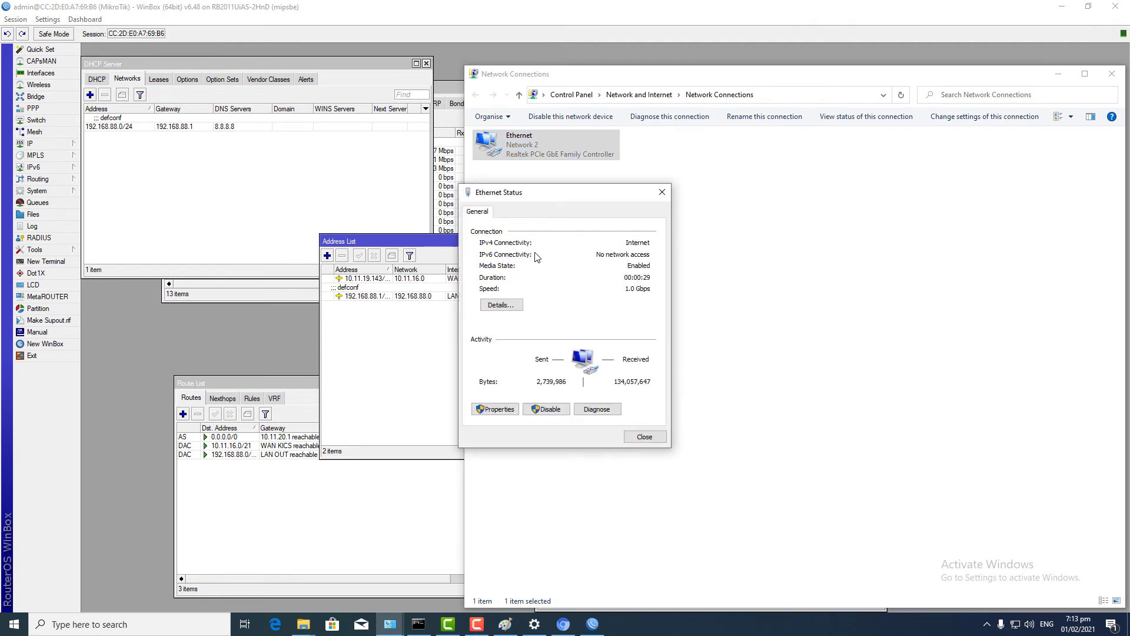
pyautogui.click(512, 304)
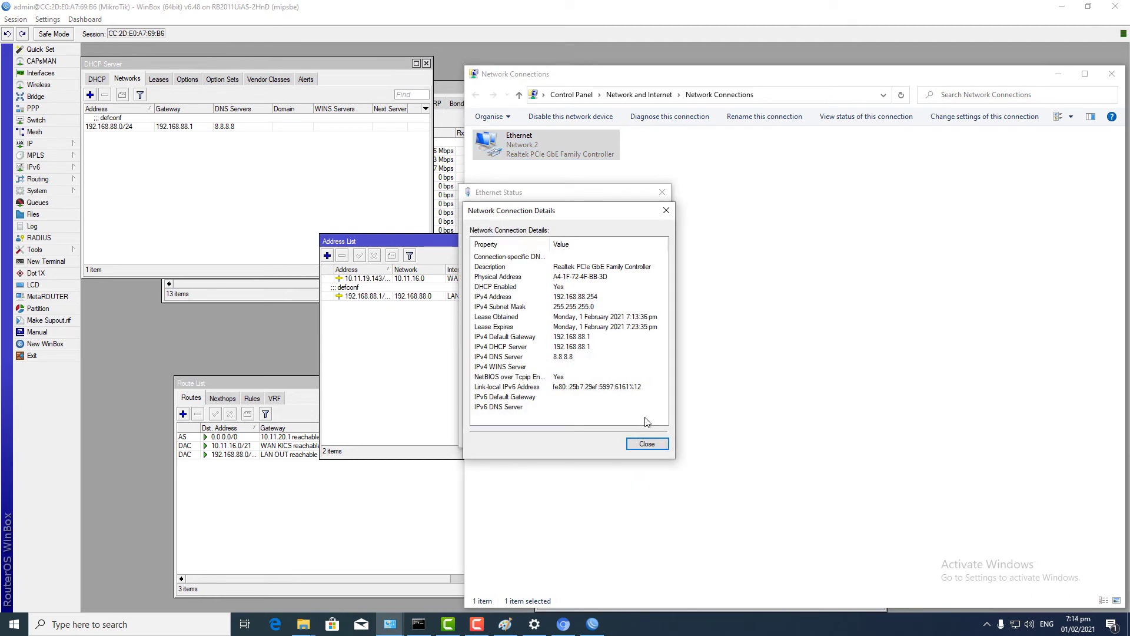
pyautogui.click(646, 445)
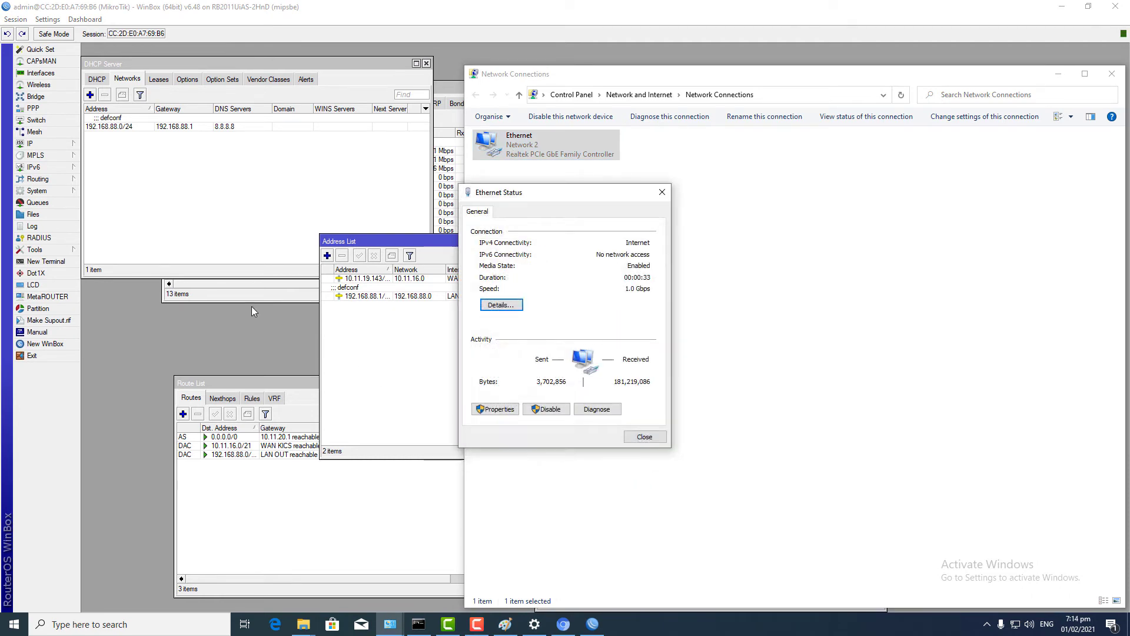
# Step: Return to WinBox and start a new simple queue named queue1 with target 192.168.88.254/32
pyautogui.click(39, 202)
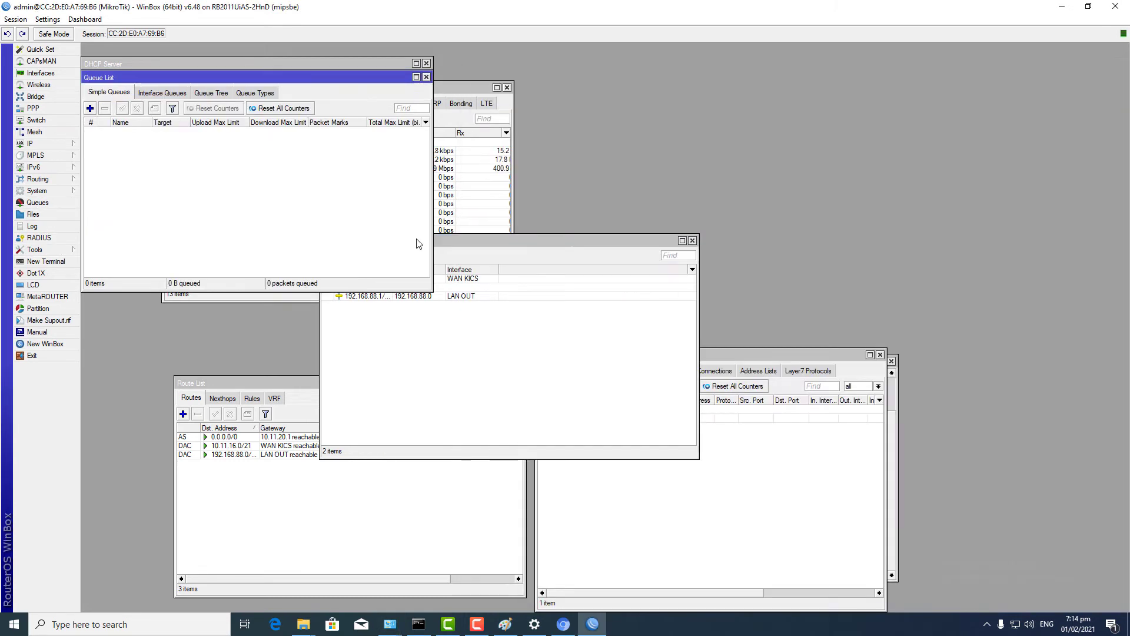
pyautogui.click(89, 107)
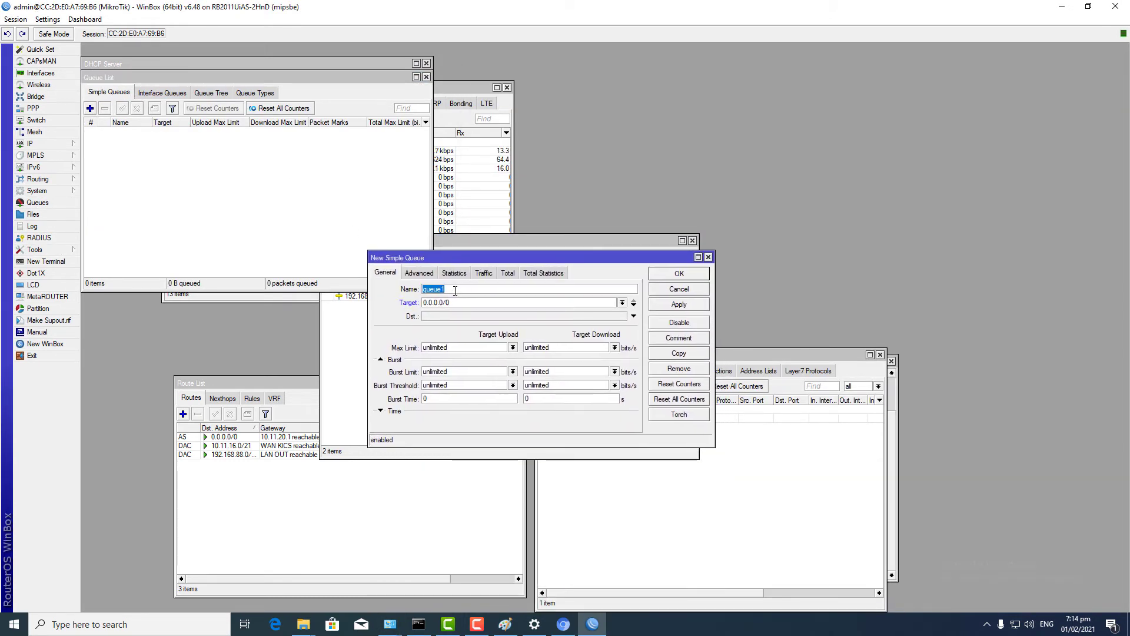
pyautogui.press('Tab')
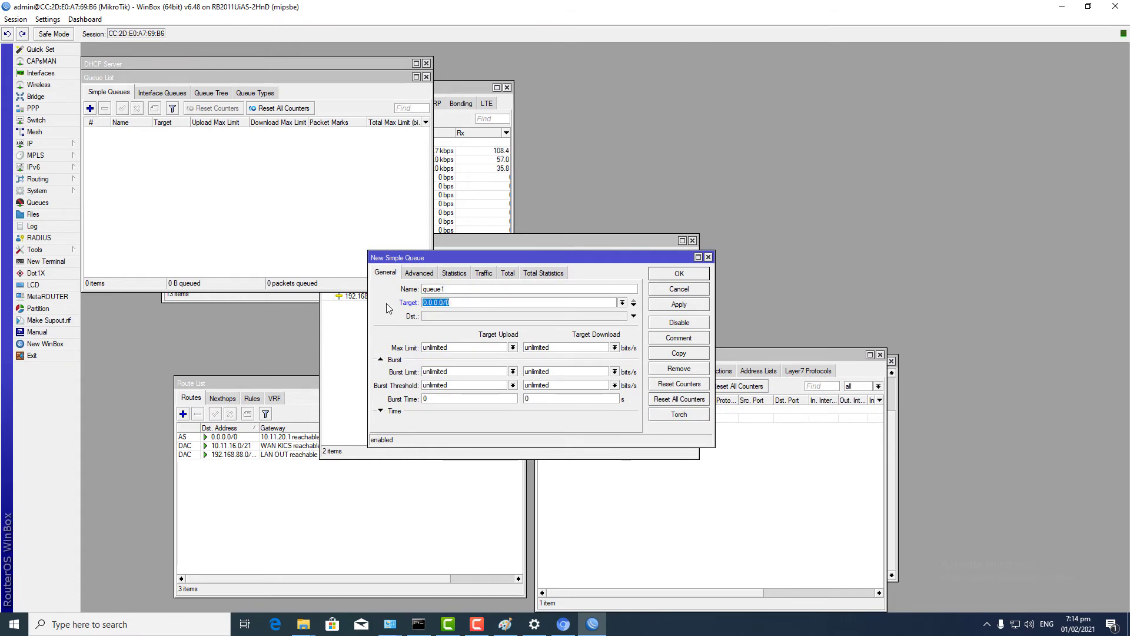
pyautogui.write('192.168.')
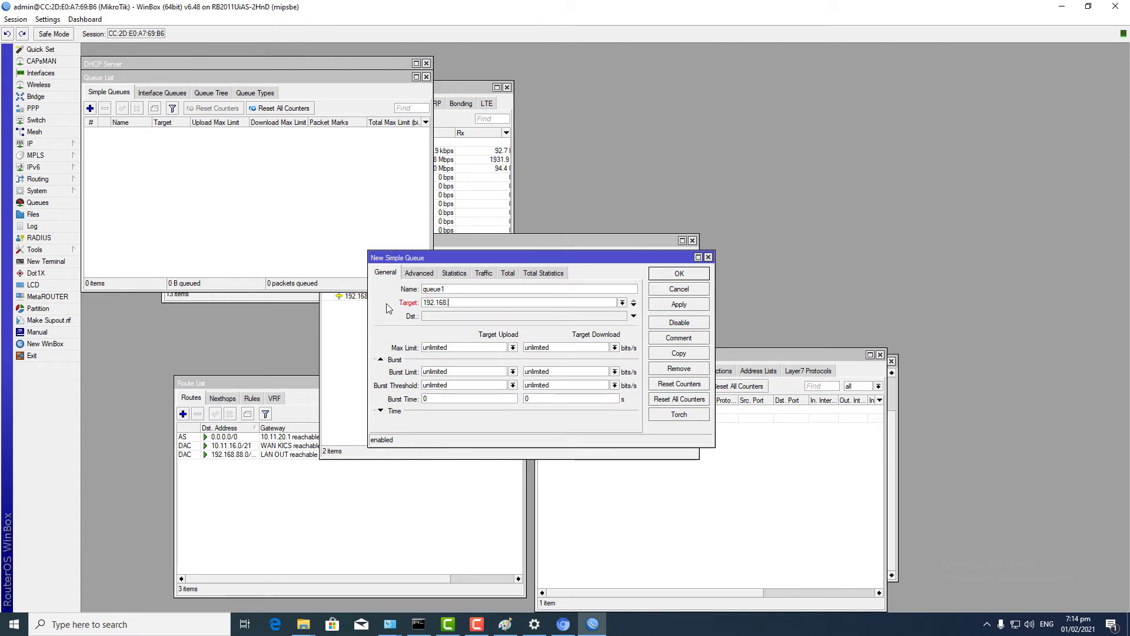
pyautogui.write('88.254/32')
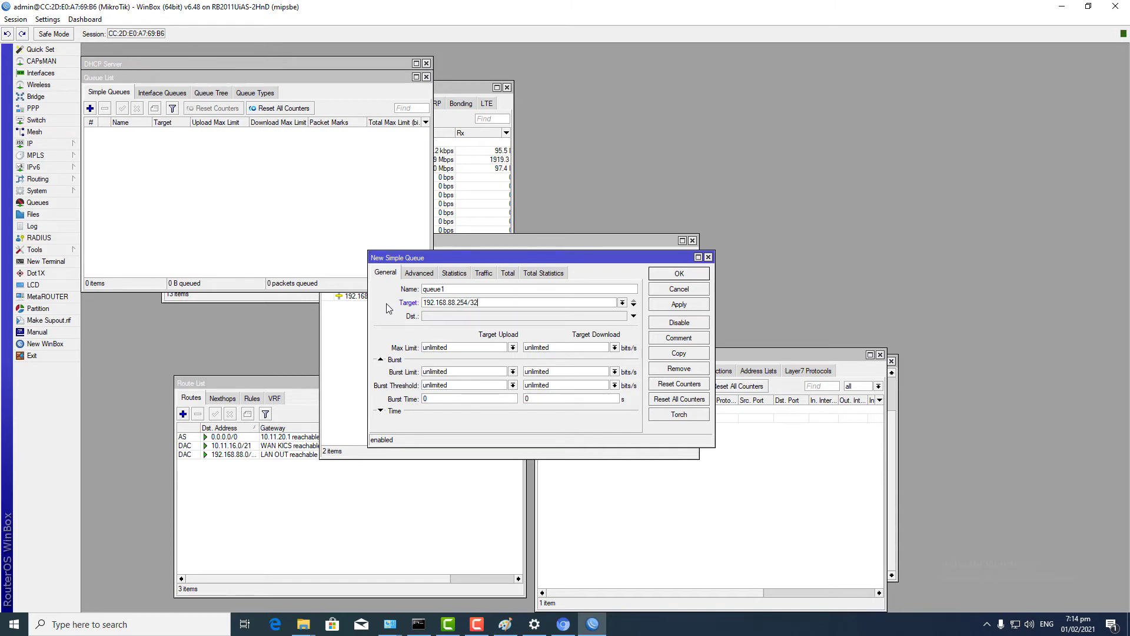
# Step: Set the queue's max limit to 2M for both target upload and target download, and save it
pyautogui.click(513, 347)
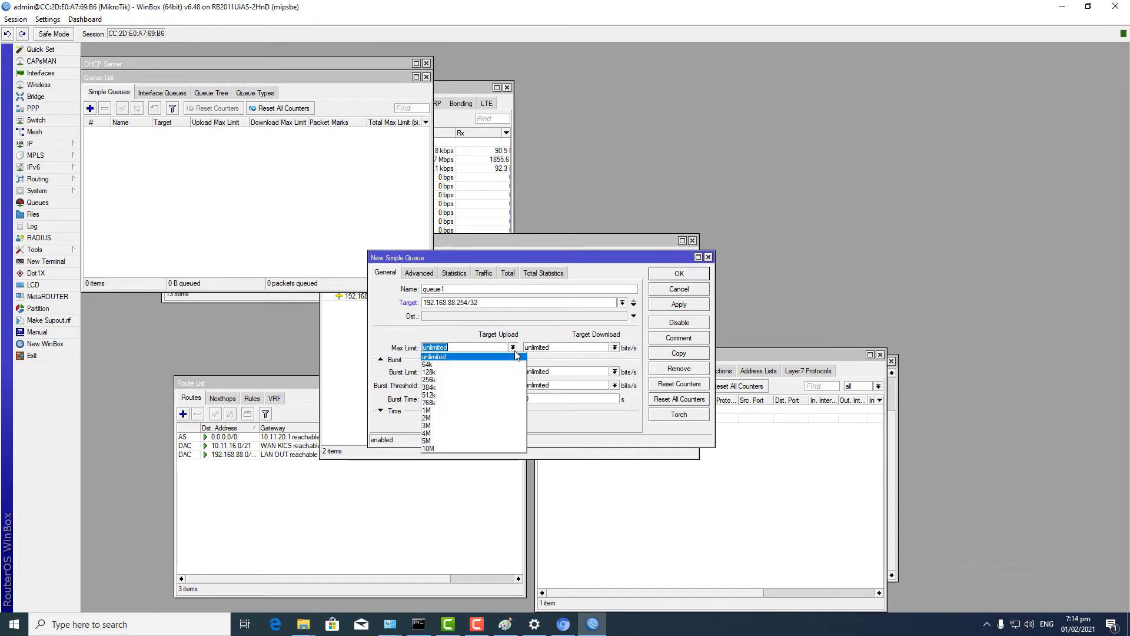
pyautogui.click(481, 418)
pyautogui.click(615, 348)
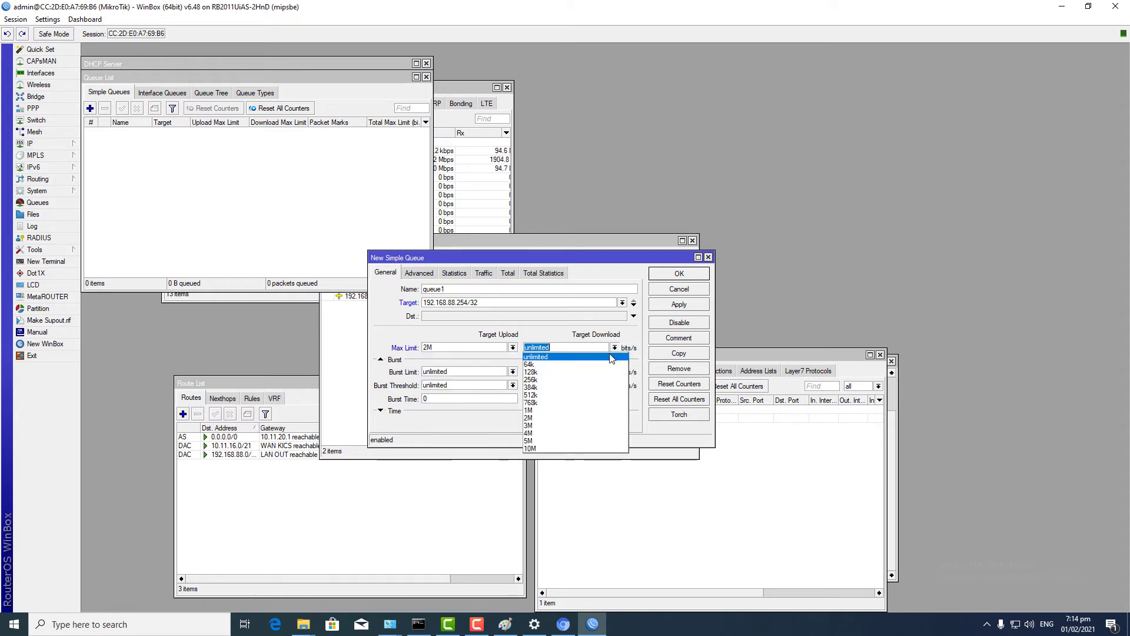
pyautogui.click(572, 417)
pyautogui.click(672, 306)
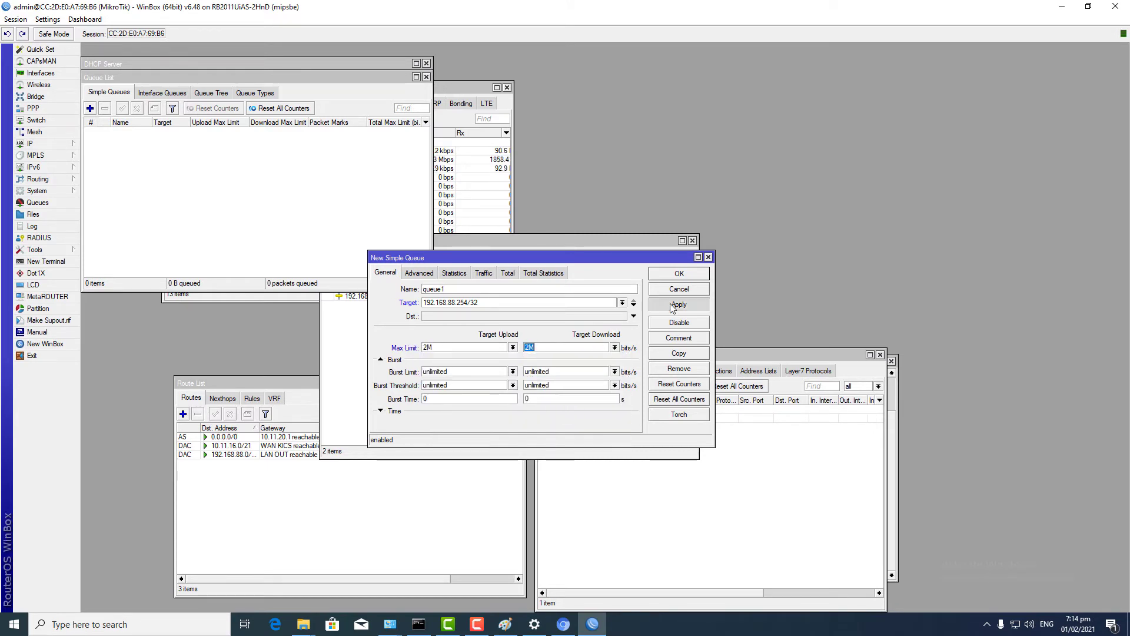
pyautogui.click(682, 275)
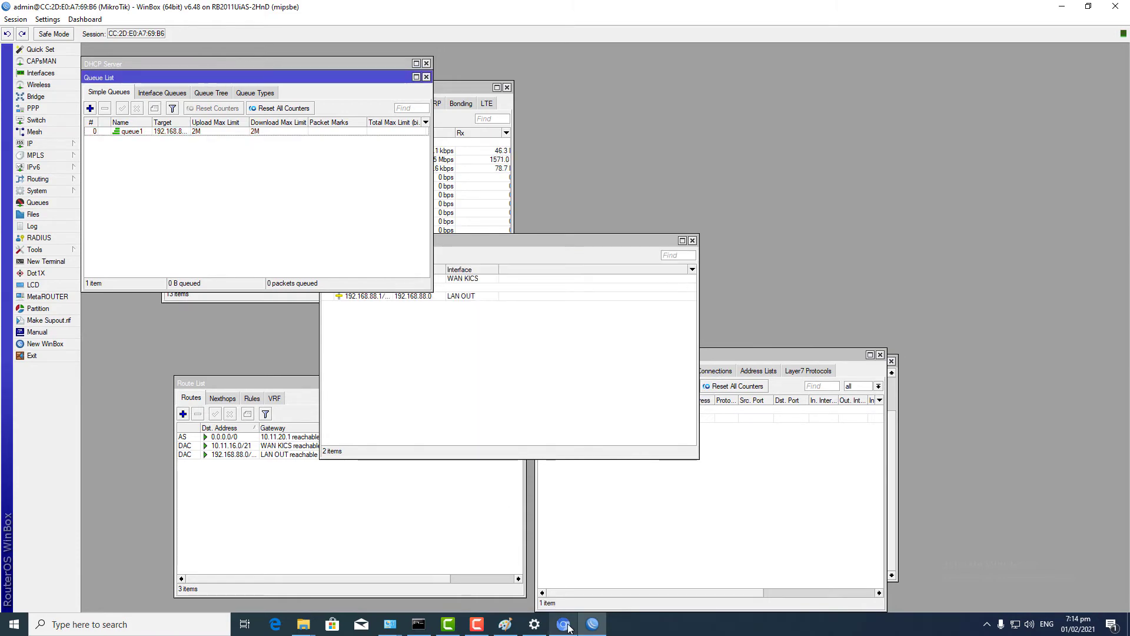
# Step: Switch to Chromium, reload speedtest.net and run a speed test to check the bandwidth limit
pyautogui.click(564, 624)
pyautogui.click(51, 30)
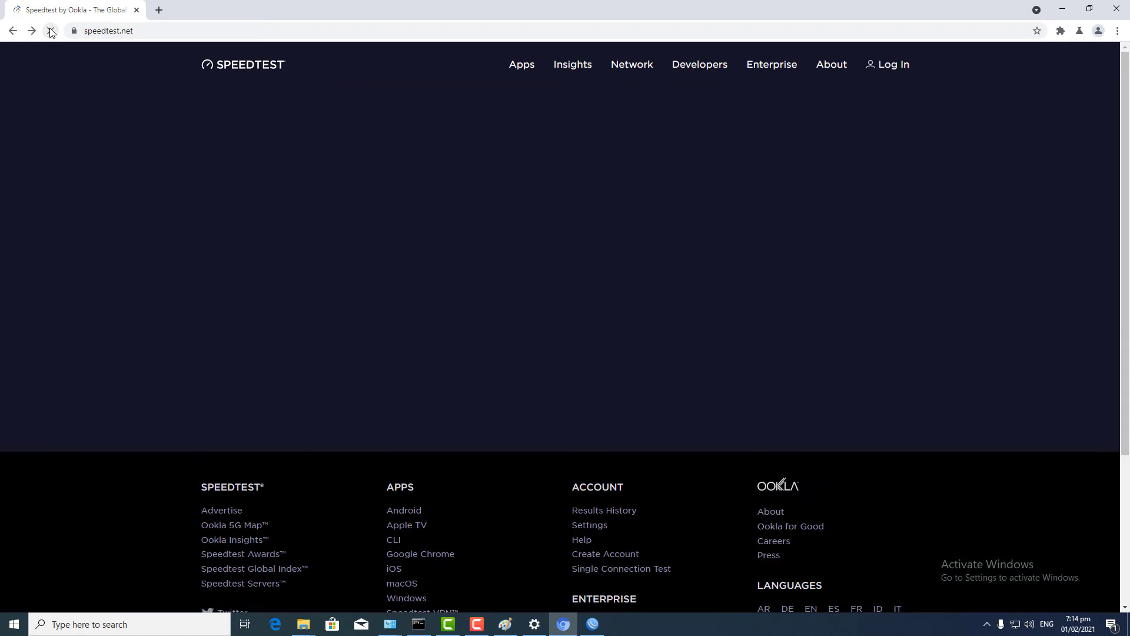
pyautogui.click(586, 626)
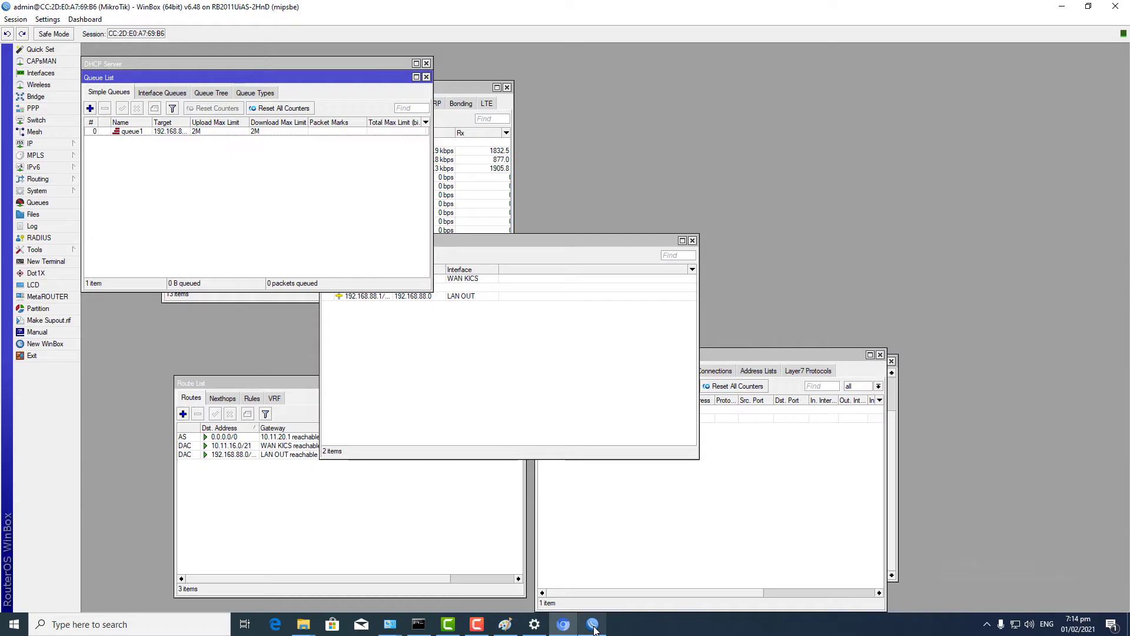
pyautogui.click(587, 623)
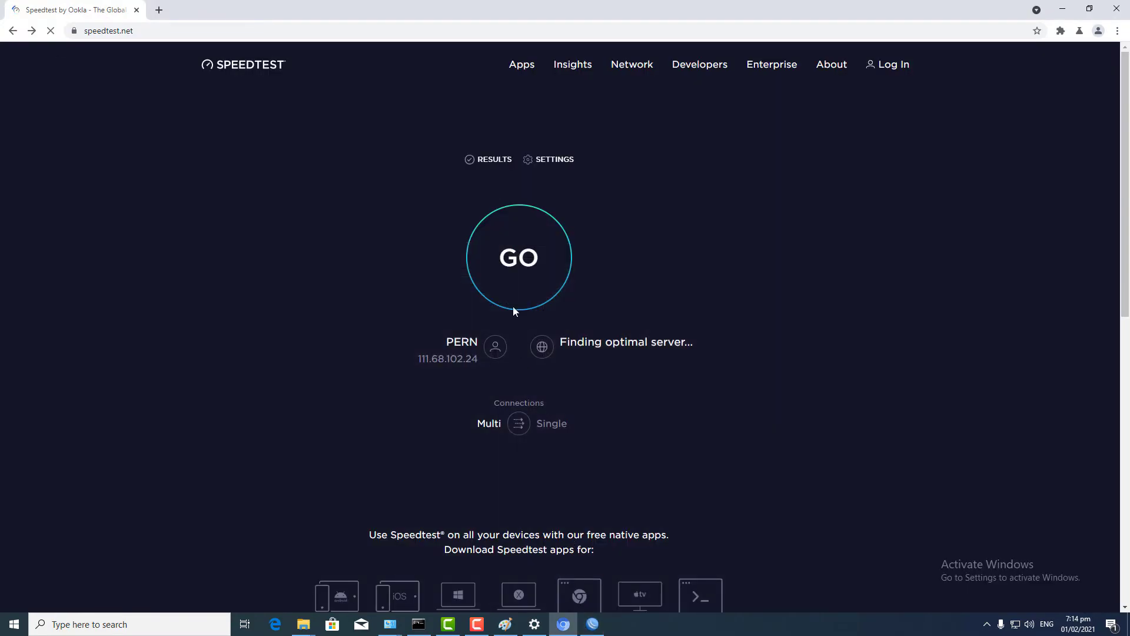
pyautogui.click(507, 291)
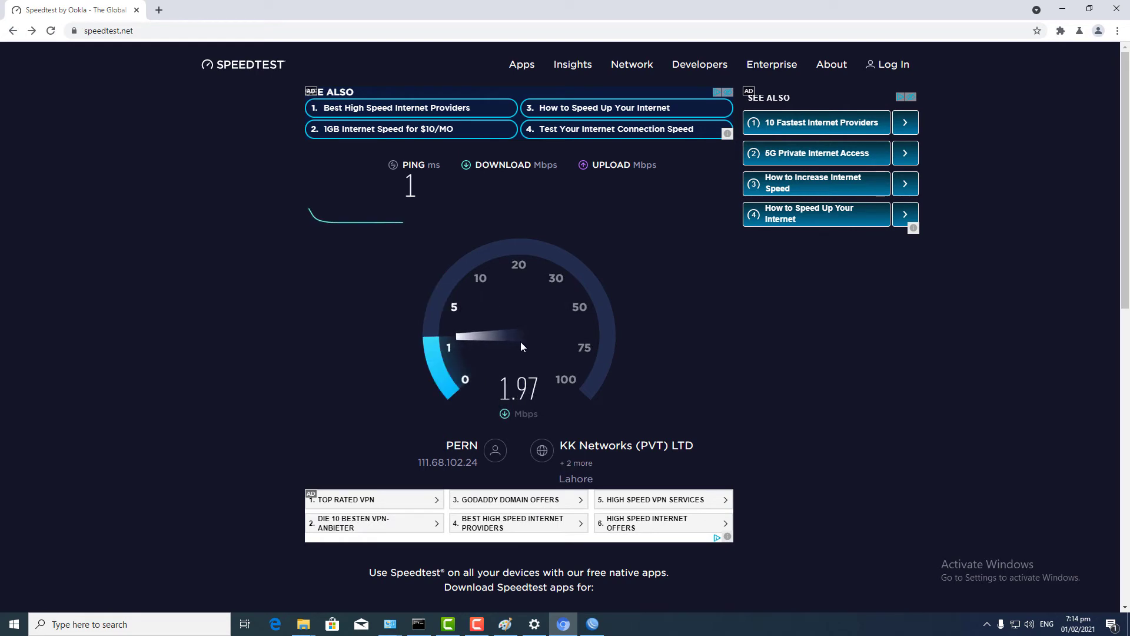
# Step: Check the queue and address lists in WinBox, and rerun the speed test in Chromium
pyautogui.click(593, 624)
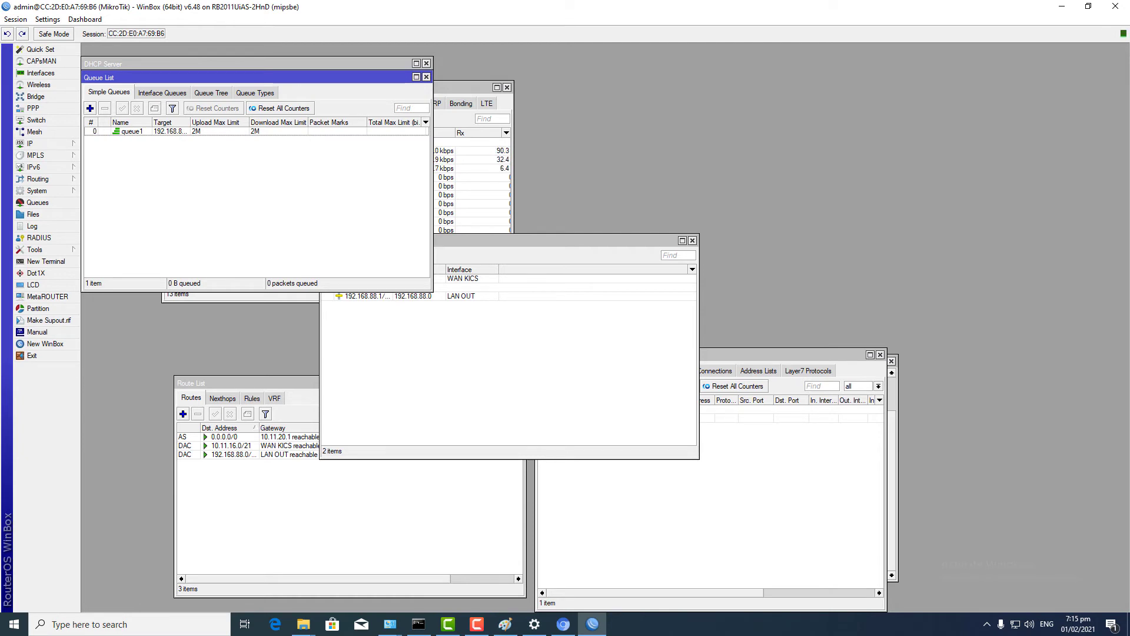
pyautogui.click(446, 317)
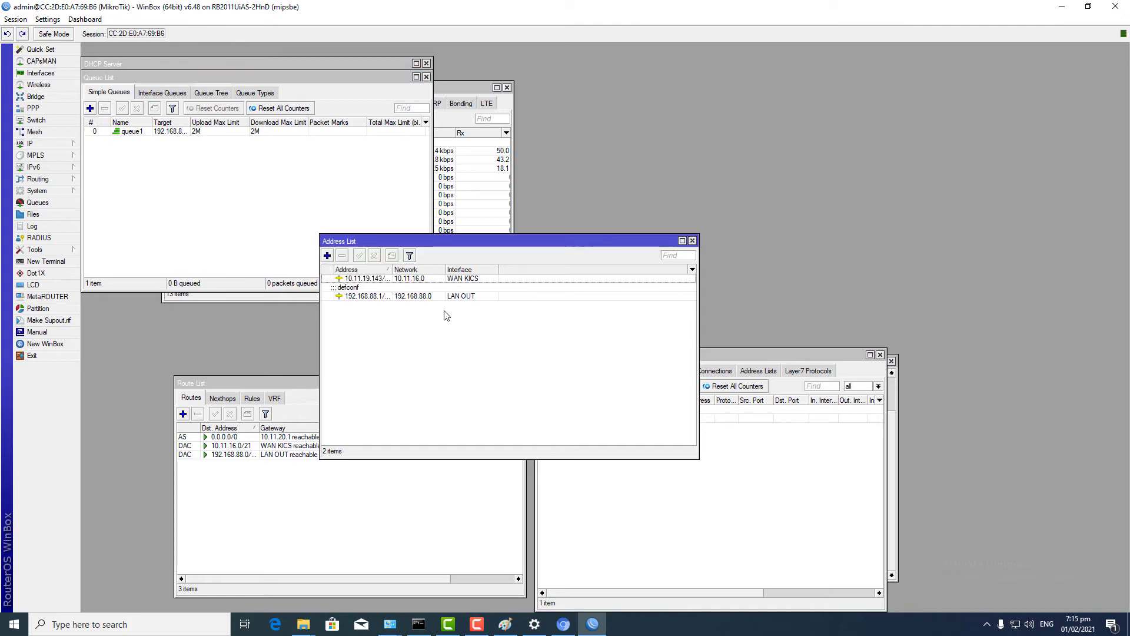
pyautogui.click(564, 624)
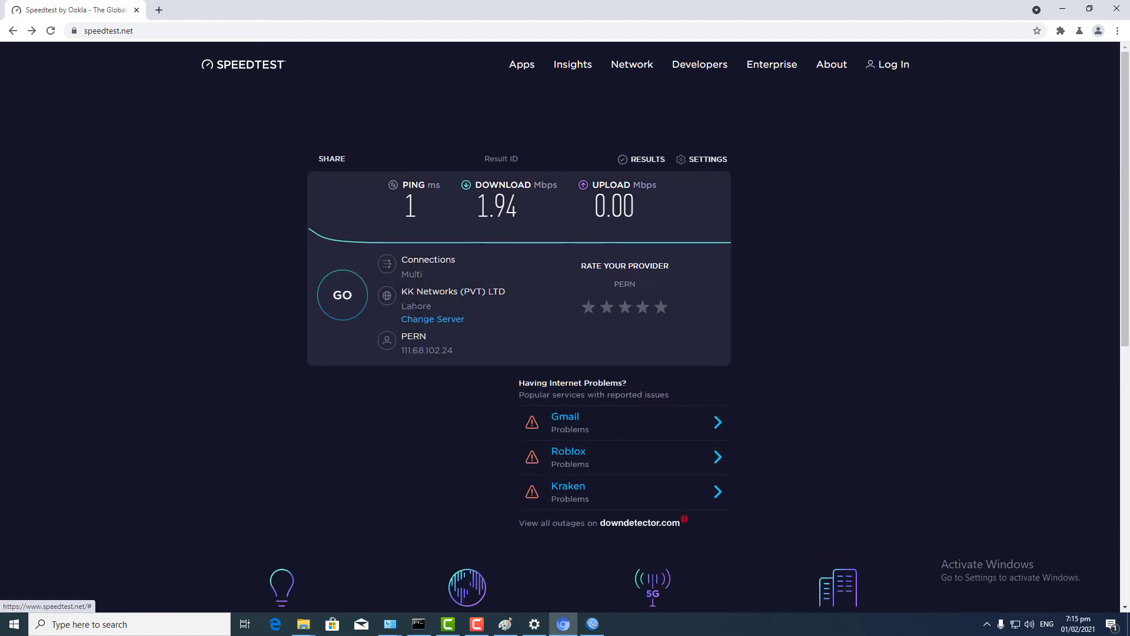
pyautogui.click(343, 290)
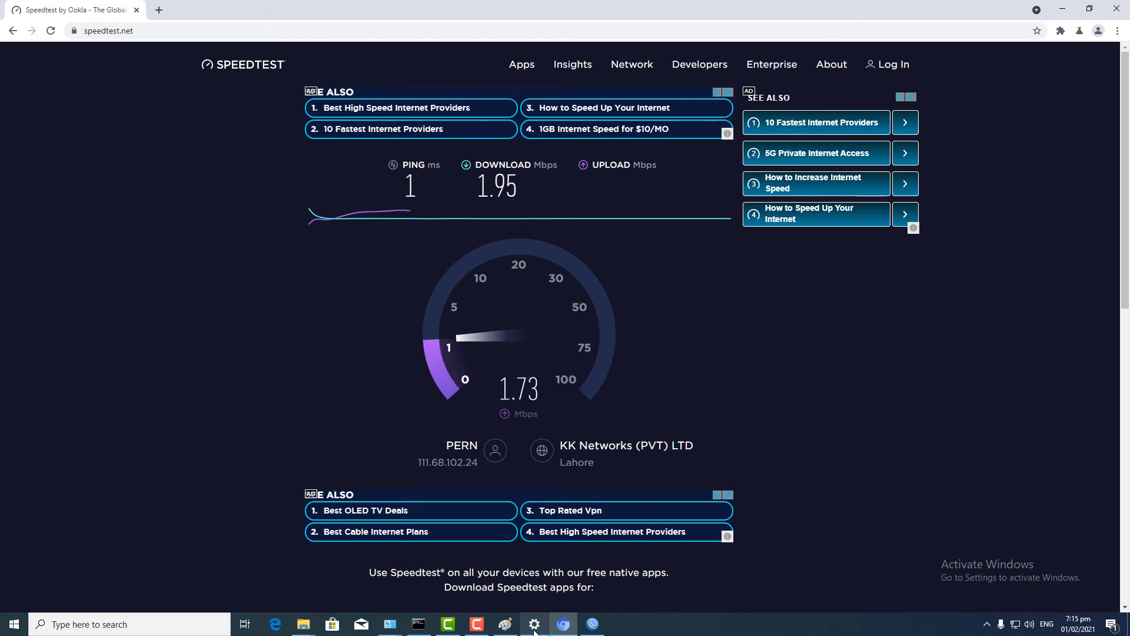
# Step: Return to WinBox, select queue1, and move the Queue List and DHCP Server windows clear of the Interface List
pyautogui.click(592, 624)
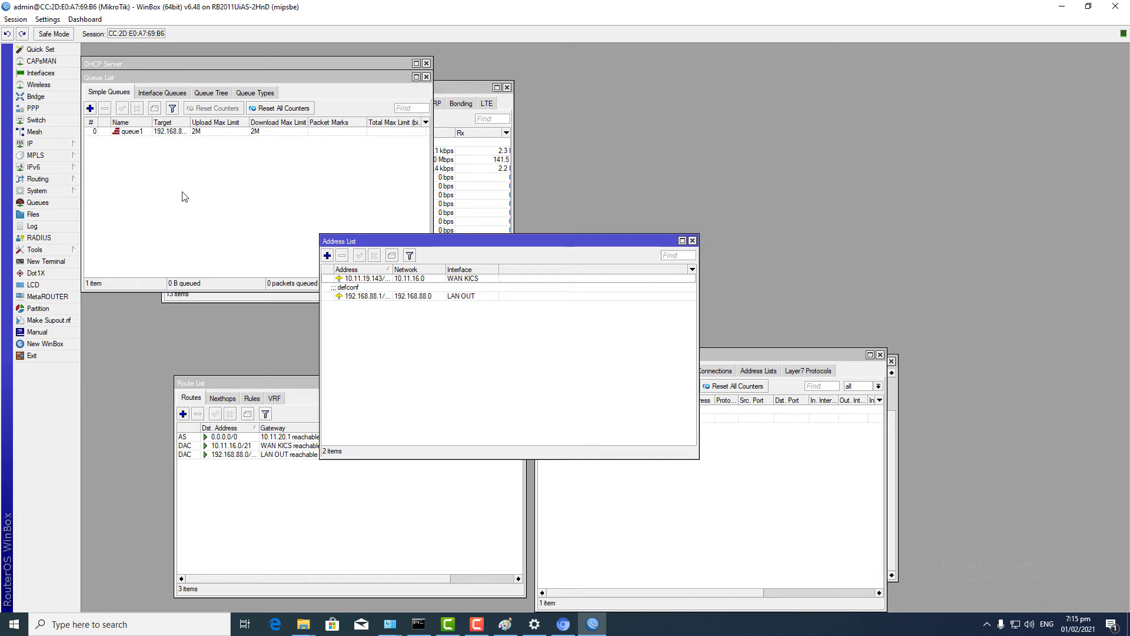
pyautogui.click(188, 177)
pyautogui.click(128, 134)
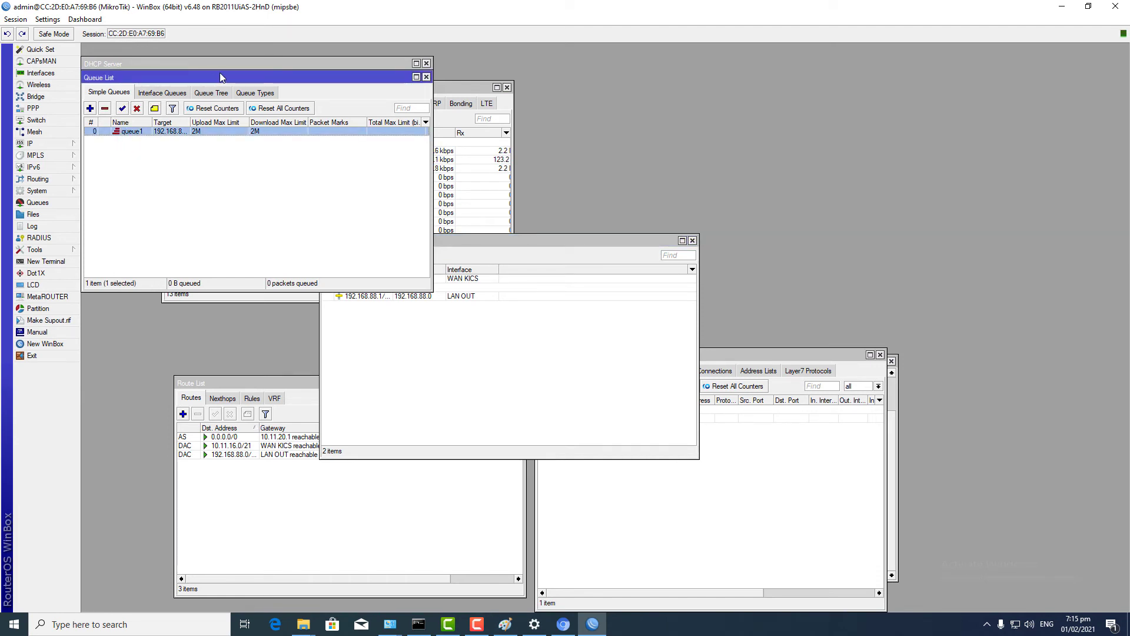
pyautogui.moveTo(220, 77); pyautogui.dragTo(263, 156)
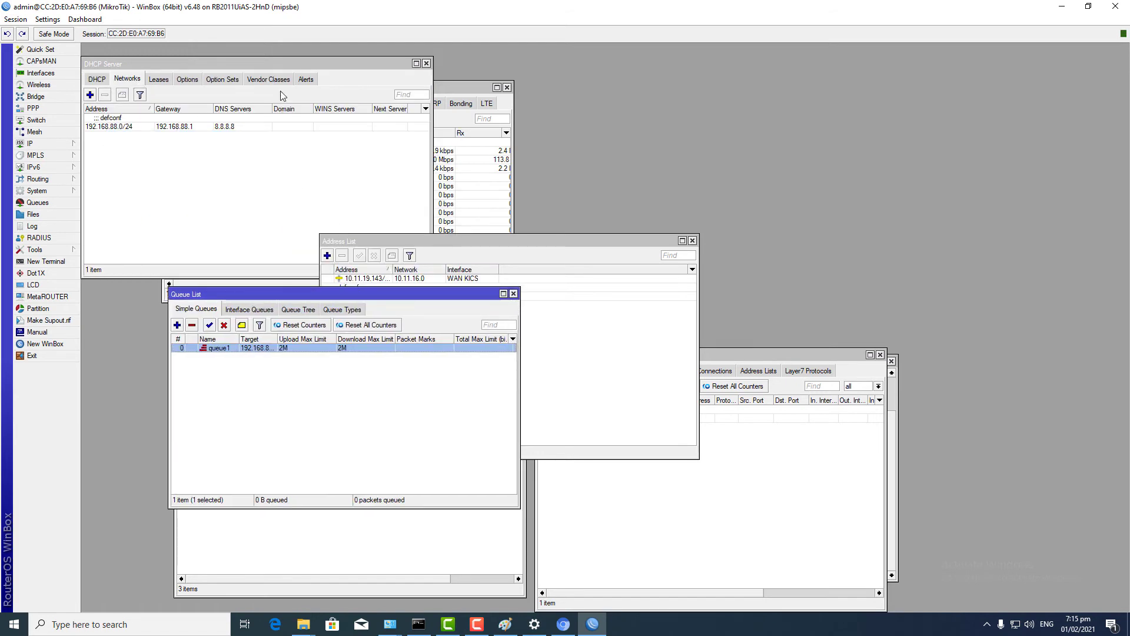
pyautogui.moveTo(283, 64); pyautogui.dragTo(293, 266)
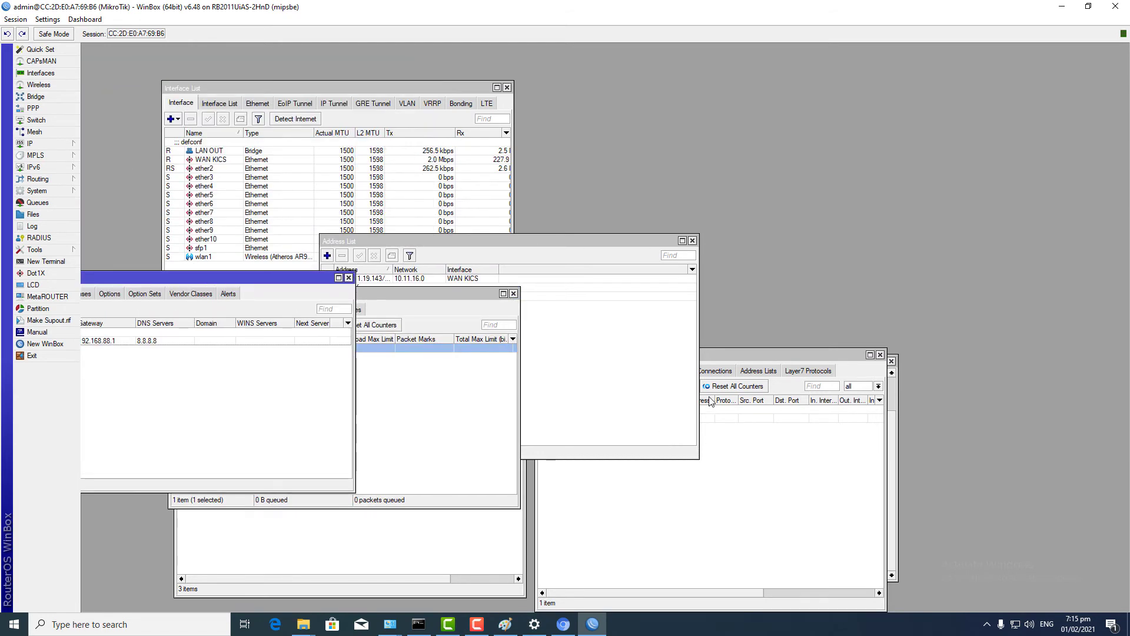
# Step: Close every open window except Interface List and Firewall, and move the Firewall window up beside the Interface List
pyautogui.click(693, 240)
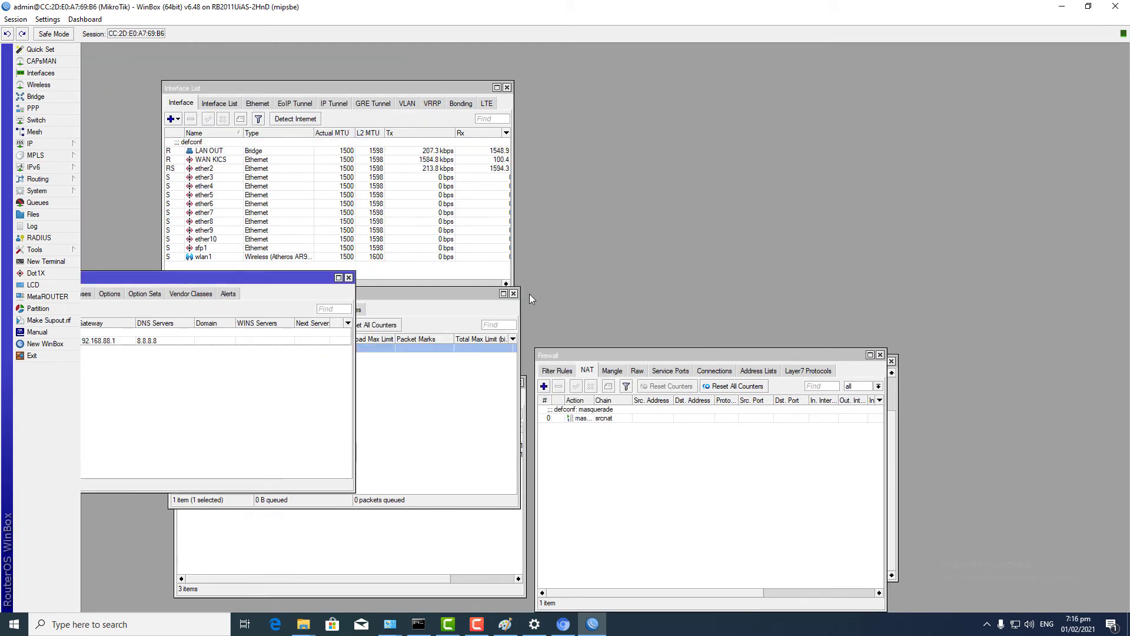
pyautogui.click(514, 293)
pyautogui.click(519, 382)
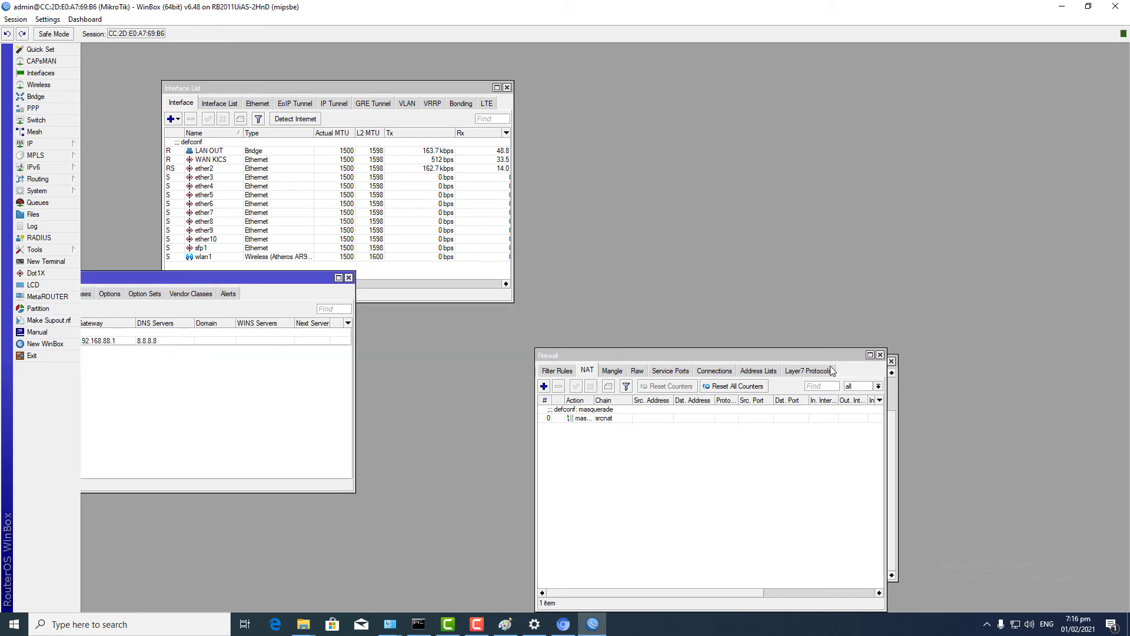
pyautogui.click(349, 277)
pyautogui.moveTo(765, 355); pyautogui.dragTo(778, 184)
pyautogui.click(841, 375)
pyautogui.click(891, 361)
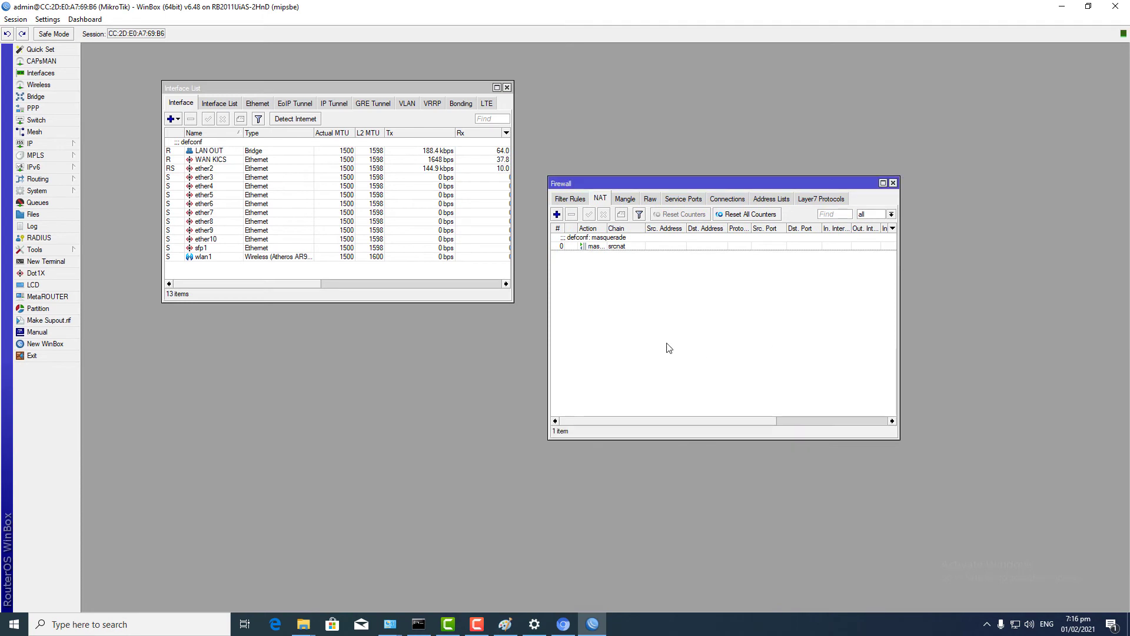
# Step: Check the general settings of the default masquerade NAT rule, and disable the rule
pyautogui.doubleClick(603, 239)
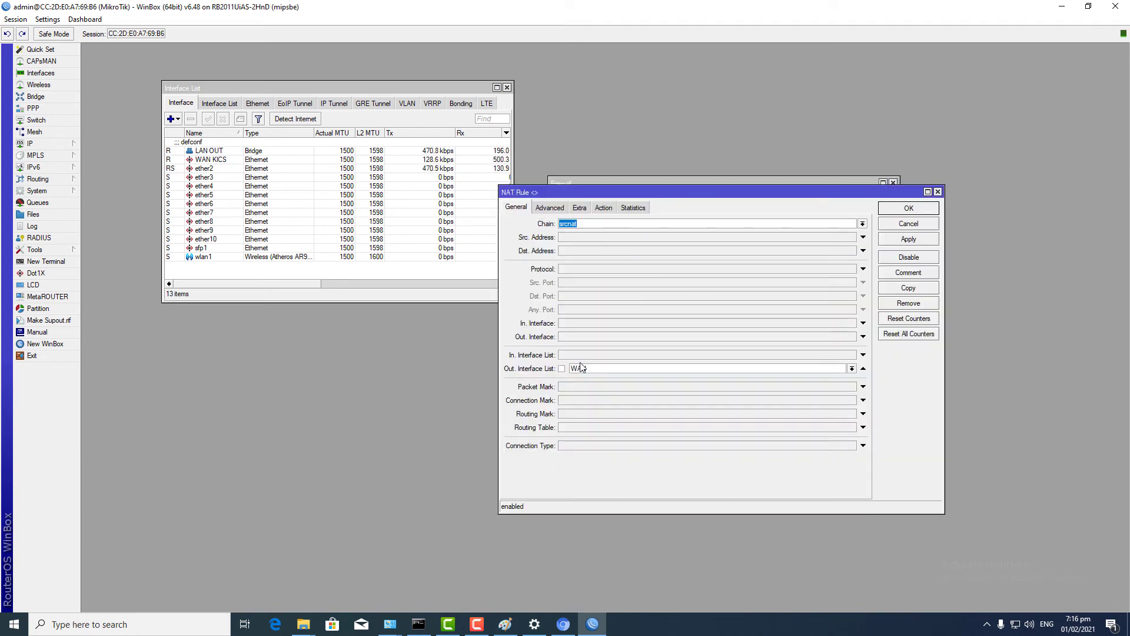
pyautogui.click(912, 225)
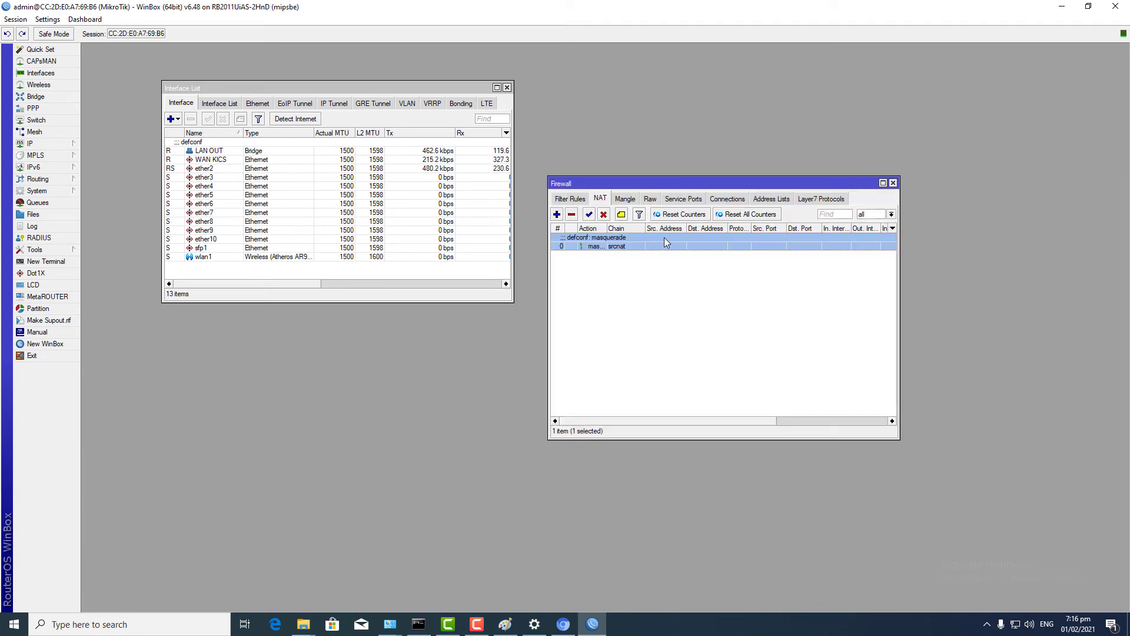
pyautogui.click(604, 214)
# Step: Switch to Chromium and load the "spee test" search in a new tab to test internet access
pyautogui.click(564, 625)
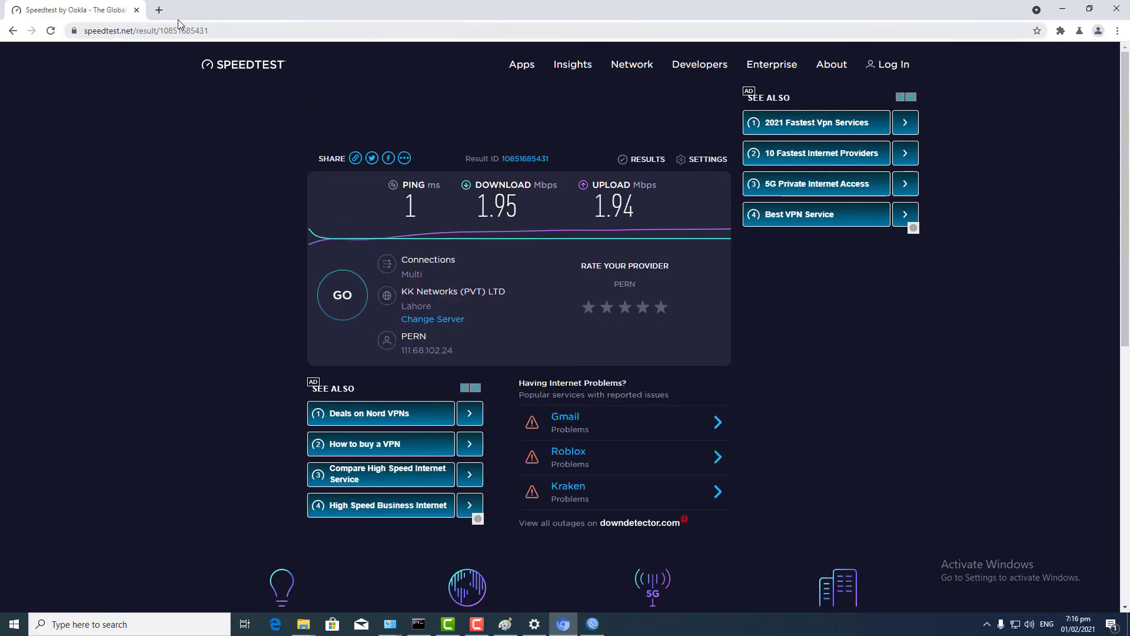
pyautogui.hotkey('ctrl', 't')
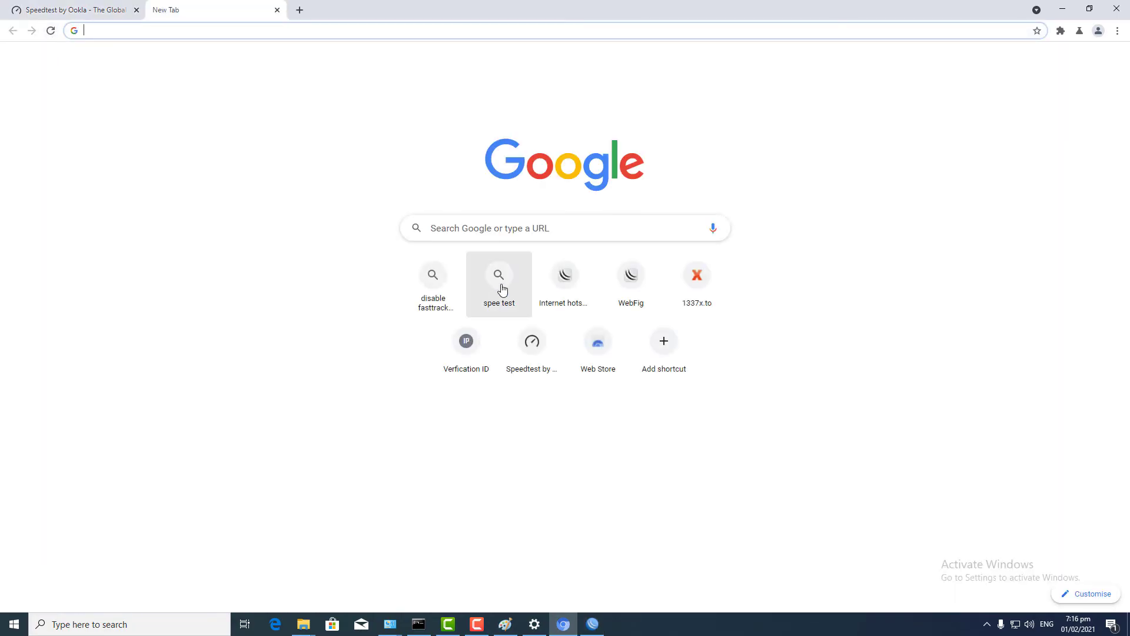
pyautogui.click(500, 289)
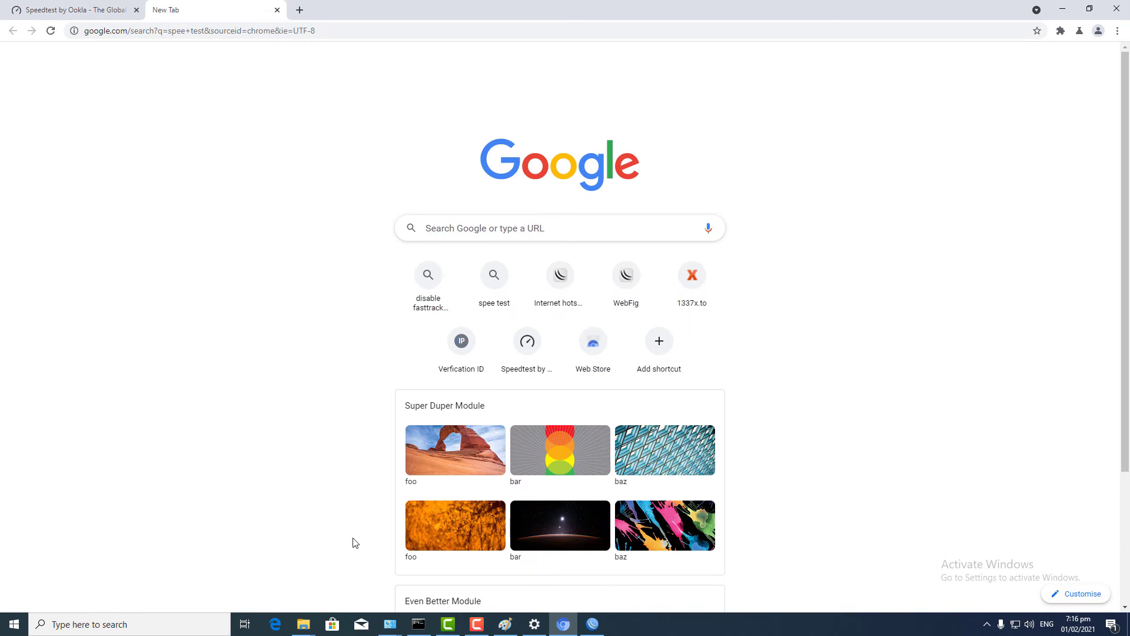
# Step: Return to WinBox, add a srcnat NAT rule with action masquerade, and move it above the default rule
pyautogui.moveTo(592, 624)
pyautogui.click(588, 572)
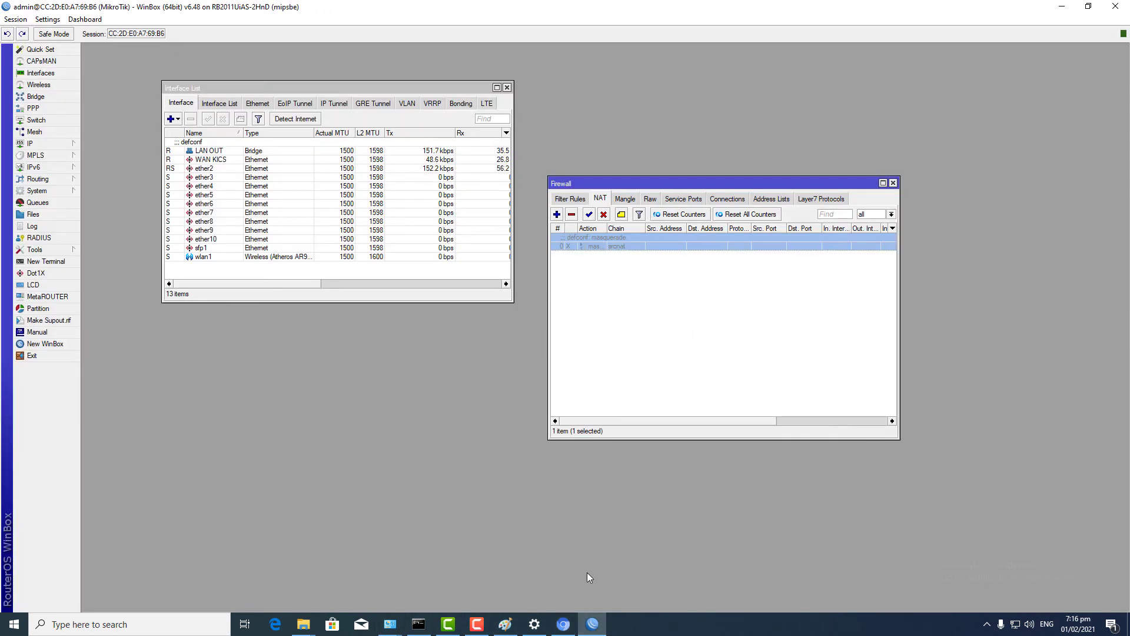
pyautogui.click(556, 215)
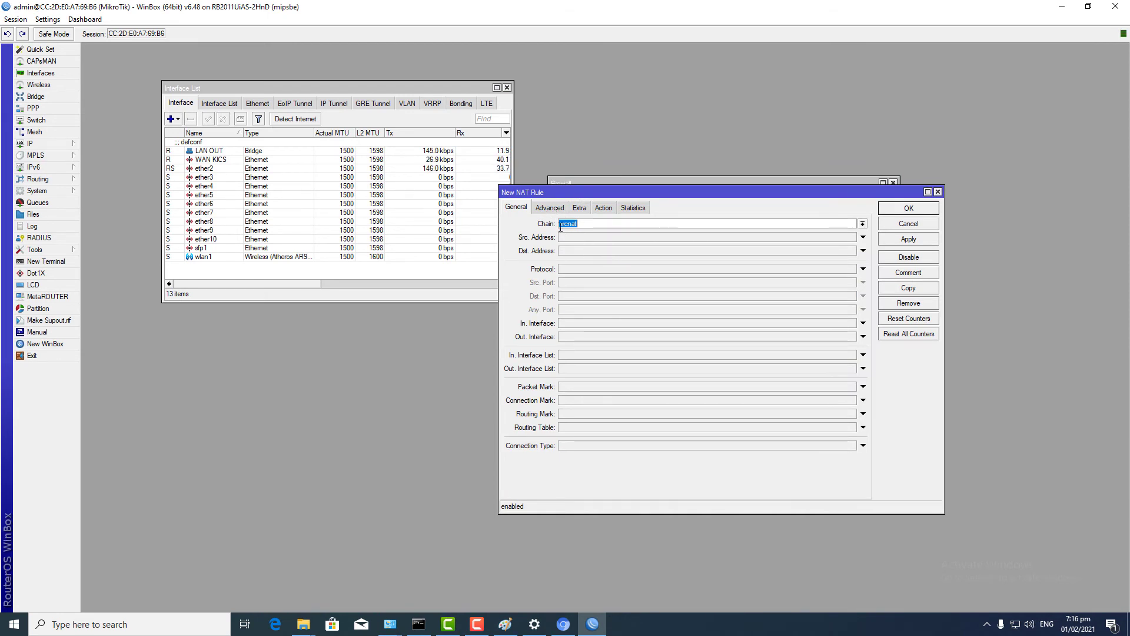
pyautogui.click(641, 209)
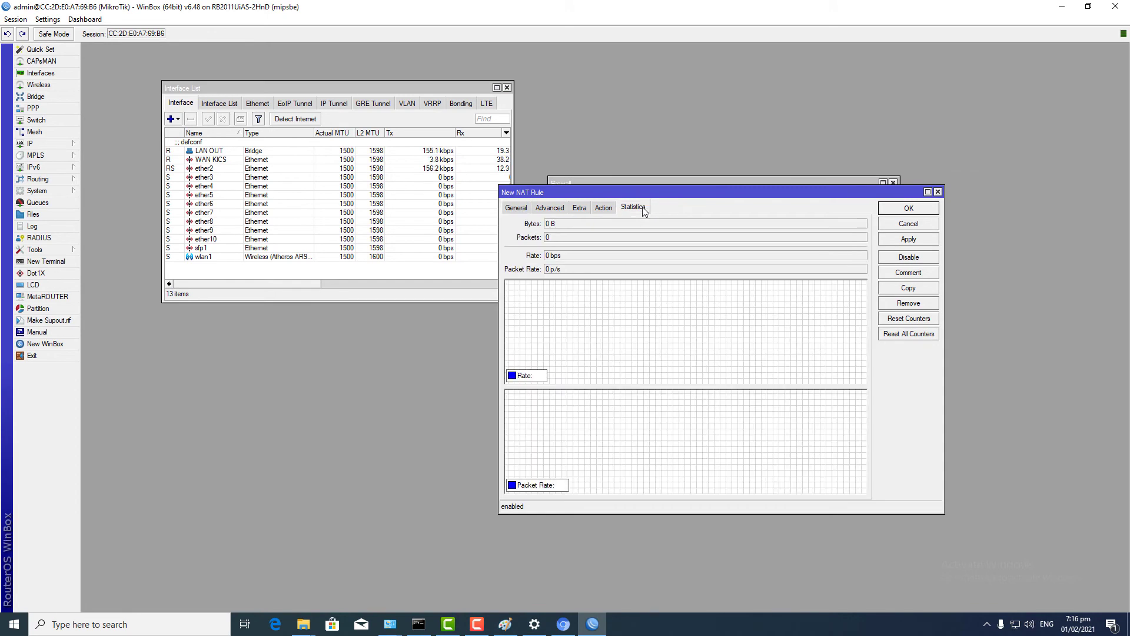
pyautogui.click(596, 209)
pyautogui.click(596, 224)
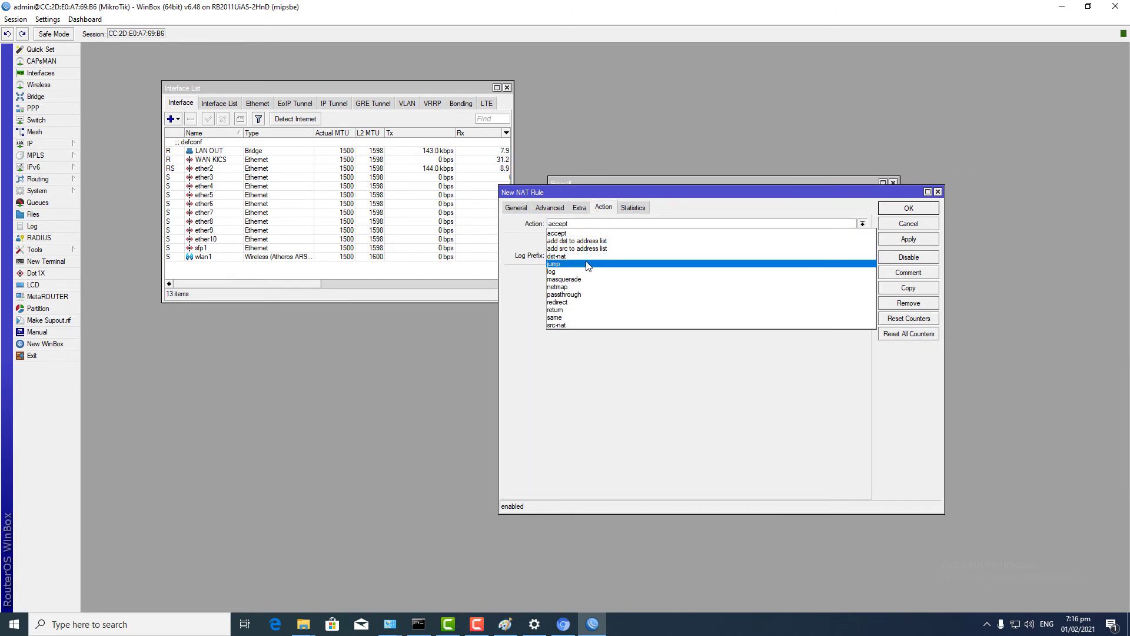
pyautogui.click(580, 280)
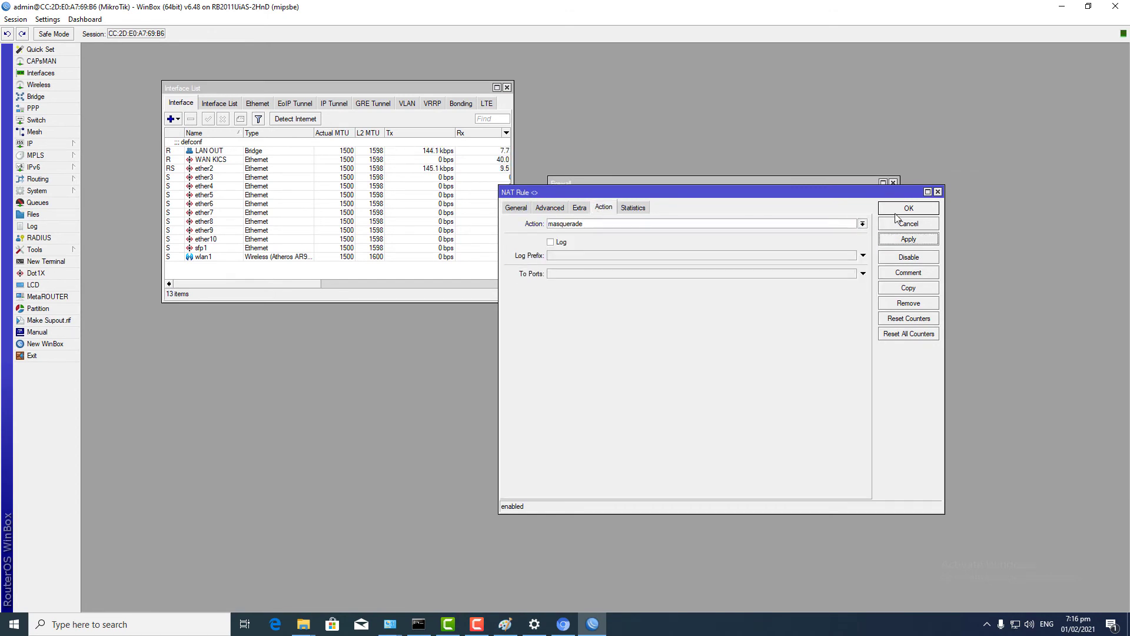
pyautogui.click(909, 209)
pyautogui.moveTo(642, 259); pyautogui.dragTo(642, 240)
# Step: Switch to Chromium, reload the search results, open Speedtest by Ookla and start a speed test
pyautogui.click(564, 626)
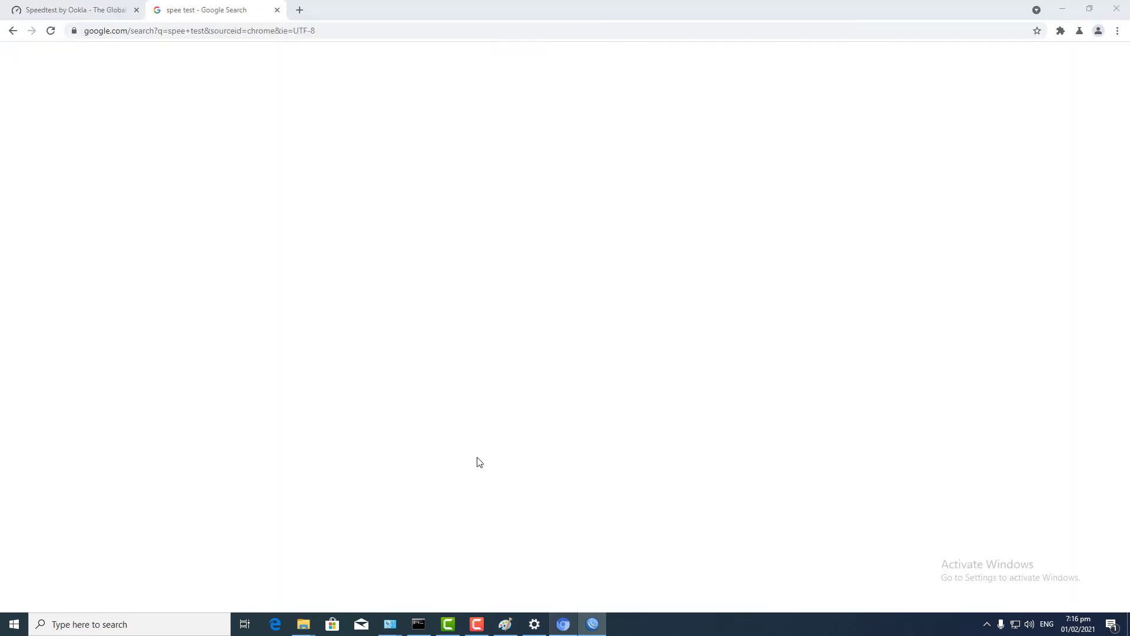
pyautogui.click(50, 31)
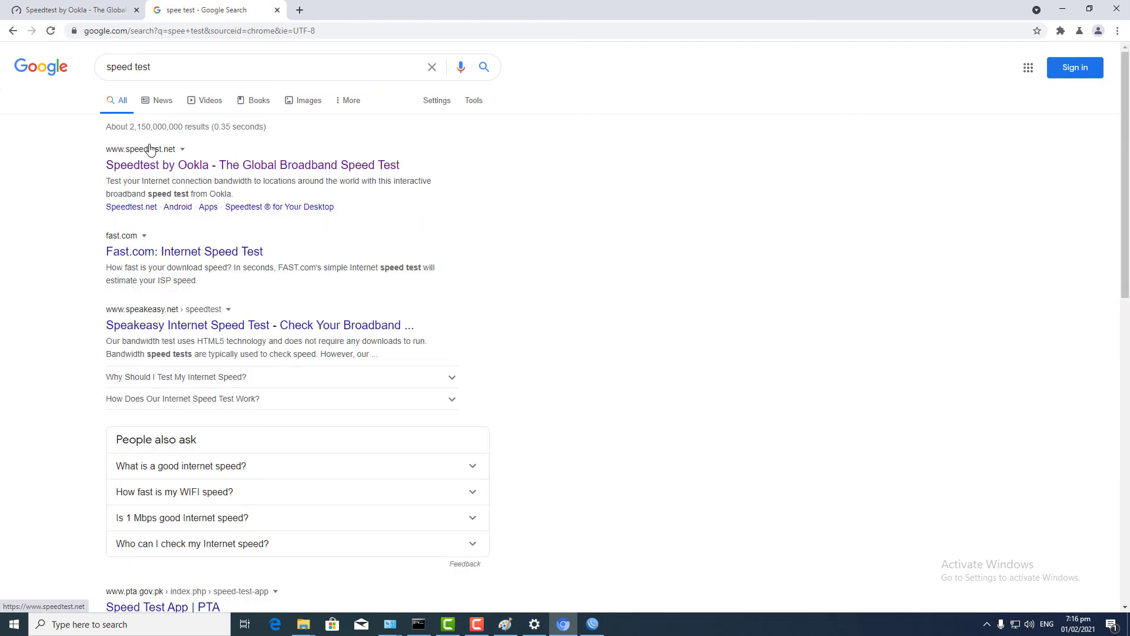
pyautogui.click(155, 166)
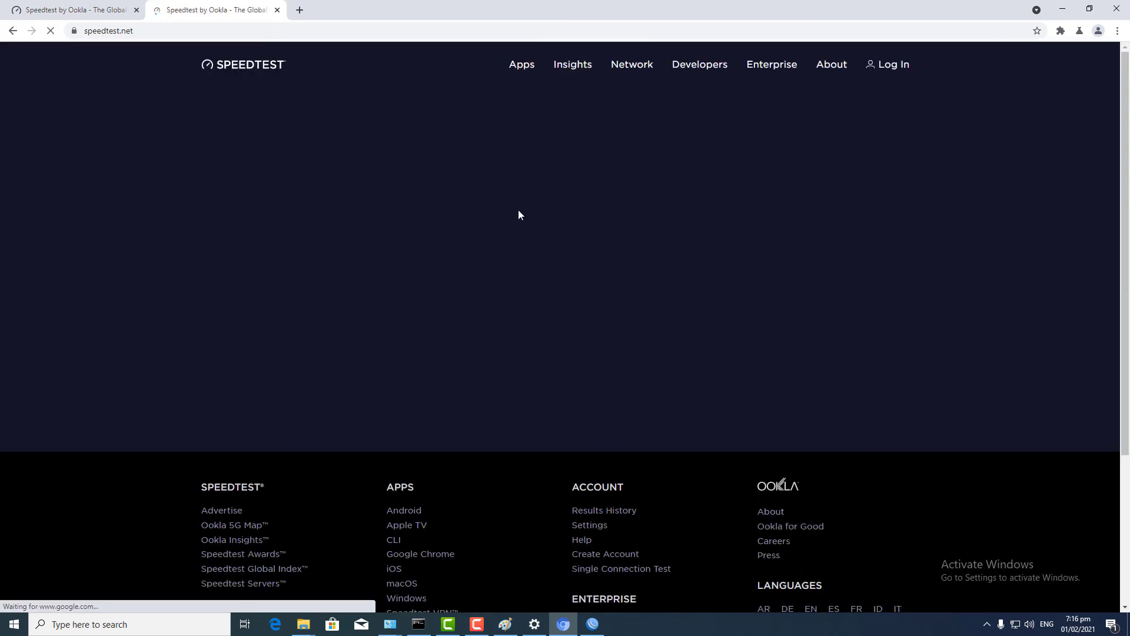
pyautogui.click(484, 259)
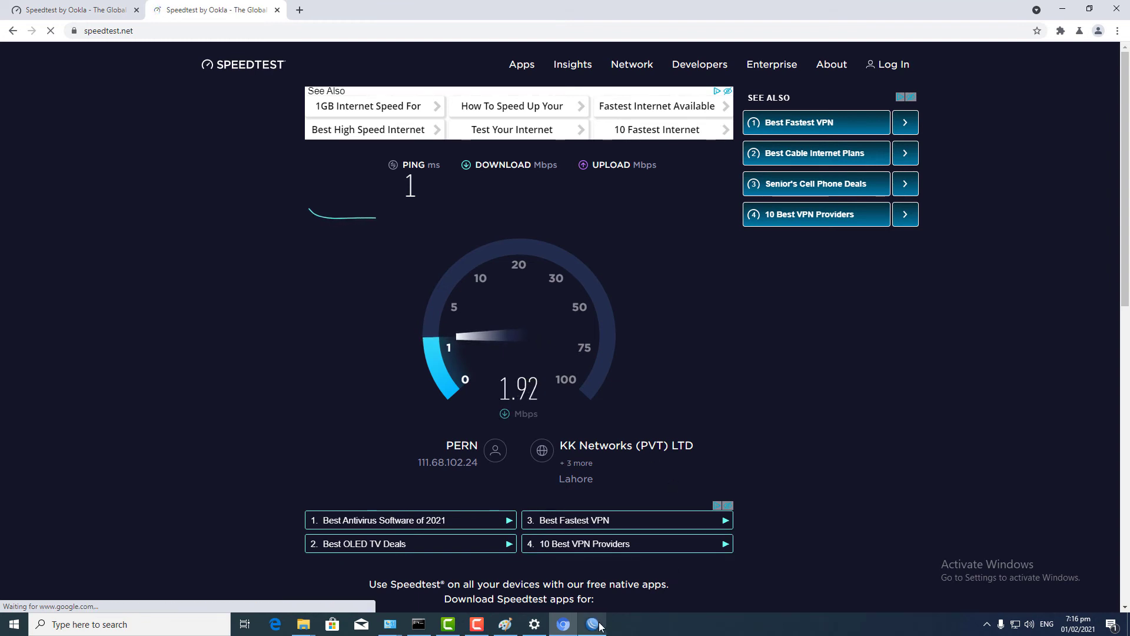
# Step: Switch to WinBox and disable the new masquerade rule at the head of the NAT list
pyautogui.moveTo(598, 626)
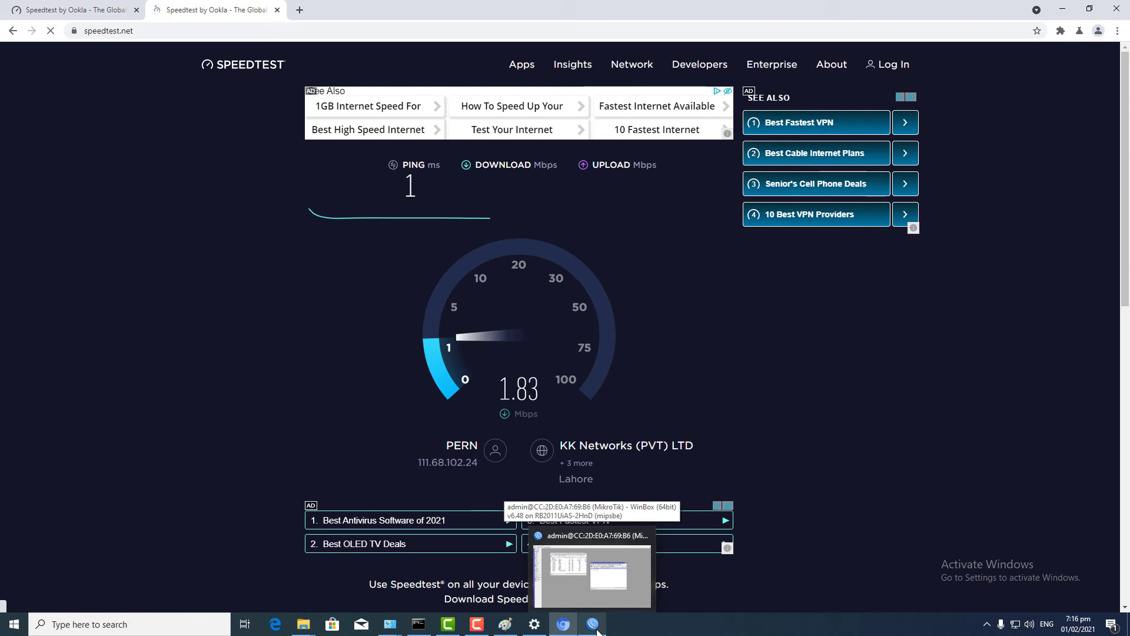
pyautogui.click(597, 629)
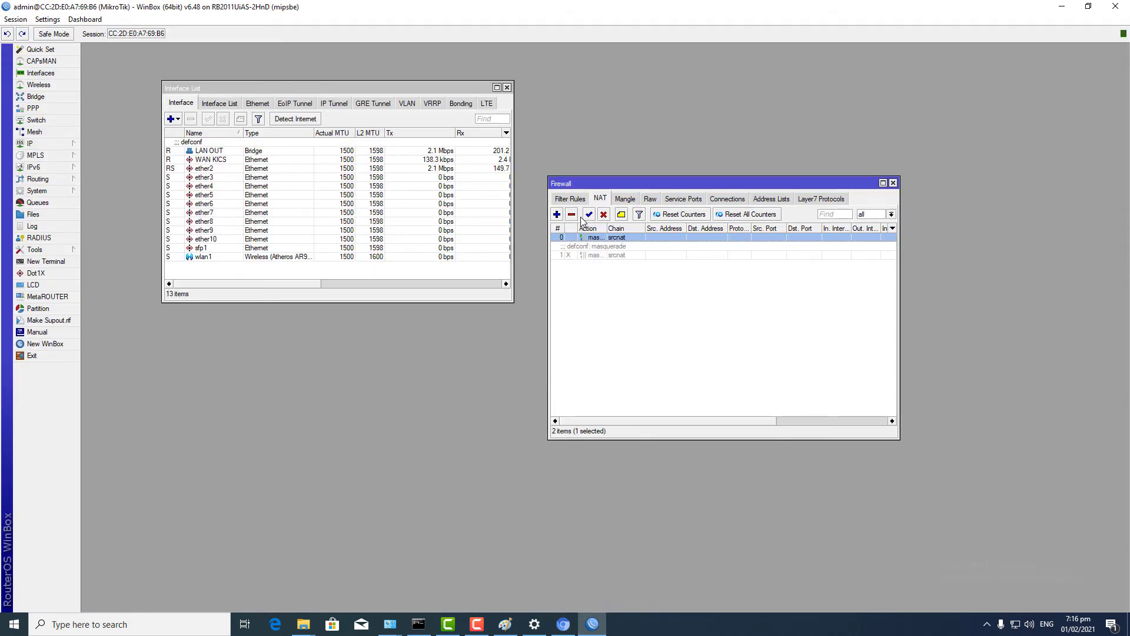
# Step: Switch to Chromium, reload speedtest.net and open the Verfication ID and Web Store shortcuts in new tabs to test internet access
pyautogui.click(564, 624)
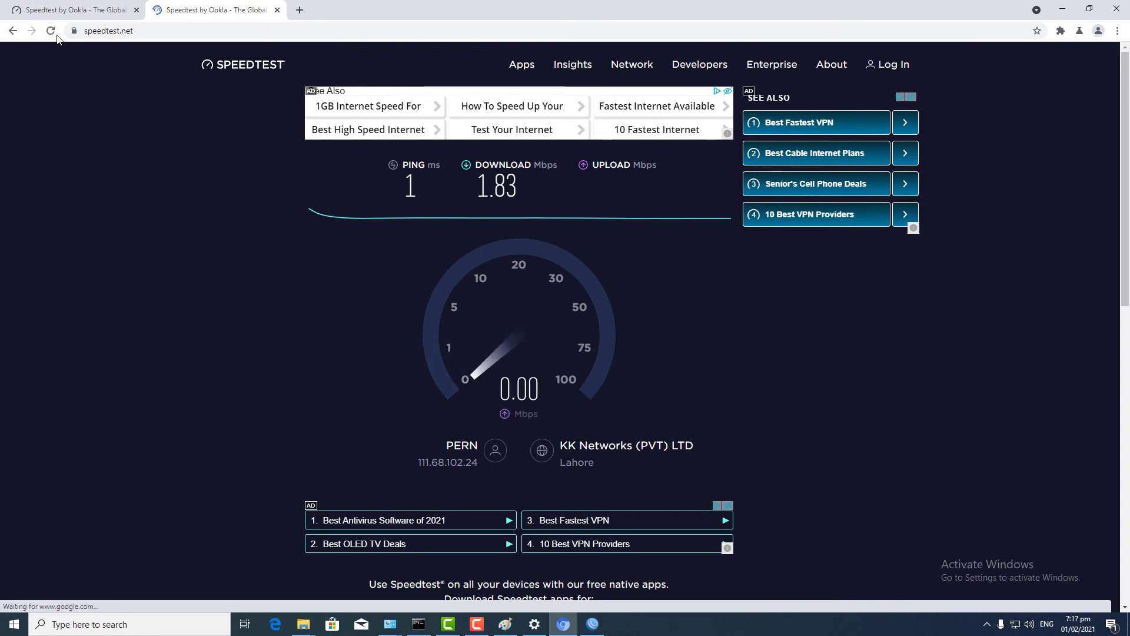
pyautogui.click(300, 10)
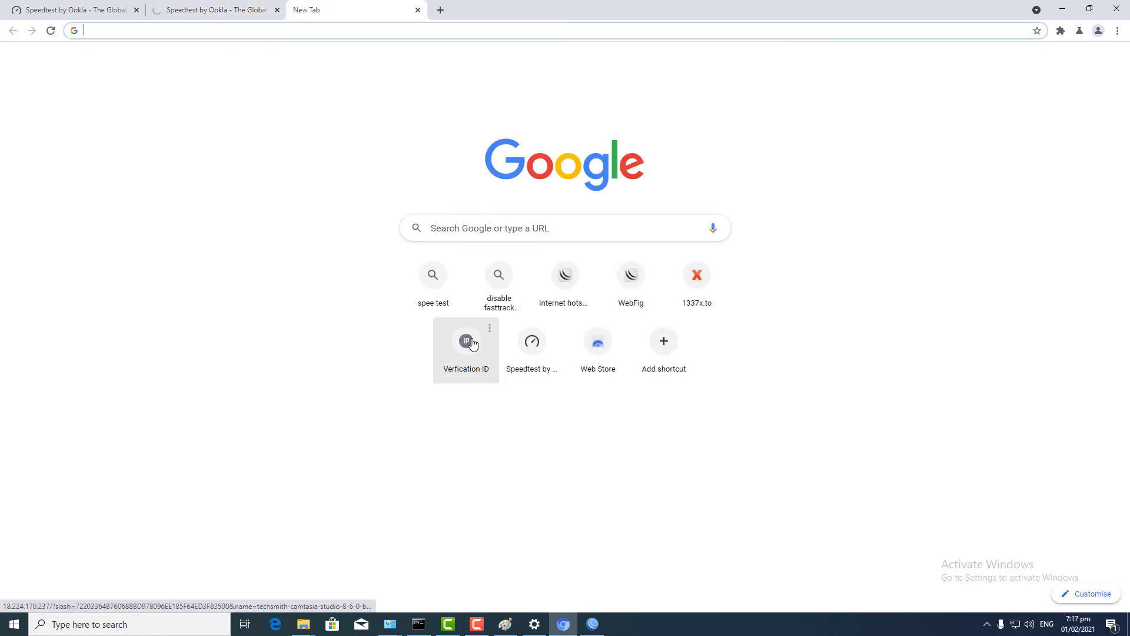
pyautogui.click(468, 341)
pyautogui.click(195, 10)
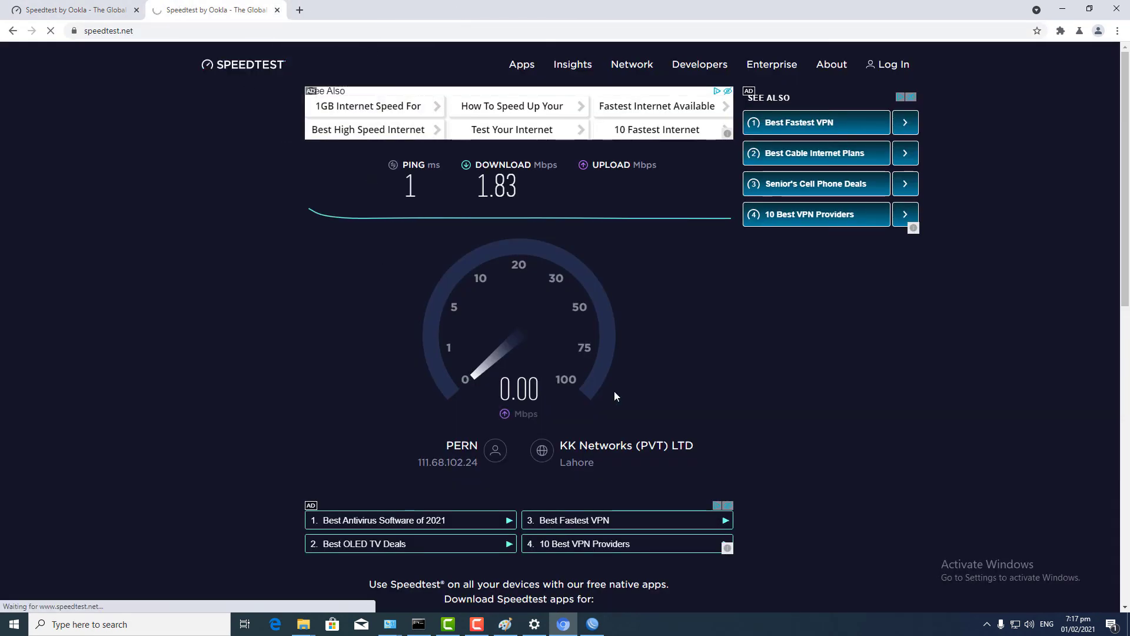
pyautogui.click(300, 10)
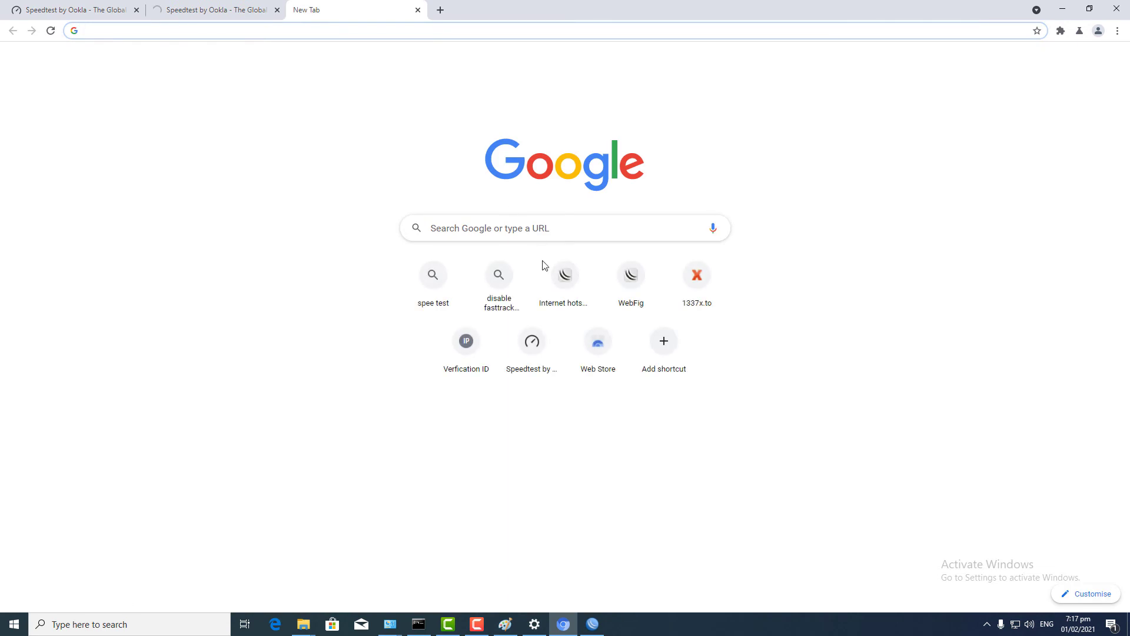
pyautogui.click(612, 354)
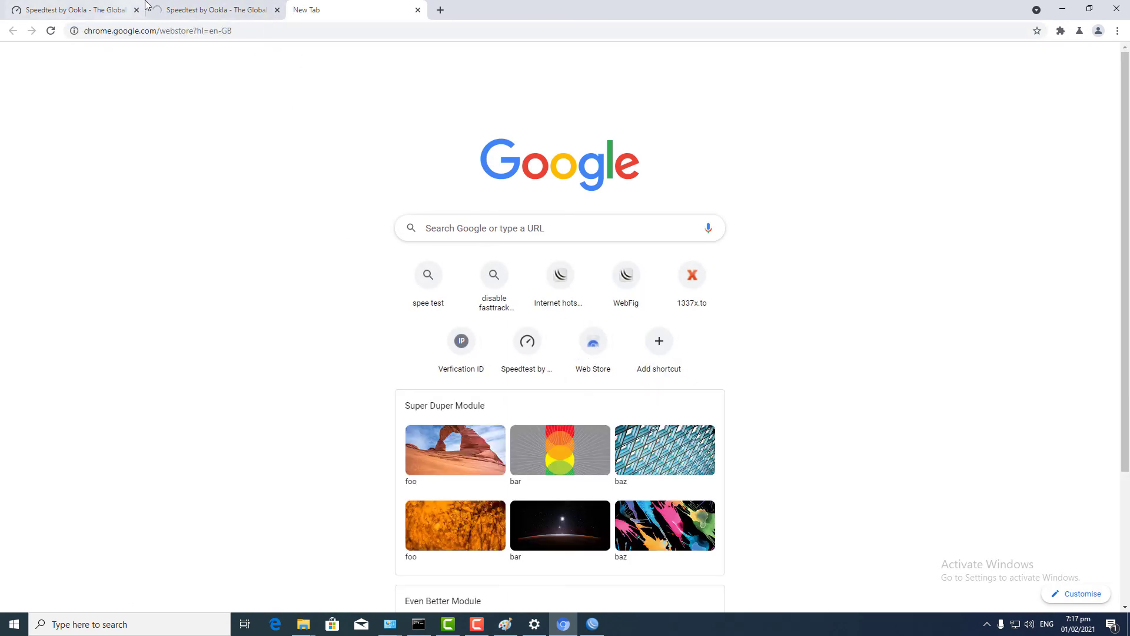
pyautogui.click(230, 9)
# Step: Return to WinBox and start a new srcnat NAT rule with source address 192.168.88.254
pyautogui.click(593, 624)
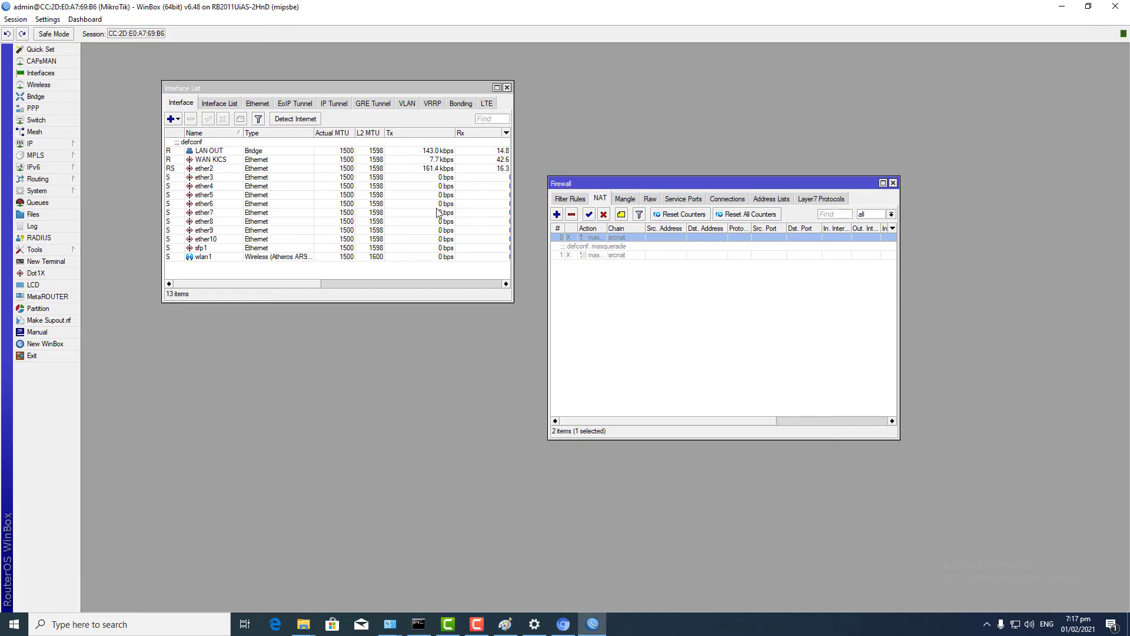
pyautogui.click(557, 215)
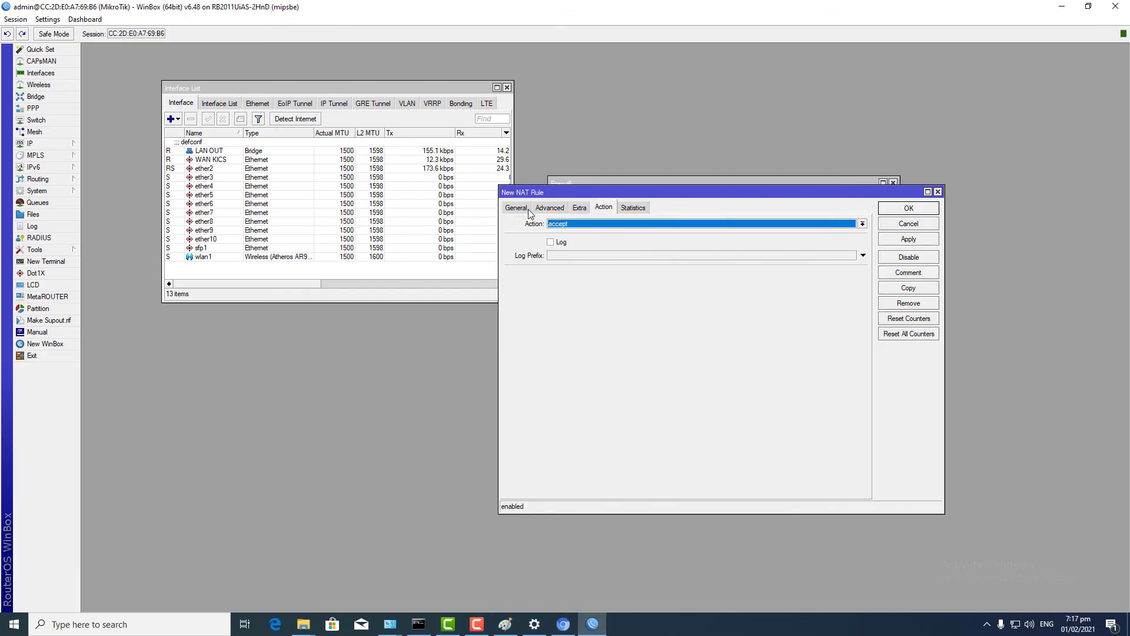
pyautogui.click(516, 207)
pyautogui.click(588, 238)
pyautogui.write('1')
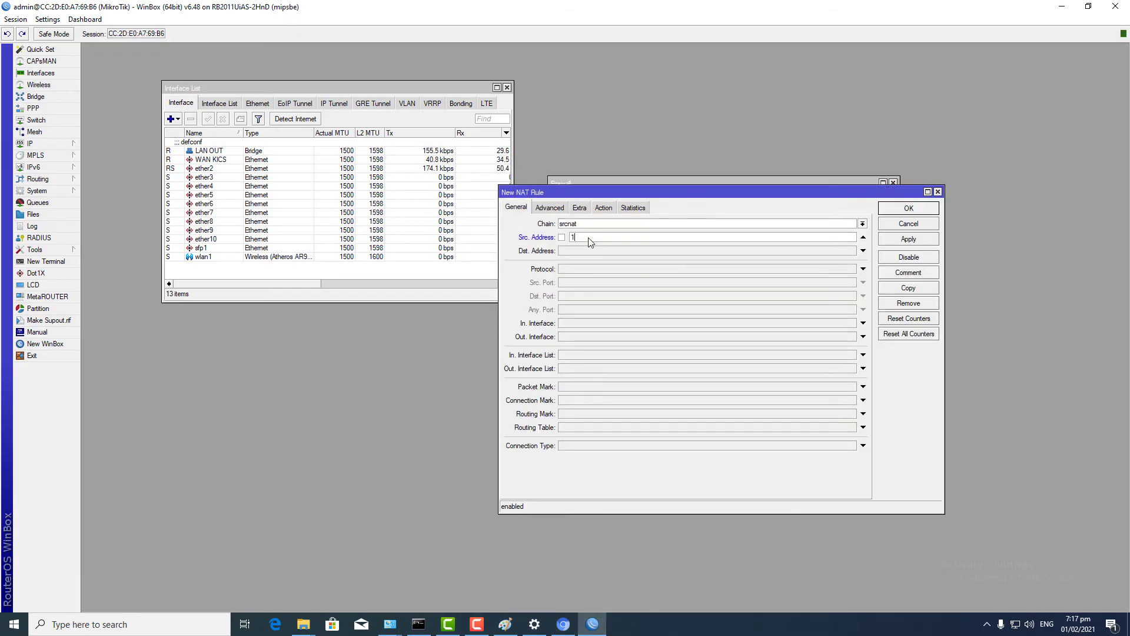
pyautogui.write('92.168.88.1')
pyautogui.press('BackSpace')
pyautogui.write('254')
# Step: Set the new rule's action to masquerade, save it and move it to the first position in the NAT list
pyautogui.click(604, 207)
pyautogui.click(602, 225)
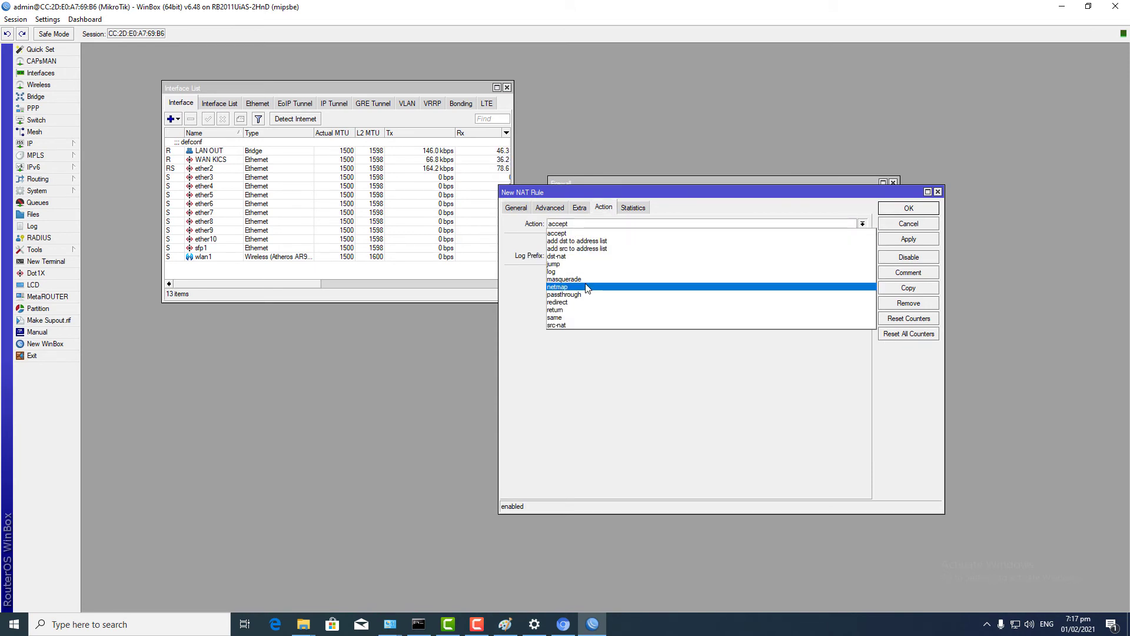
pyautogui.click(589, 280)
pyautogui.click(898, 240)
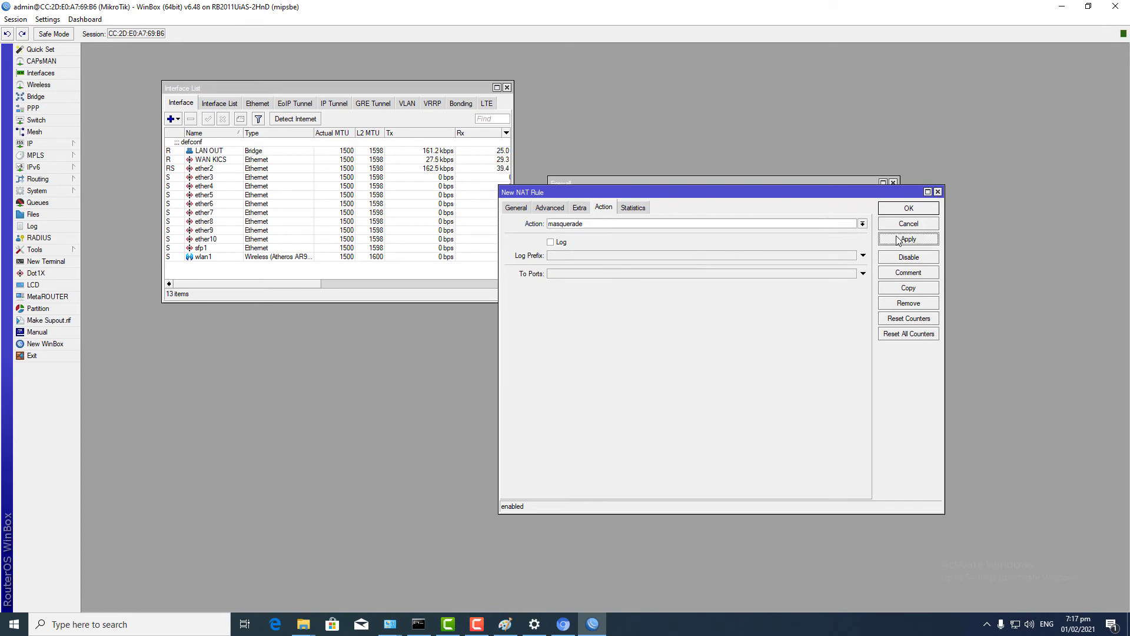
pyautogui.click(909, 209)
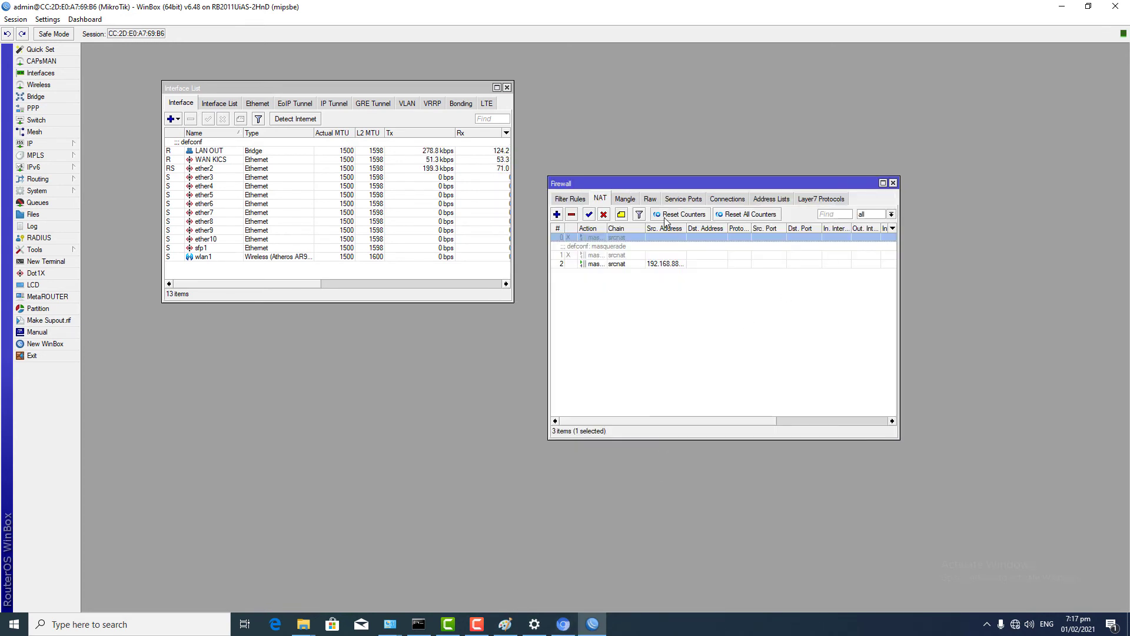
pyautogui.moveTo(633, 267); pyautogui.dragTo(626, 239)
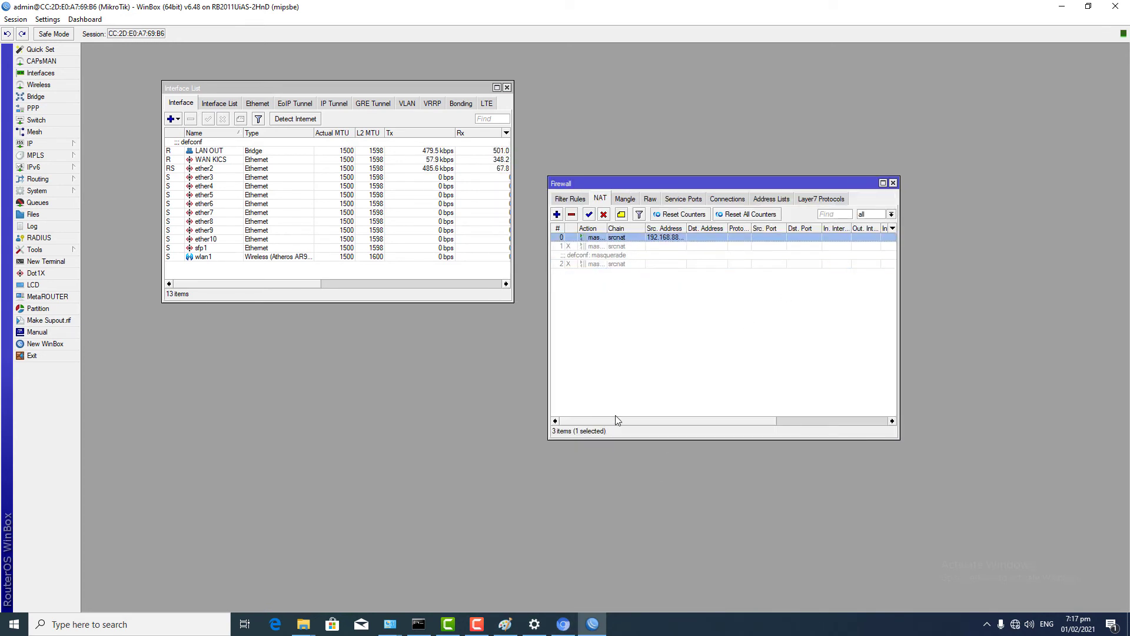
# Step: Switch to Chromium and reload speedtest.net to test internet access through the address-specific rule
pyautogui.click(577, 628)
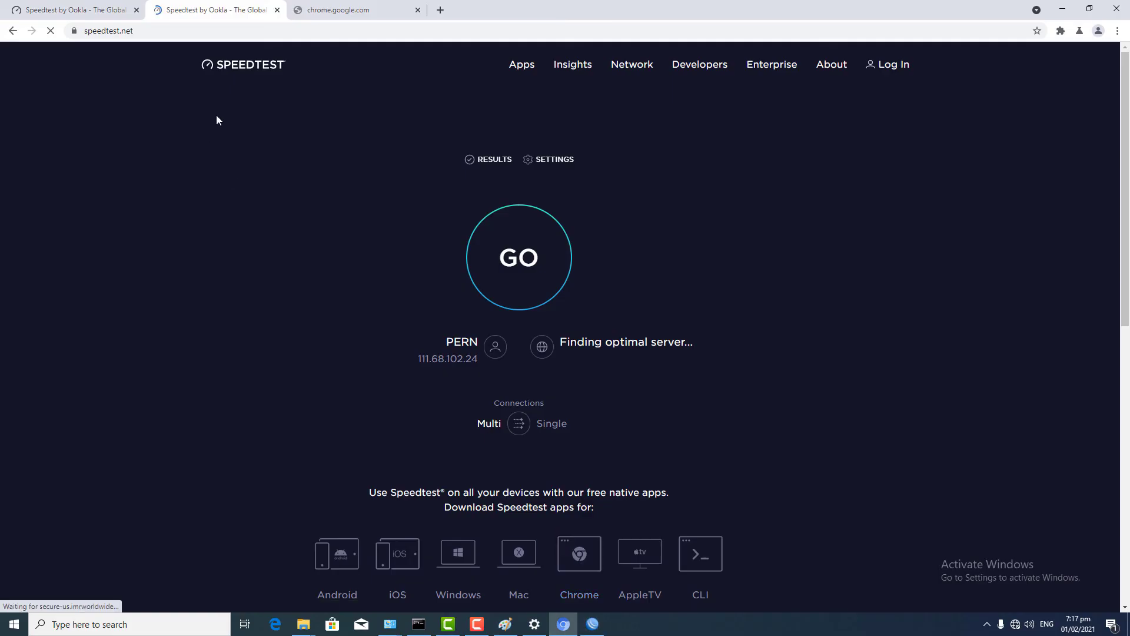
pyautogui.click(51, 33)
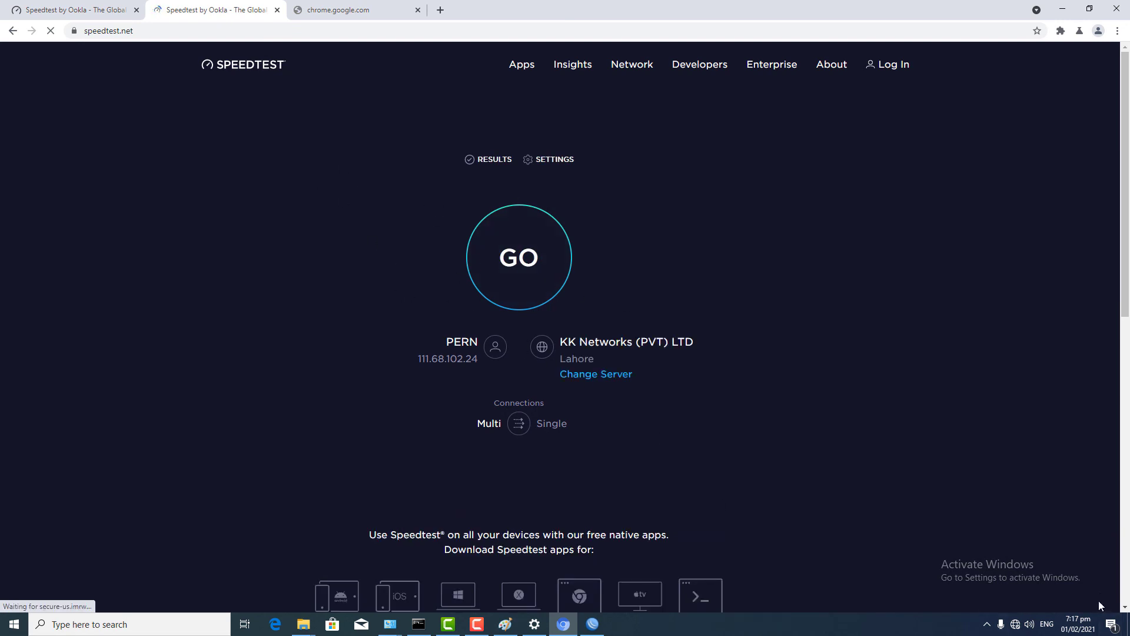
# Step: Switch to the Windows network settings and view the Ethernet adapter's connection details
pyautogui.rightClick(1017, 625)
pyautogui.click(1019, 608)
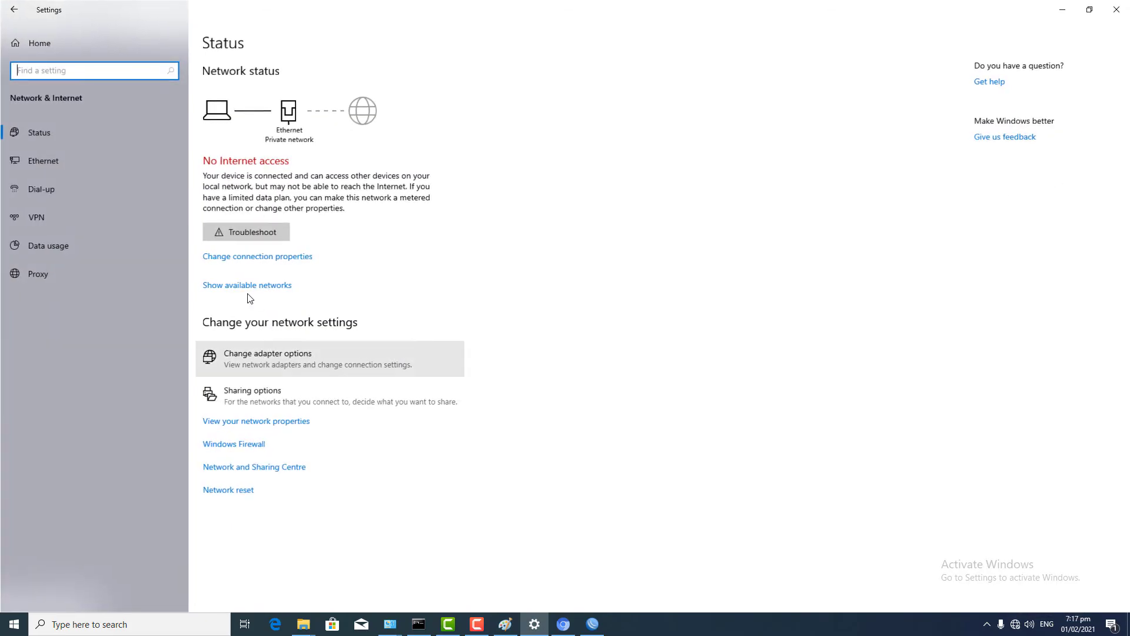
pyautogui.click(281, 365)
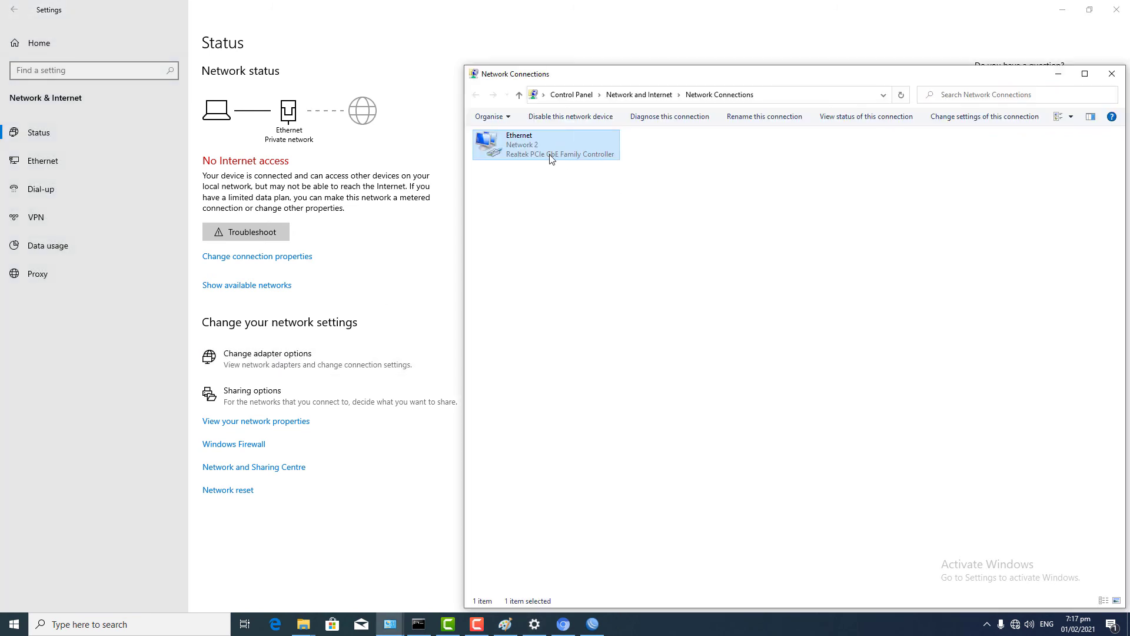
pyautogui.doubleClick(551, 159)
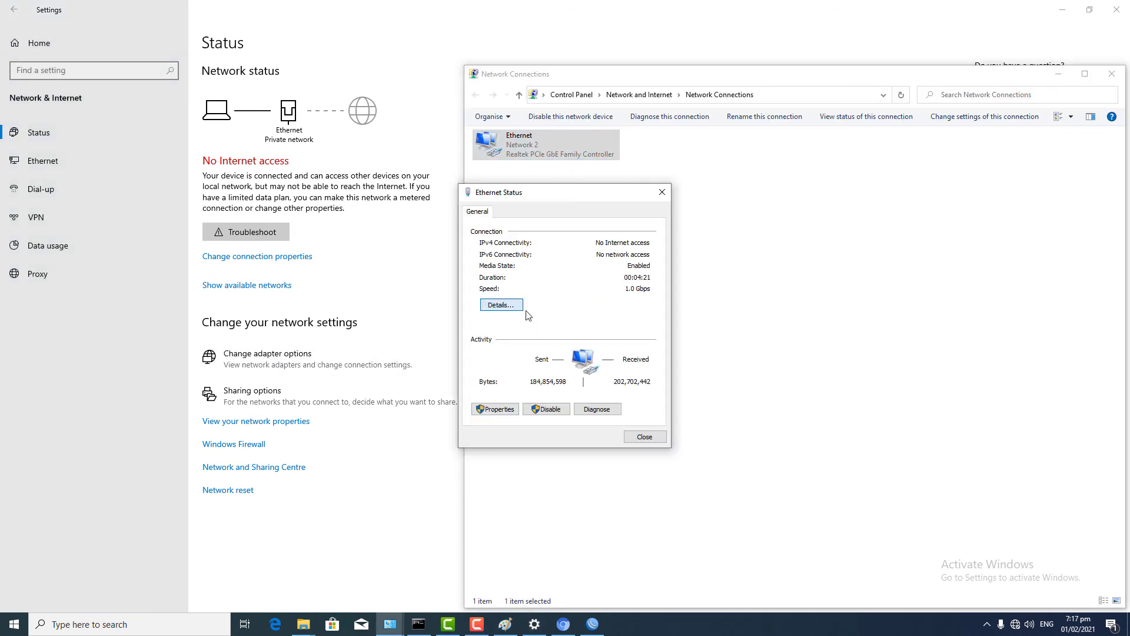
pyautogui.click(511, 305)
pyautogui.click(647, 444)
# Step: Assign the Ethernet adapter the static IPv4 address 192.168.88.250, mask 255.255.255.0, gateway 192.168.88.1, and DNS servers 8.8.8.8 and 8.8.4.4
pyautogui.click(496, 408)
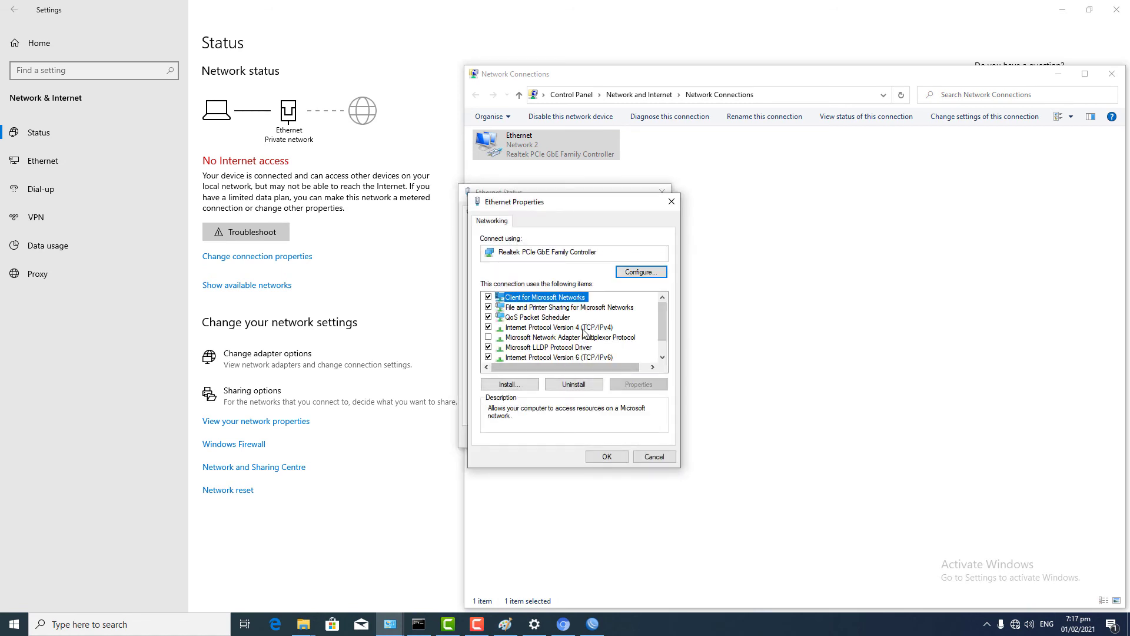
pyautogui.doubleClick(582, 328)
pyautogui.click(510, 331)
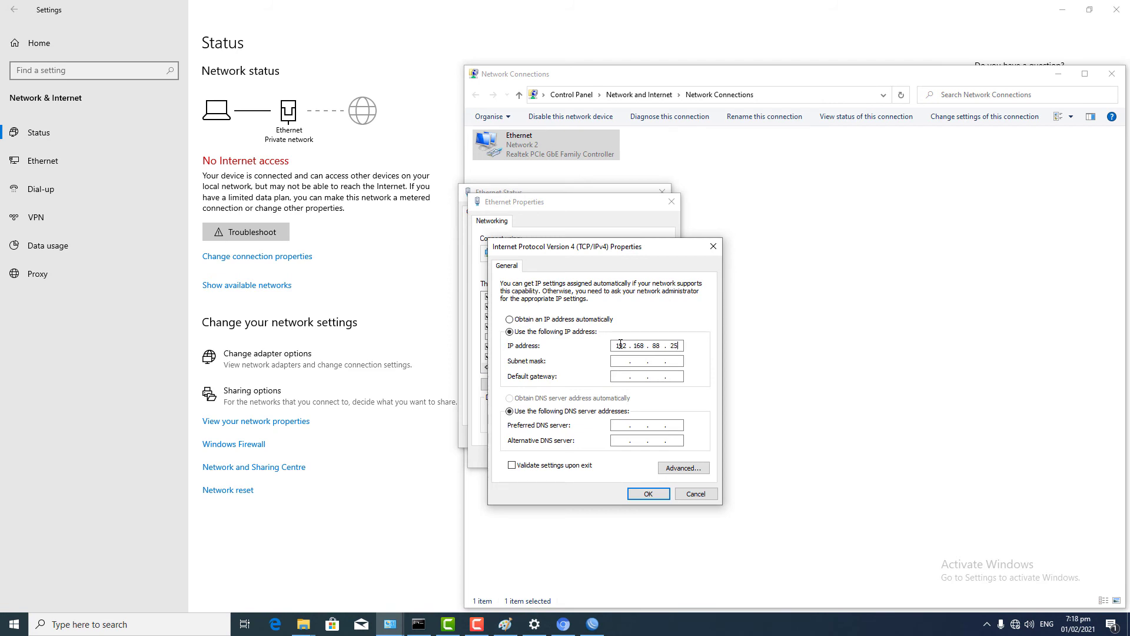
pyautogui.click(621, 344)
pyautogui.write('192.168.88.250')
pyautogui.press('Tab')
pyautogui.press('Tab')
pyautogui.press('Tab')
pyautogui.press('BackSpace')
pyautogui.press('BackSpace')
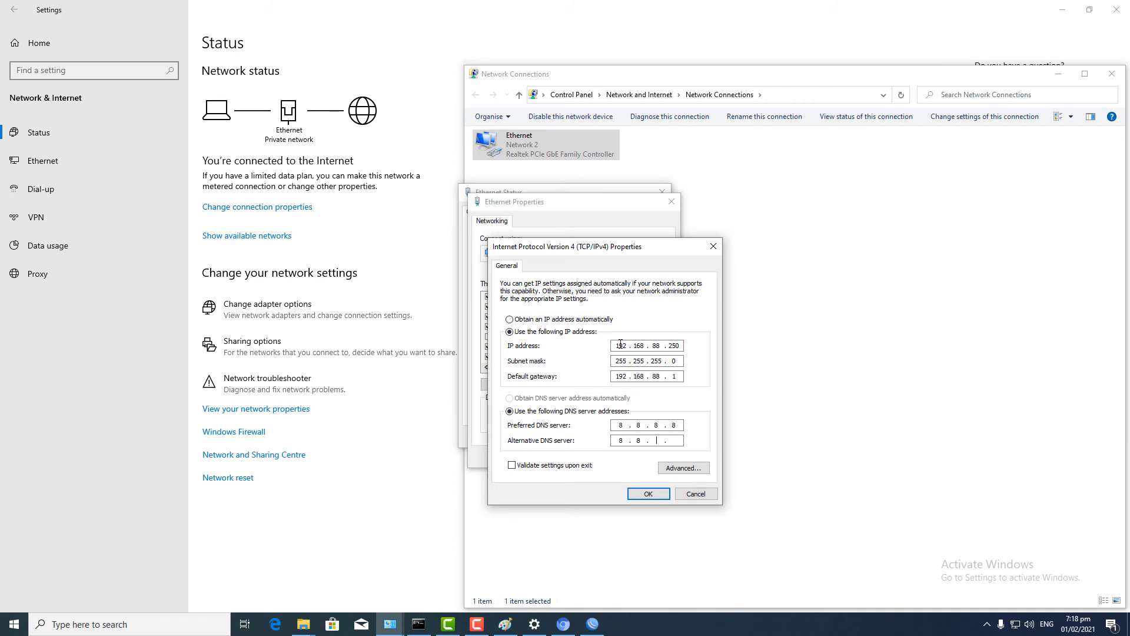
pyautogui.click(643, 492)
pyautogui.click(612, 458)
pyautogui.click(642, 436)
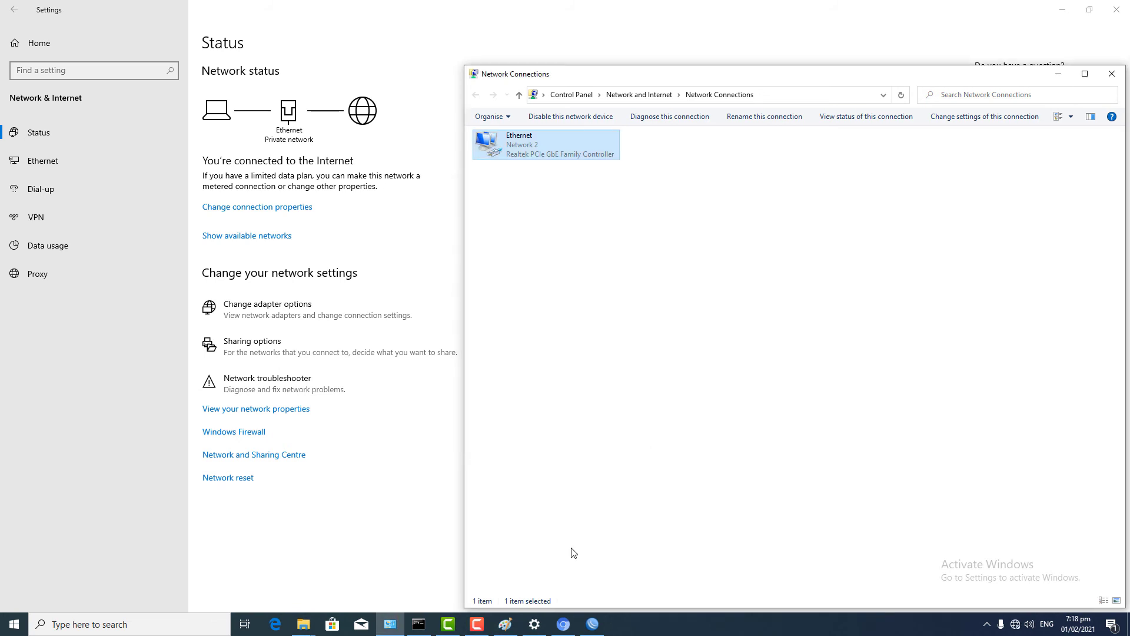
# Step: Test the connection by pinging 192.168.88.1 in Command Prompt in place of the running ping and reloading speedtest.net in Chromium
pyautogui.click(419, 624)
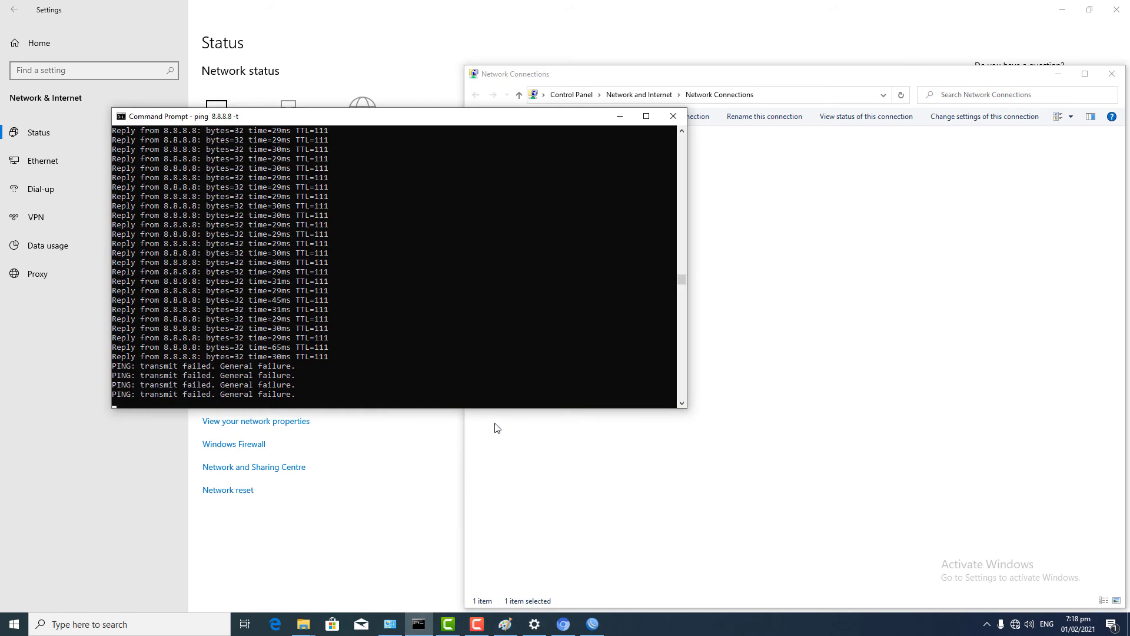
pyautogui.hotkey('ctrl', 'c')
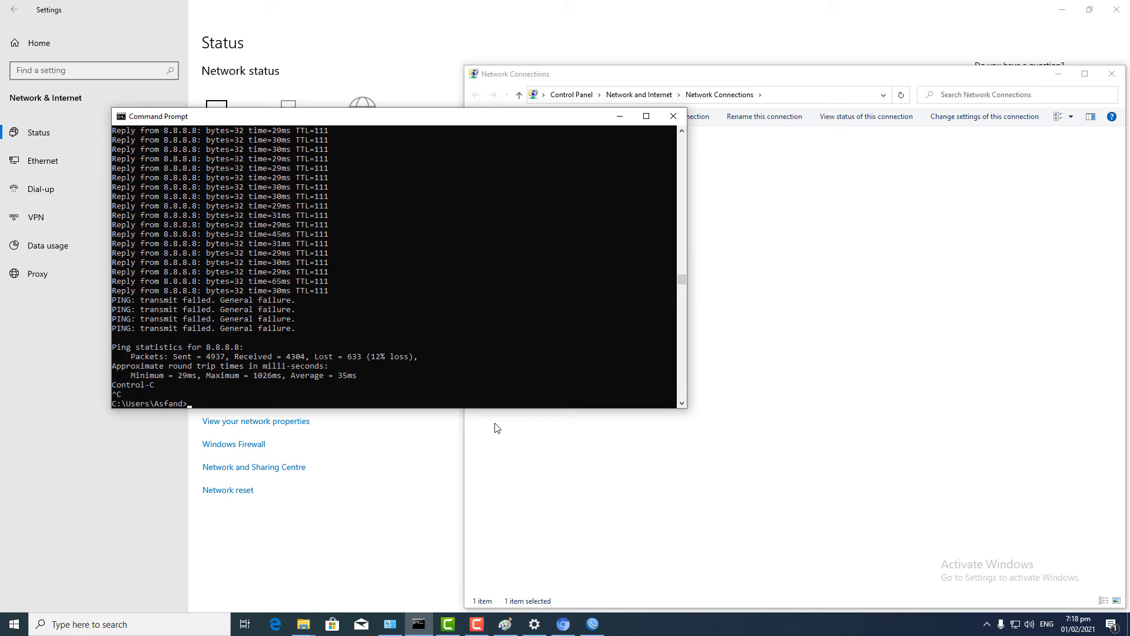
pyautogui.write('ping 192.168.8')
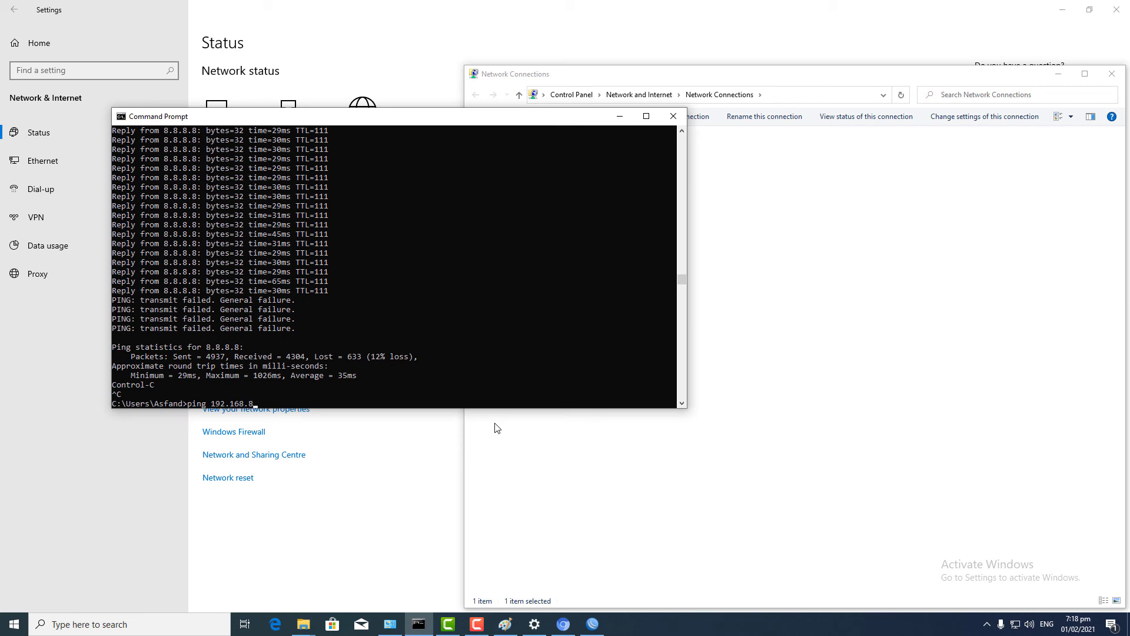
pyautogui.write('8.1')
pyautogui.press('Return')
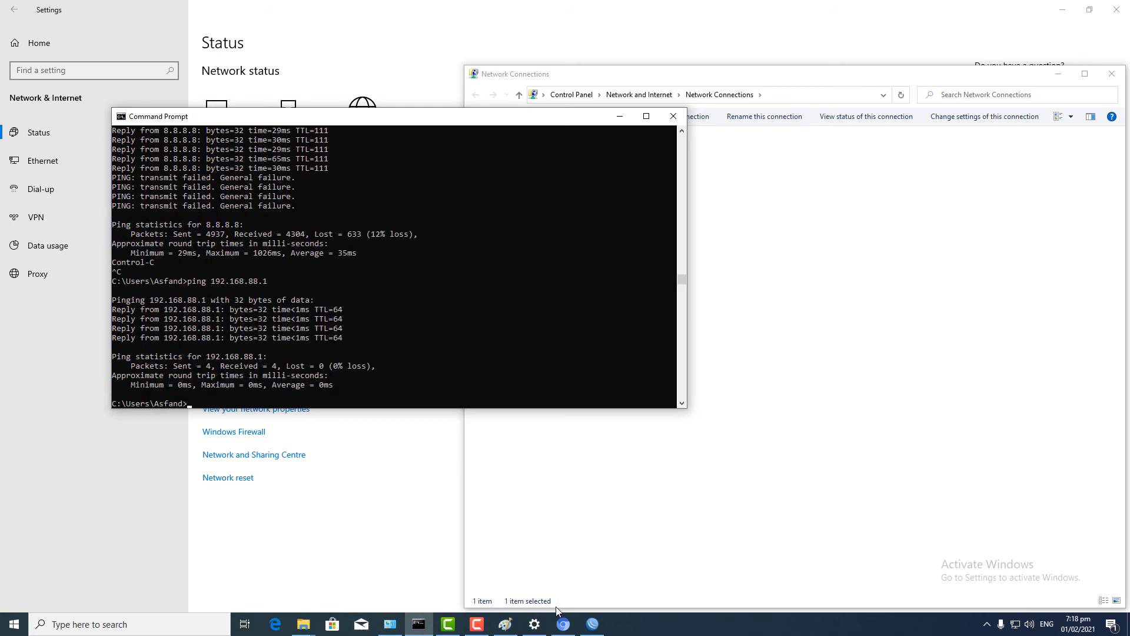
pyautogui.click(564, 624)
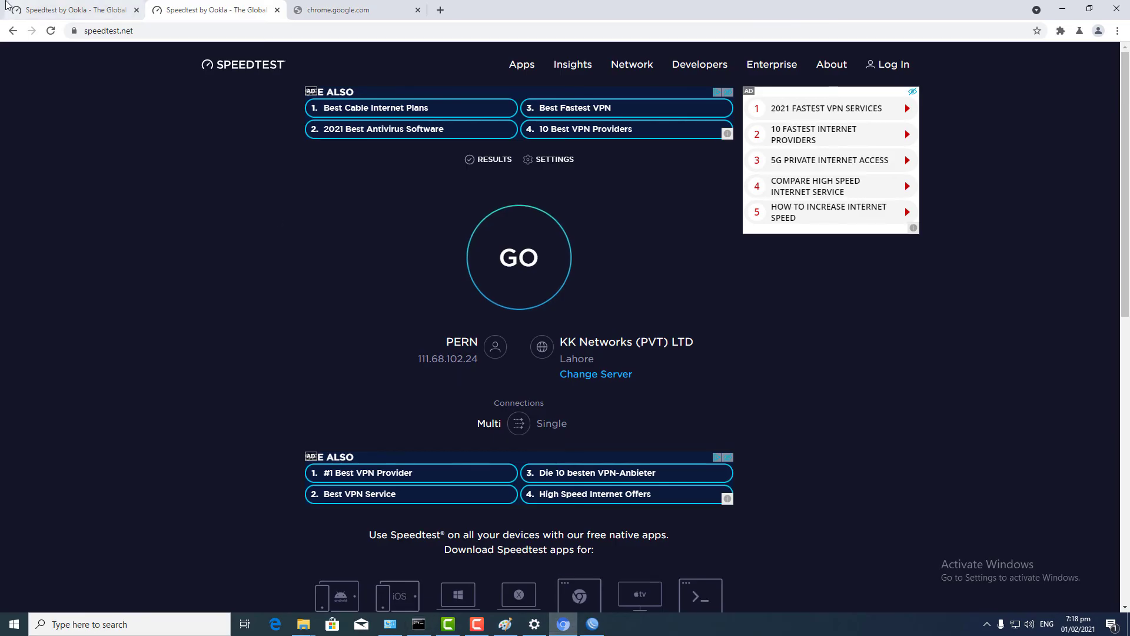
pyautogui.click(50, 33)
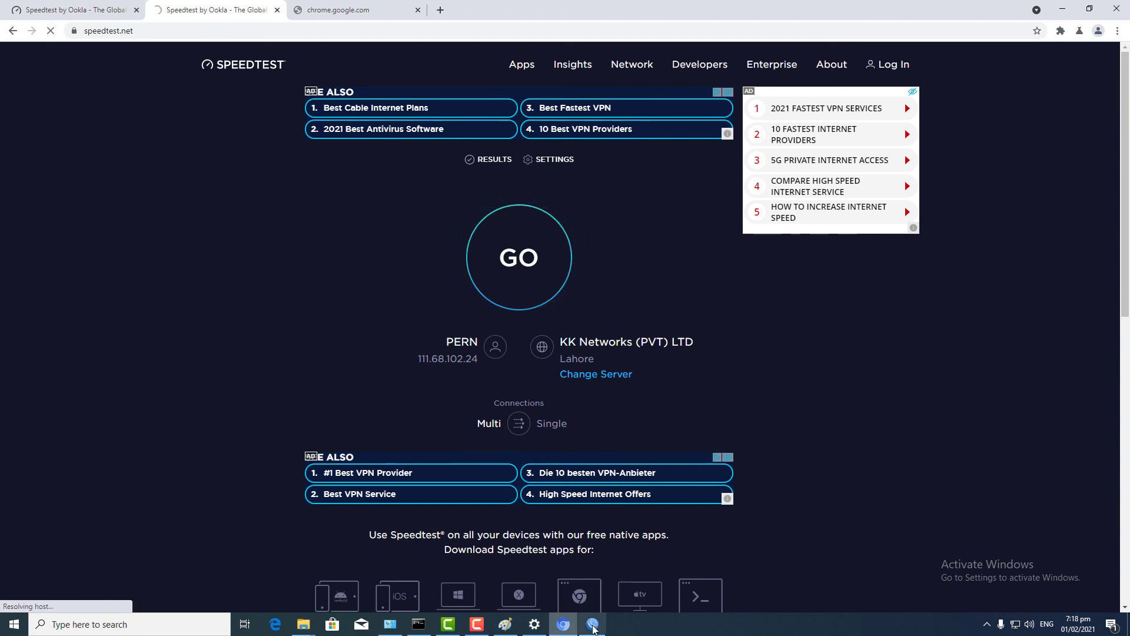
# Step: Return to WinBox, change the first NAT rule's source address to the /24 subnet and save the rule
pyautogui.click(593, 624)
pyautogui.doubleClick(618, 237)
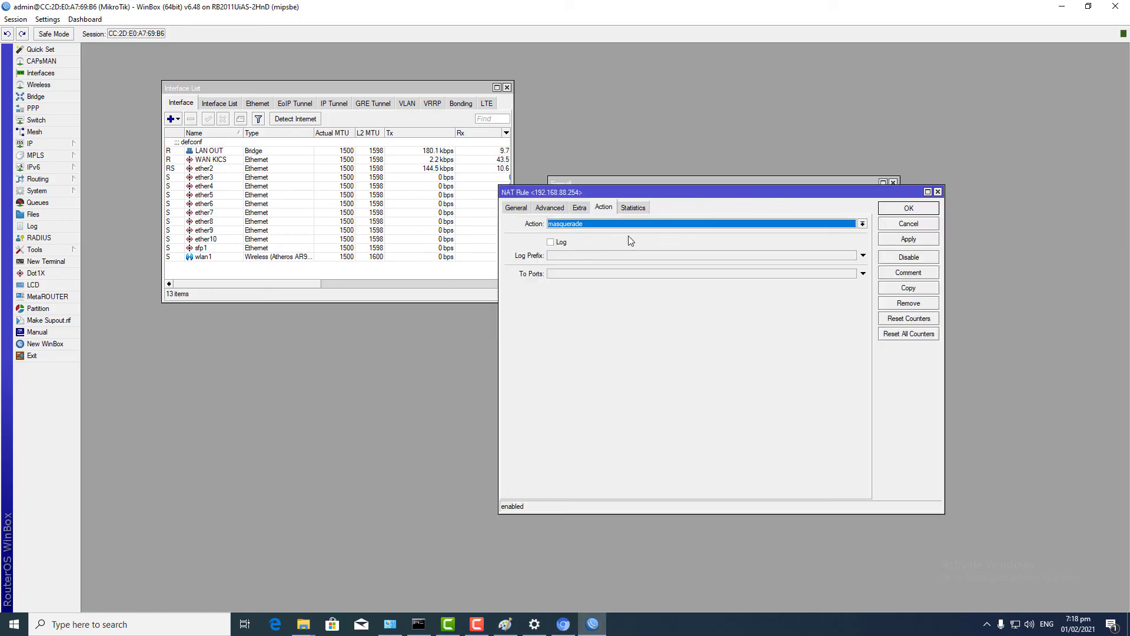
pyautogui.click(526, 210)
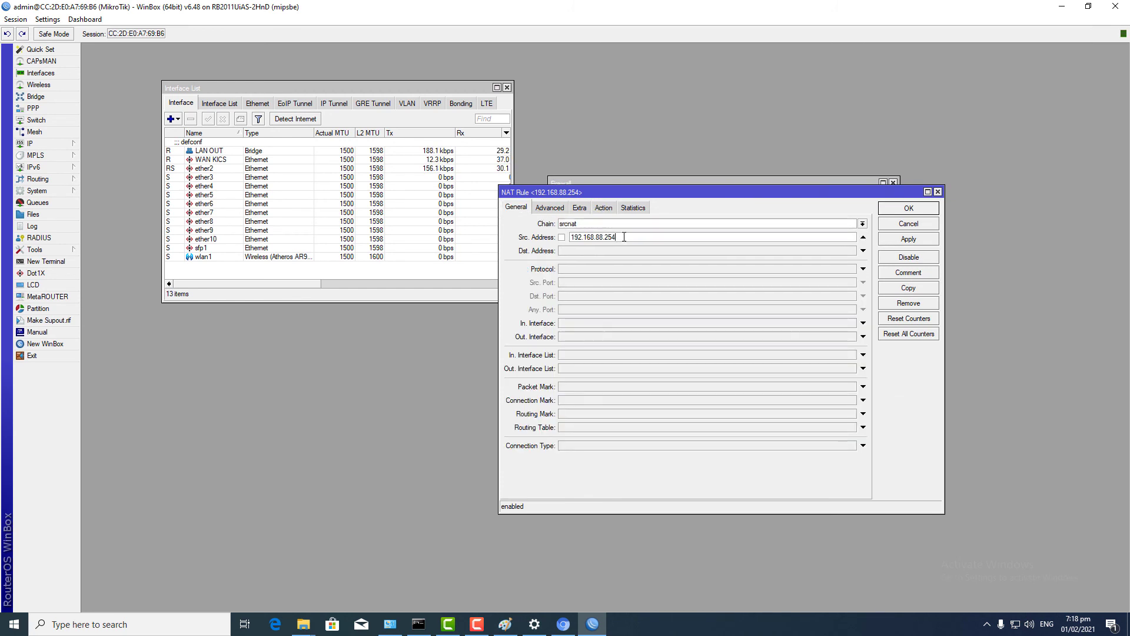
pyautogui.press('BackSpace')
pyautogui.write('/24')
pyautogui.click(896, 211)
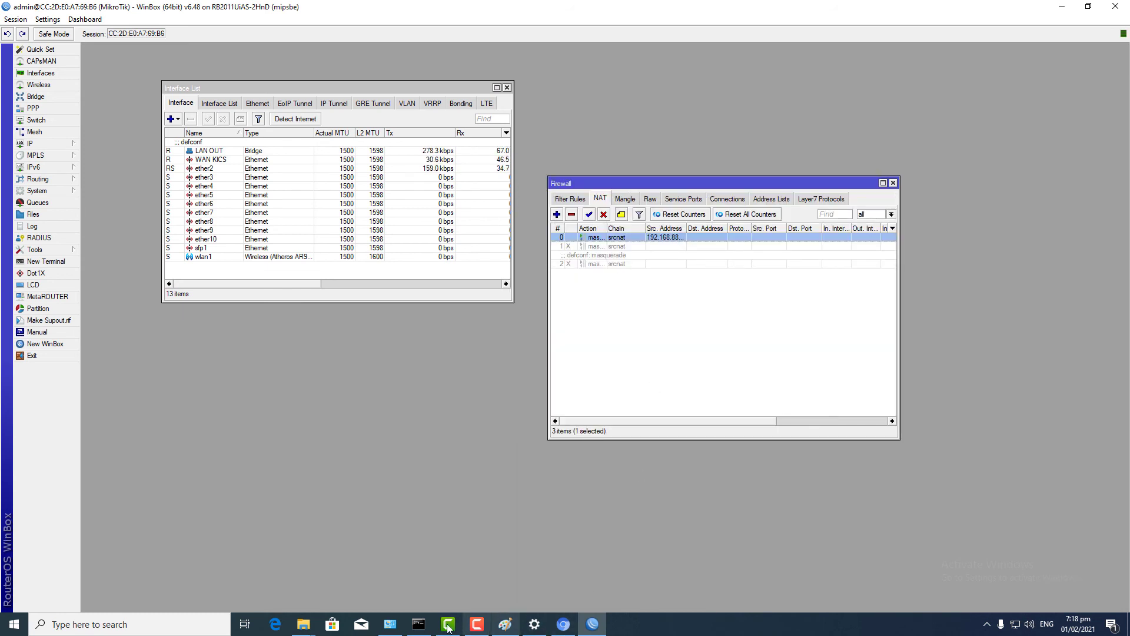
# Step: Switch to Chromium and check whether speedtest.net loads through the subnet-wide NAT rule
pyautogui.click(418, 624)
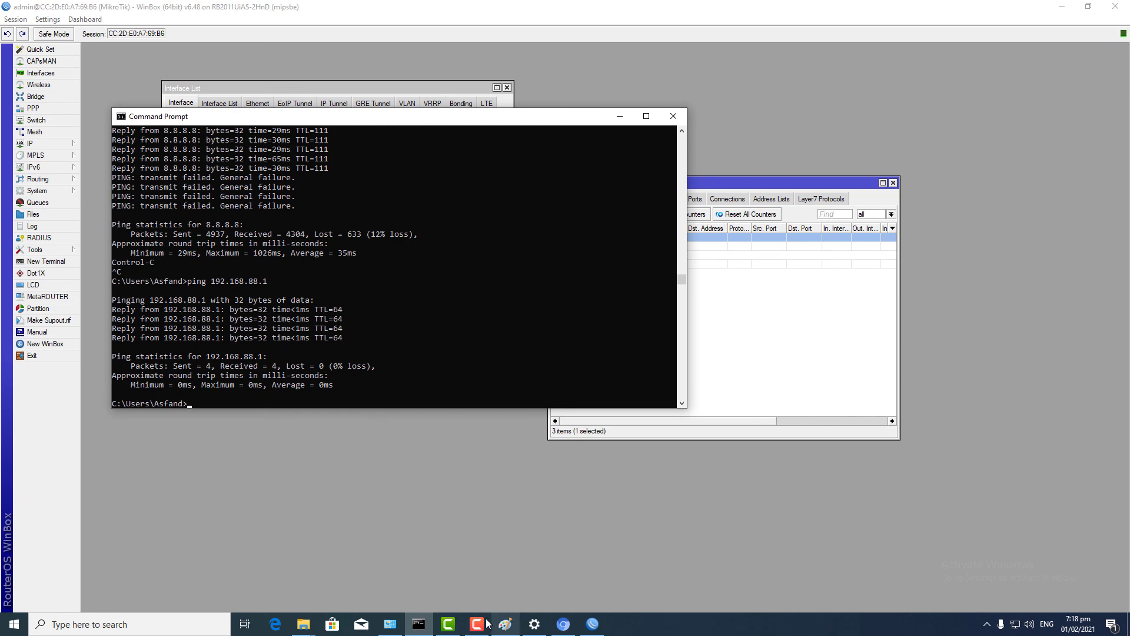
pyautogui.click(563, 624)
pyautogui.click(410, 317)
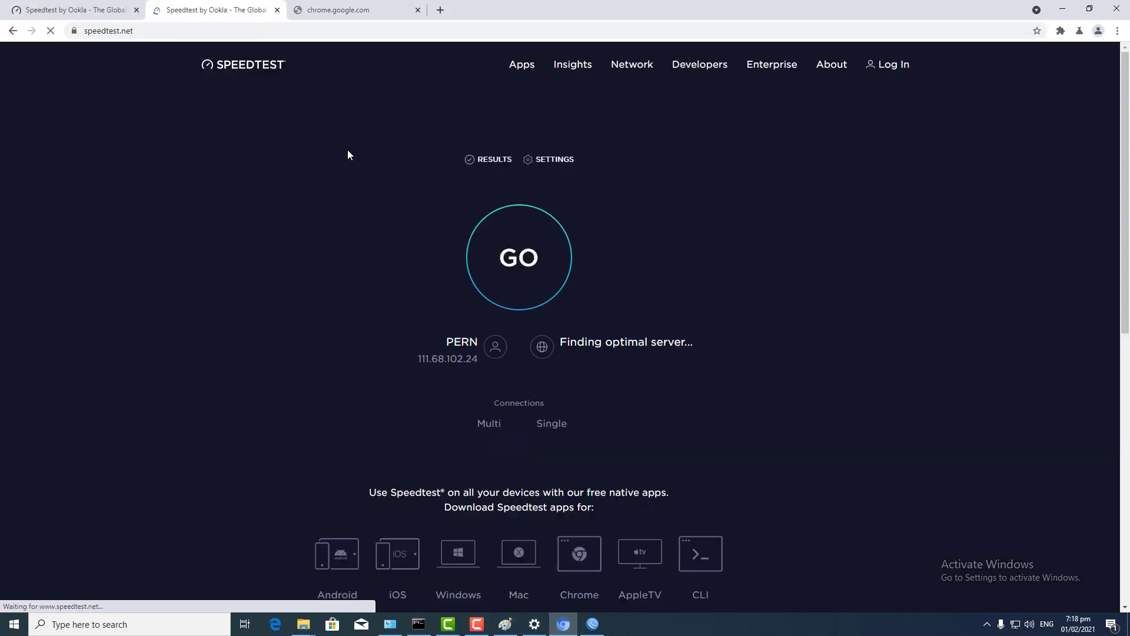
# Step: Check the Ethernet adapter's connection details in the Windows network settings and return to the speedtest.net page in Chromium
pyautogui.click(1016, 625)
pyautogui.click(928, 550)
pyautogui.click(289, 324)
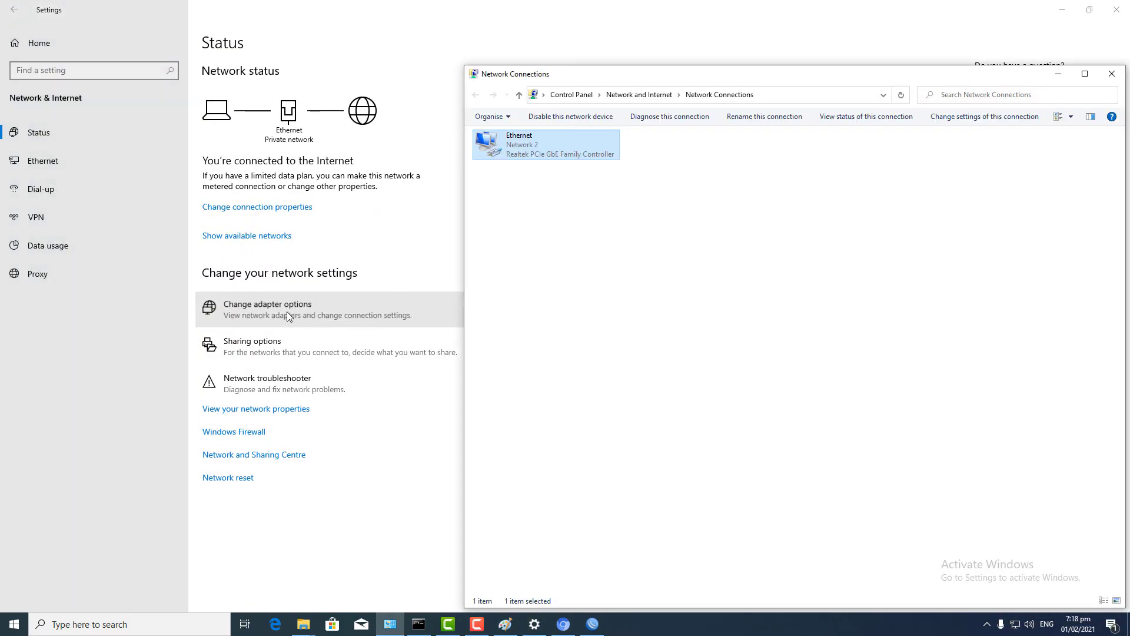
pyautogui.rightClick(533, 146)
pyautogui.click(560, 165)
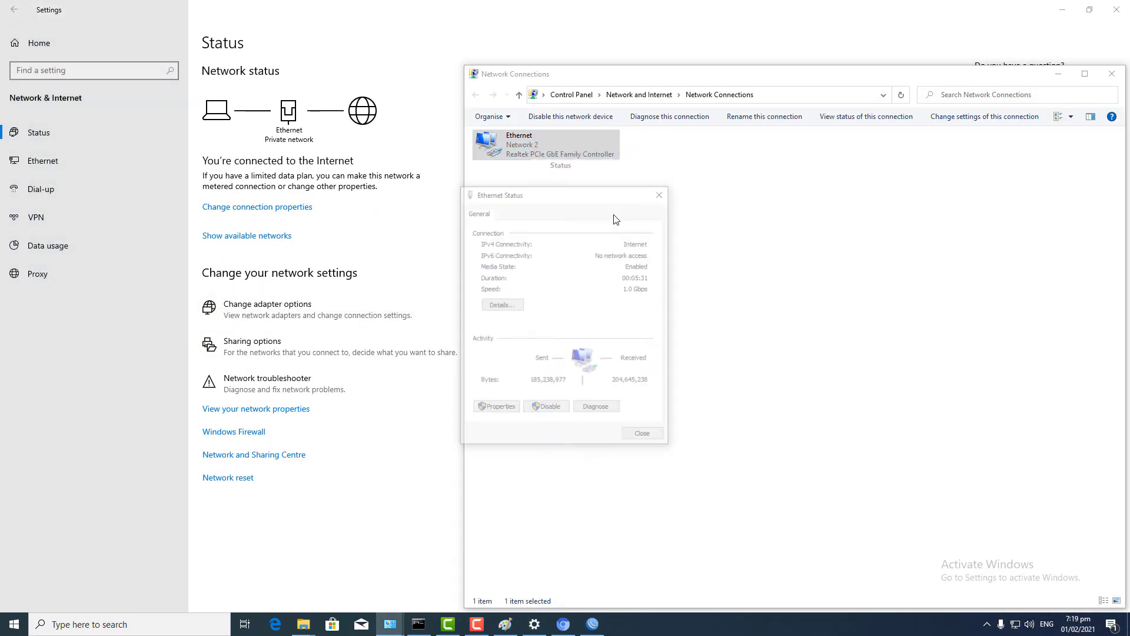
pyautogui.click(502, 305)
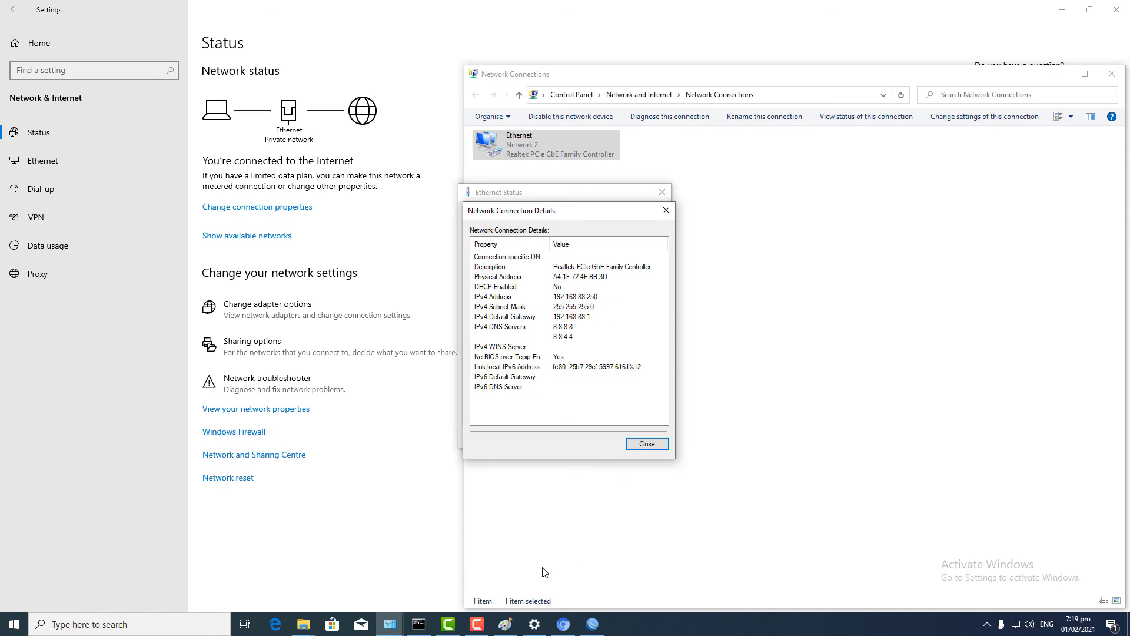
pyautogui.click(564, 625)
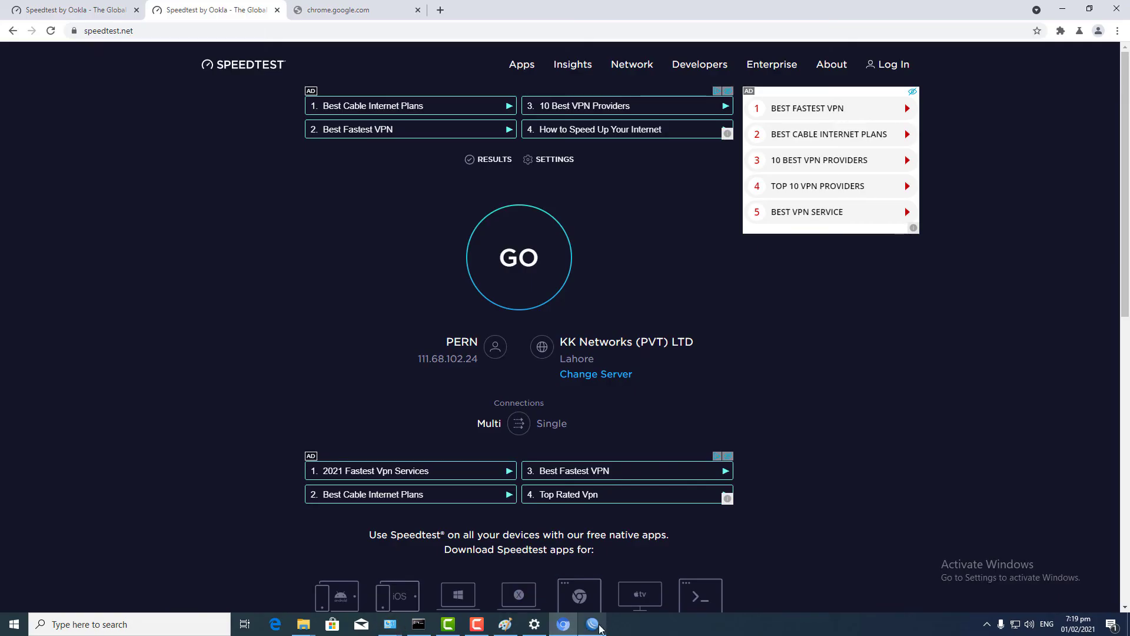
# Step: Switch to WinBox and examine the DHCP server's leases, networks and the settings of the defconf server
pyautogui.click(599, 626)
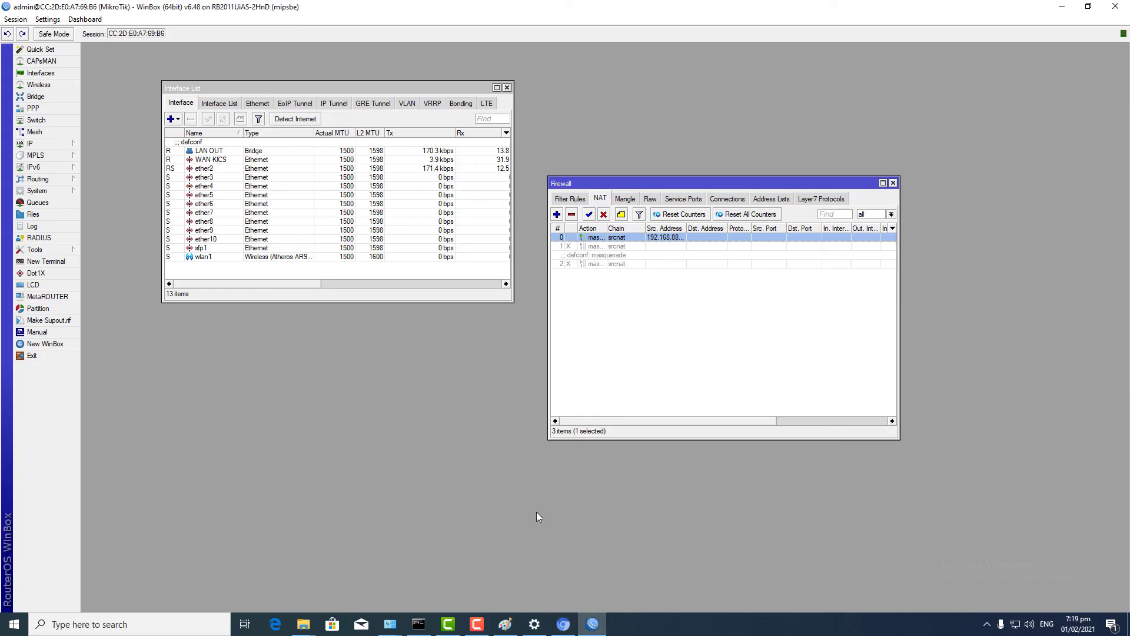
pyautogui.click(36, 143)
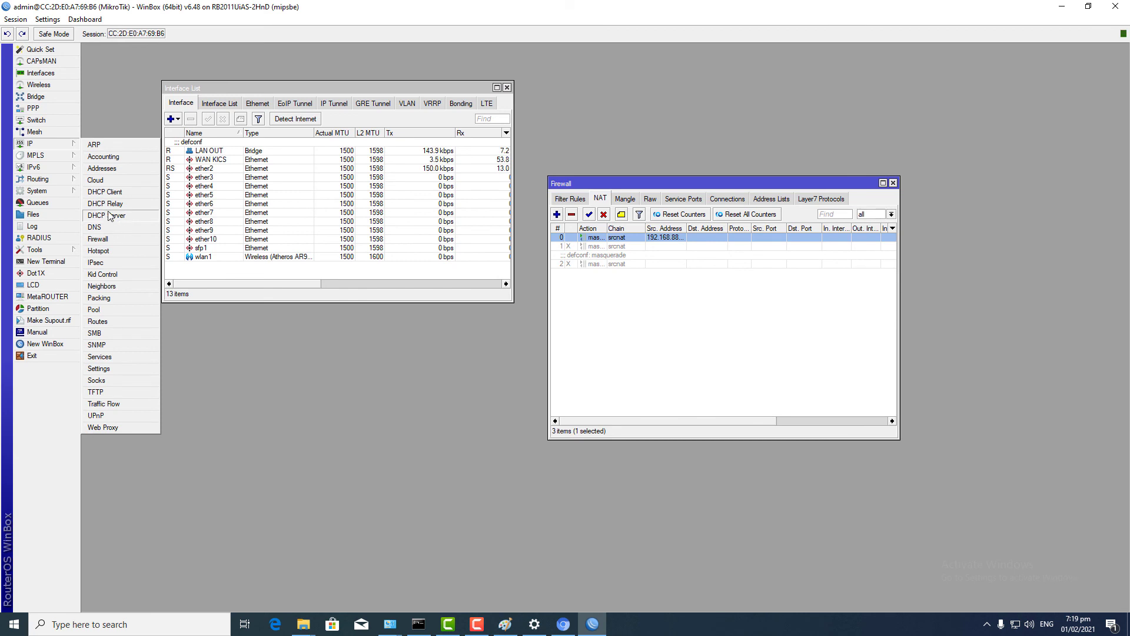
pyautogui.click(110, 217)
pyautogui.click(154, 294)
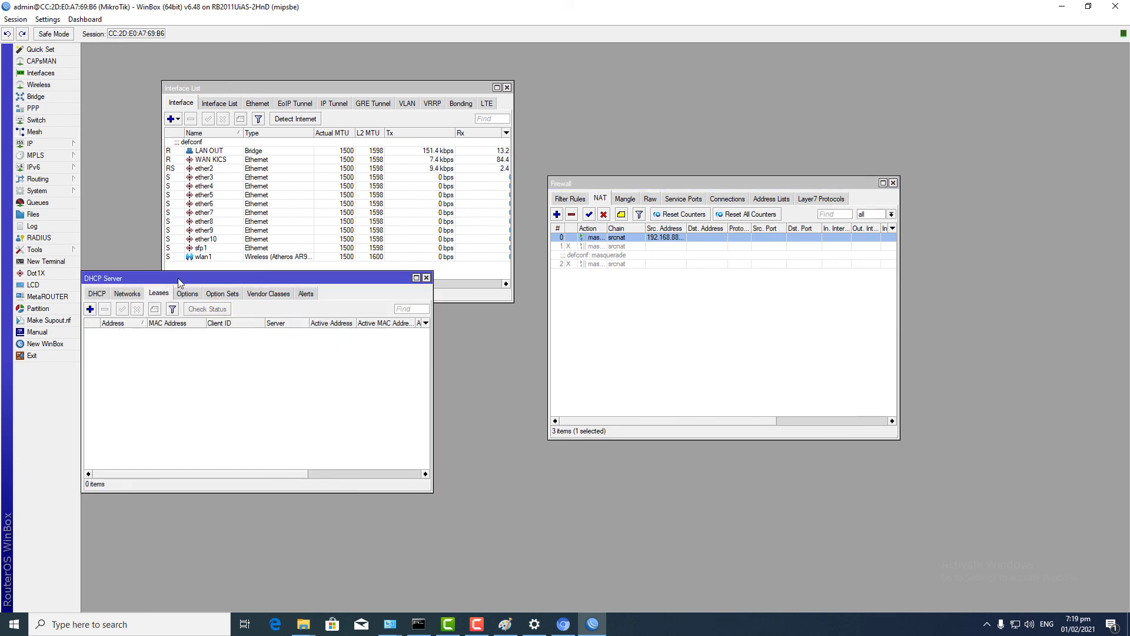
pyautogui.moveTo(183, 283); pyautogui.dragTo(561, 301)
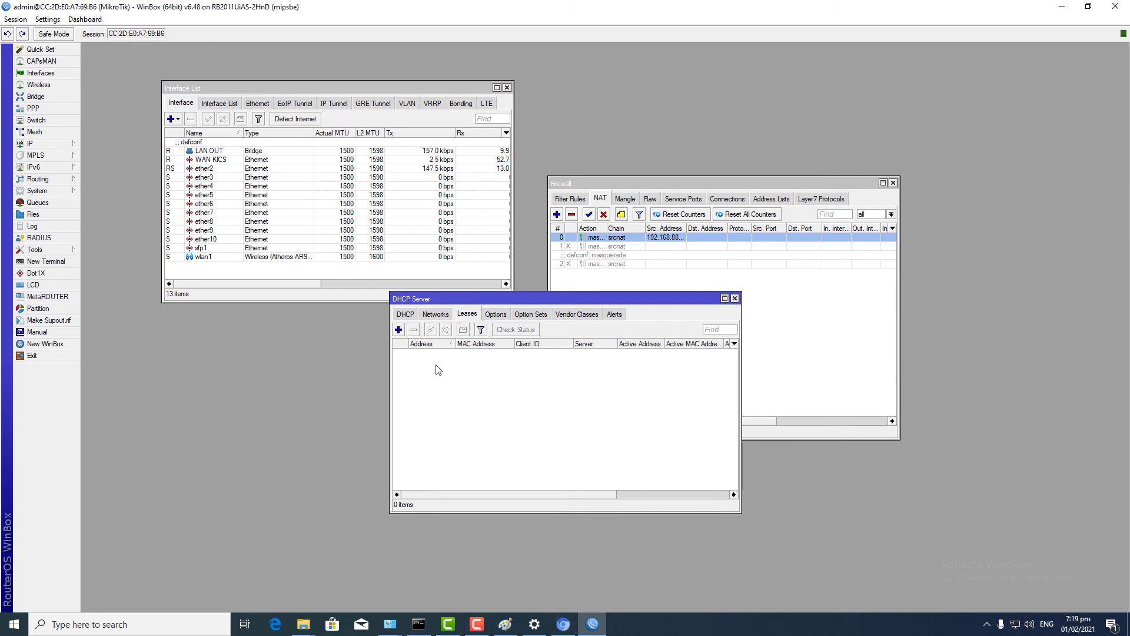
pyautogui.click(435, 313)
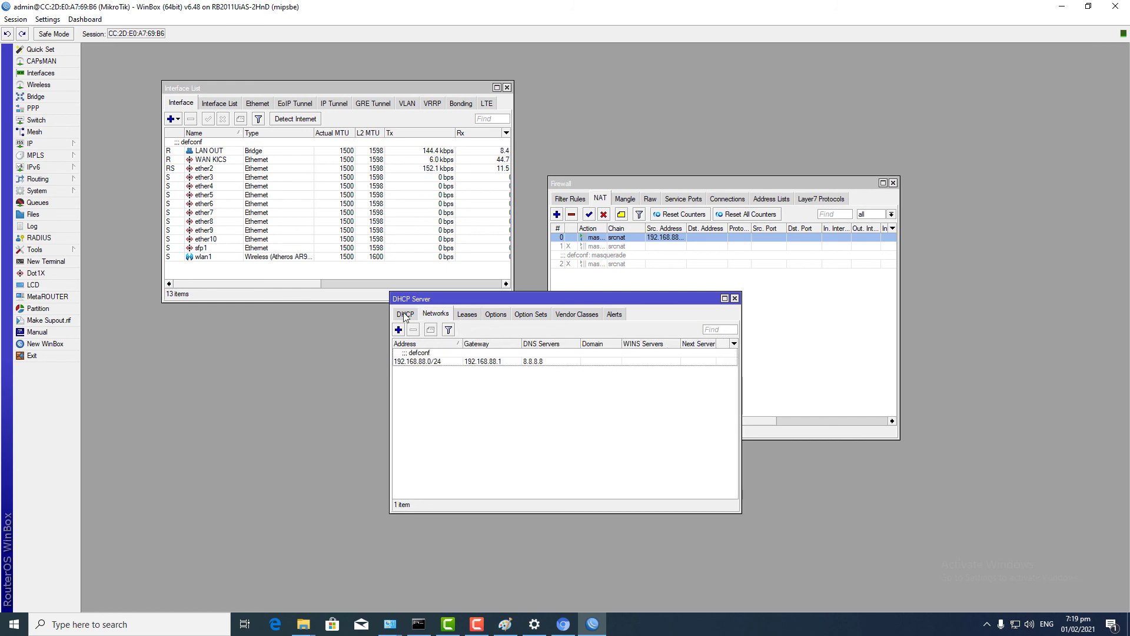
pyautogui.click(406, 314)
pyautogui.doubleClick(423, 352)
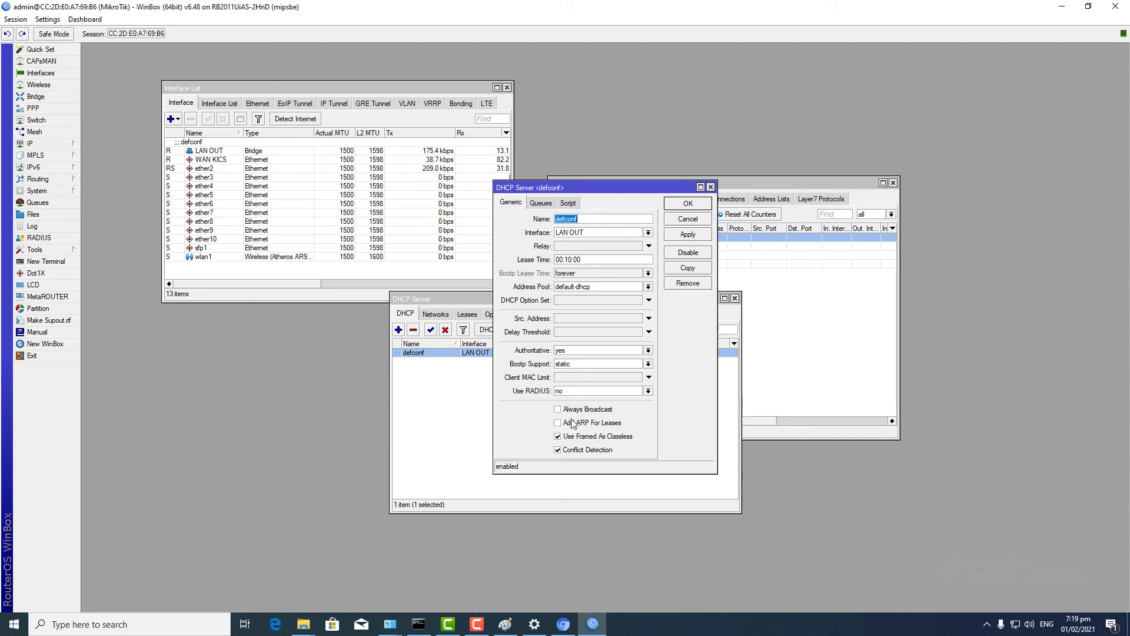
pyautogui.click(678, 222)
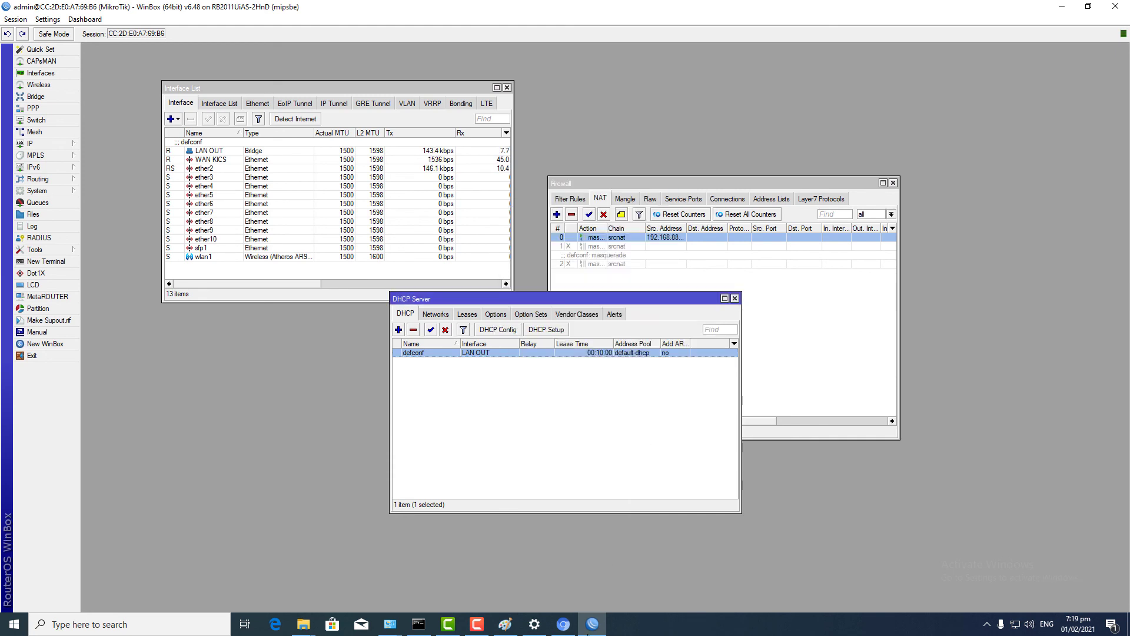
# Step: Switch to the Windows network settings and set the Ethernet adapter's IPv4 properties to obtain an IP address automatically
pyautogui.click(534, 624)
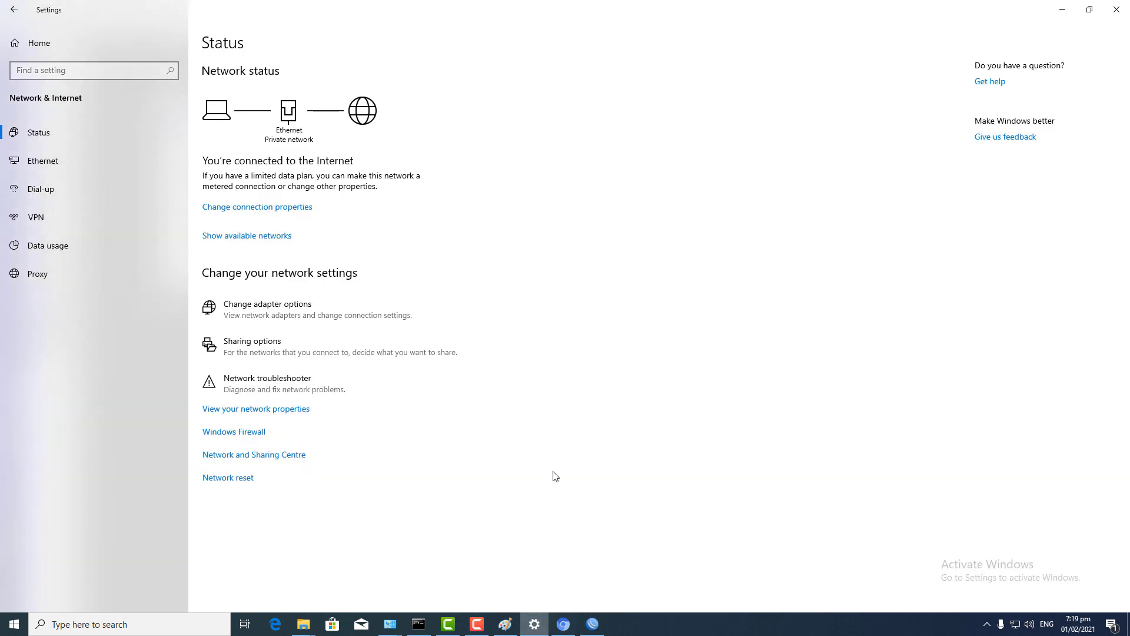
pyautogui.click(281, 294)
pyautogui.click(542, 141)
pyautogui.rightClick(543, 144)
pyautogui.click(563, 167)
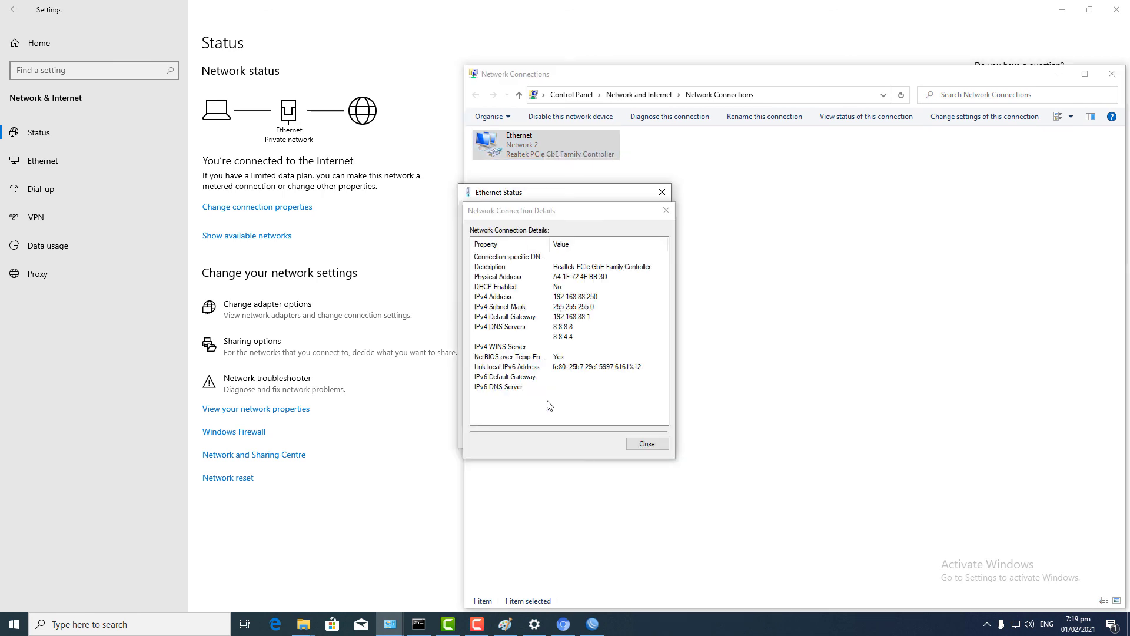
pyautogui.click(514, 410)
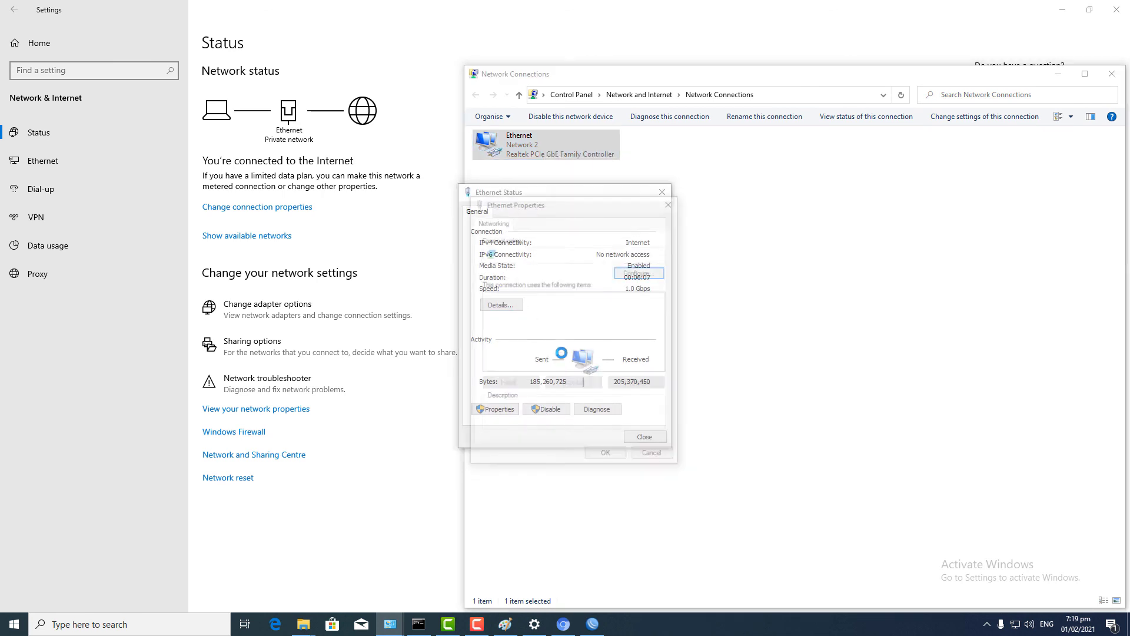
pyautogui.doubleClick(576, 329)
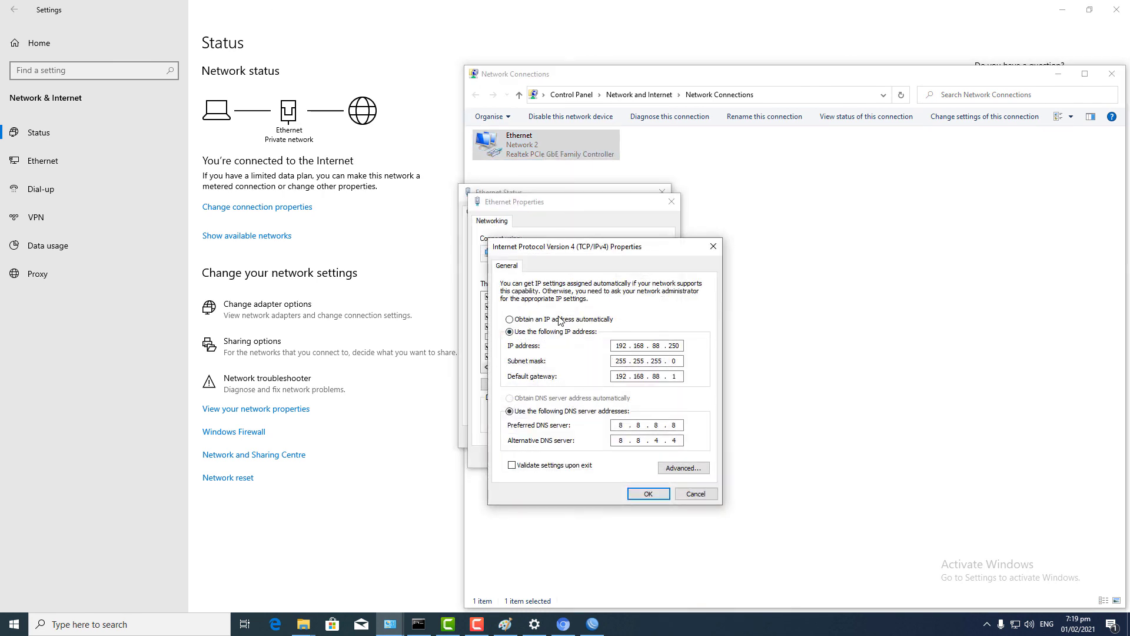
pyautogui.click(648, 494)
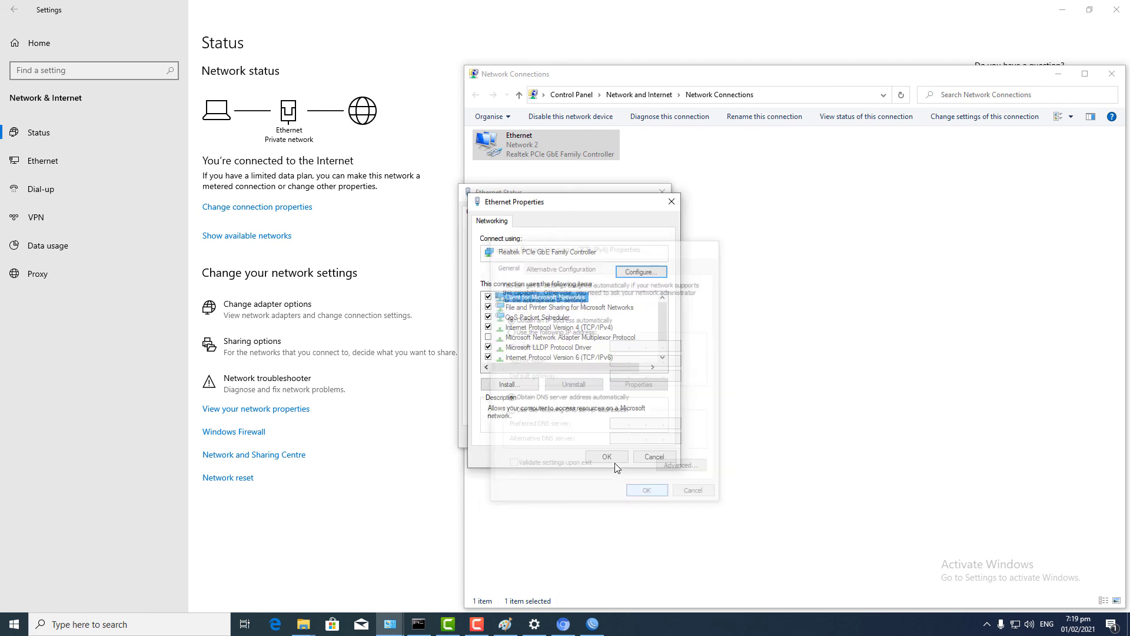
pyautogui.click(611, 459)
pyautogui.click(646, 436)
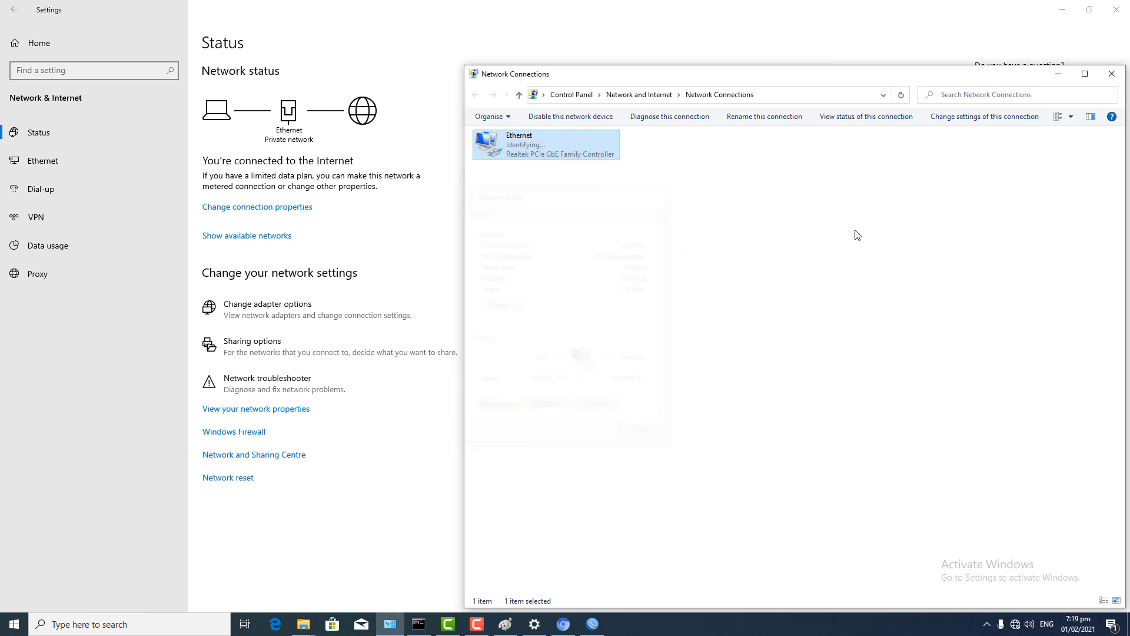
# Step: Close the Windows network connections and settings windows, and reconnect WinBox to the router
pyautogui.click(1113, 74)
pyautogui.click(1117, 10)
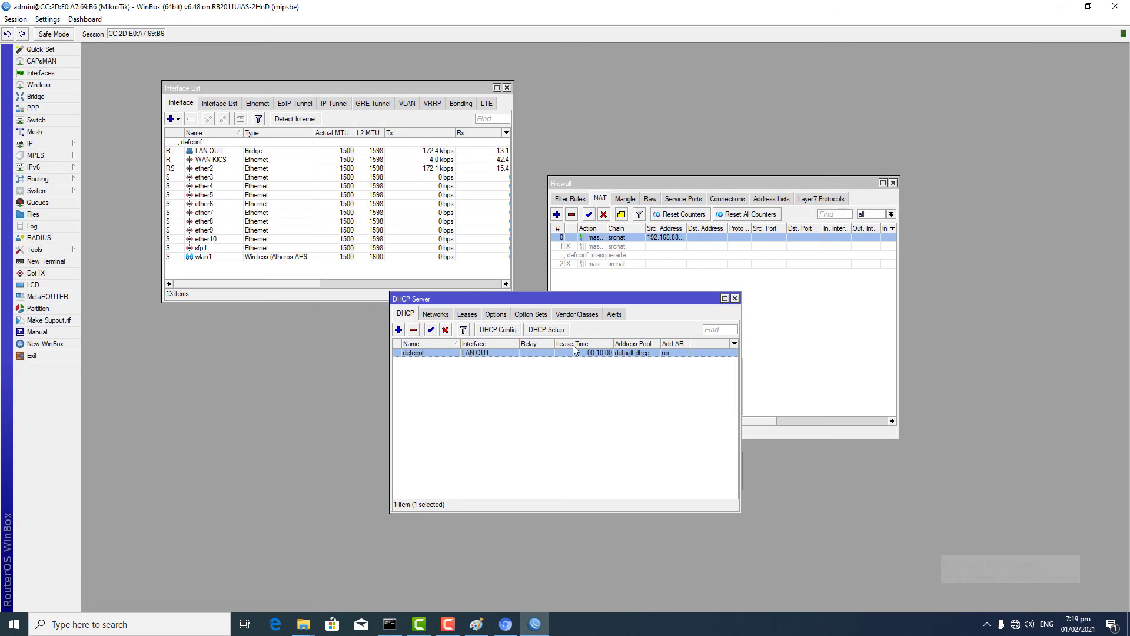
pyautogui.click(506, 624)
pyautogui.click(534, 264)
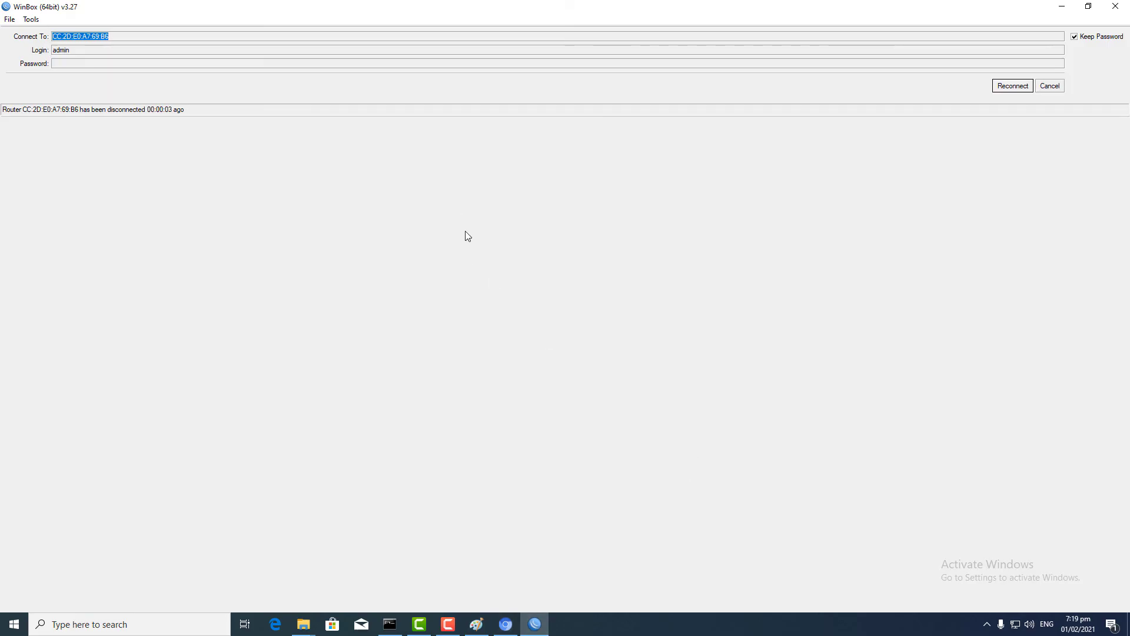
pyautogui.click(1013, 86)
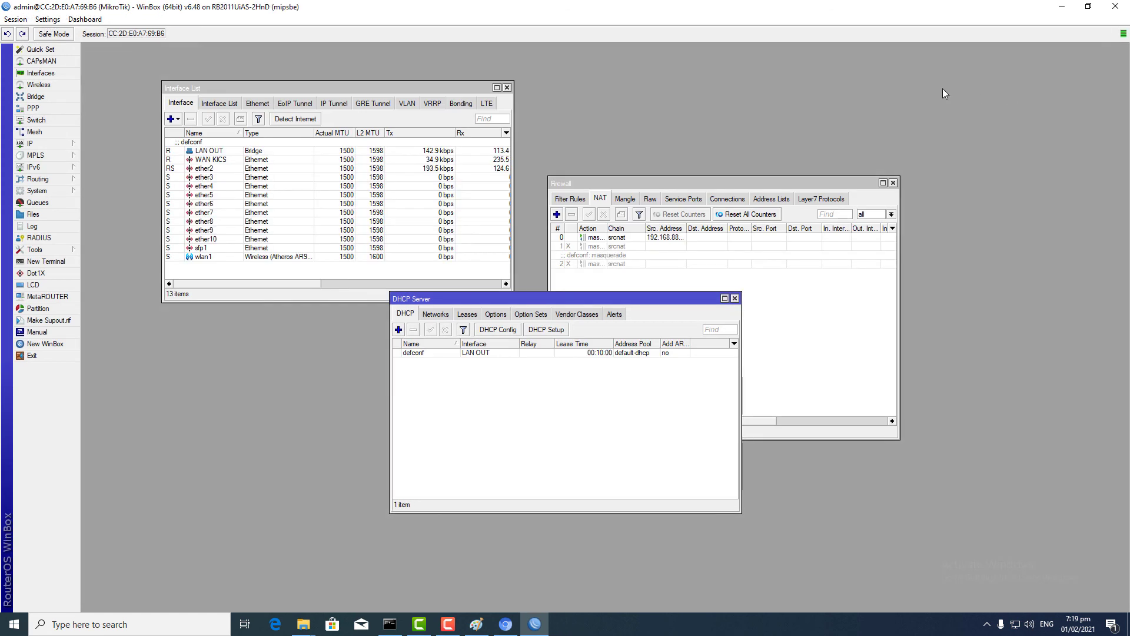
# Step: Review the enabled NAT rule's source address, the interface list, the router's IP addresses and the DNS settings
pyautogui.doubleClick(617, 238)
pyautogui.press('Tab')
pyautogui.press('Tab')
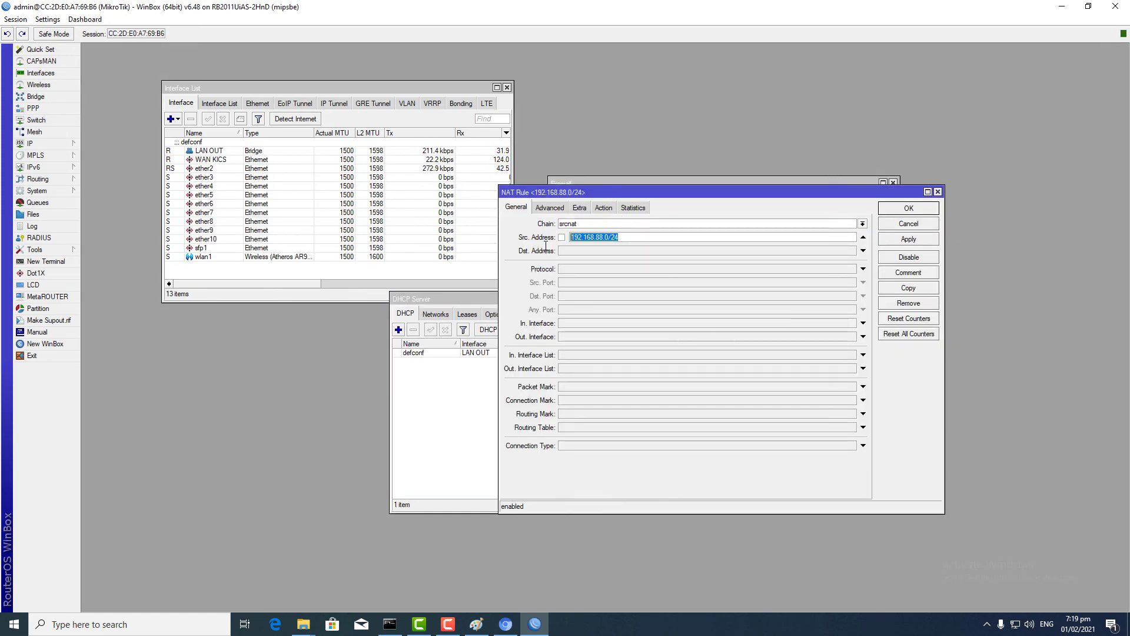
pyautogui.click(905, 209)
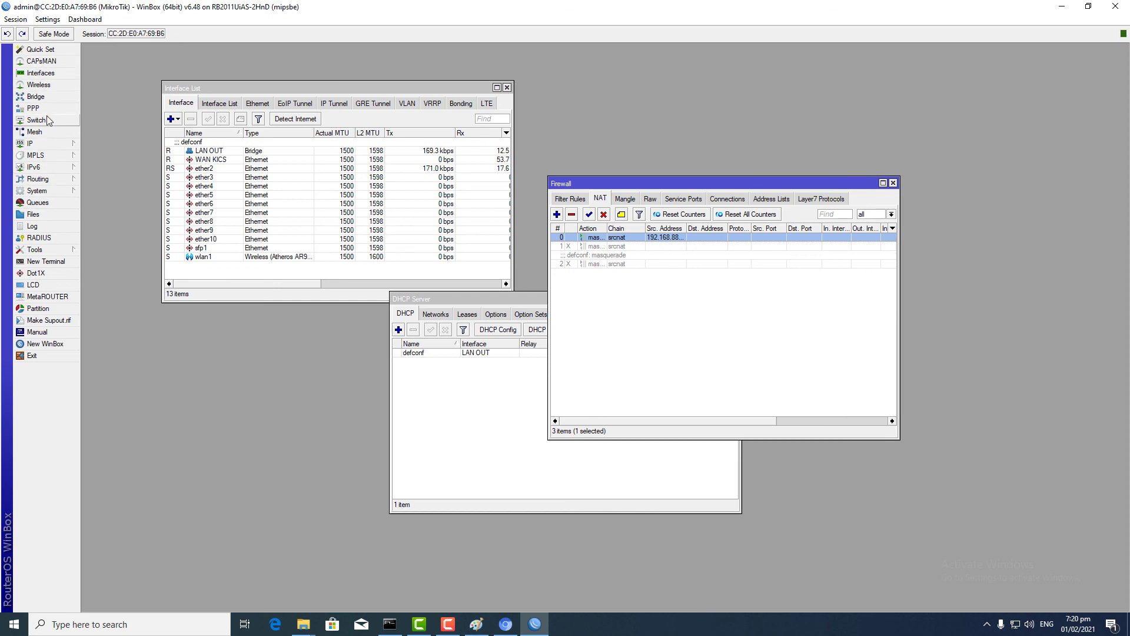
pyautogui.click(215, 171)
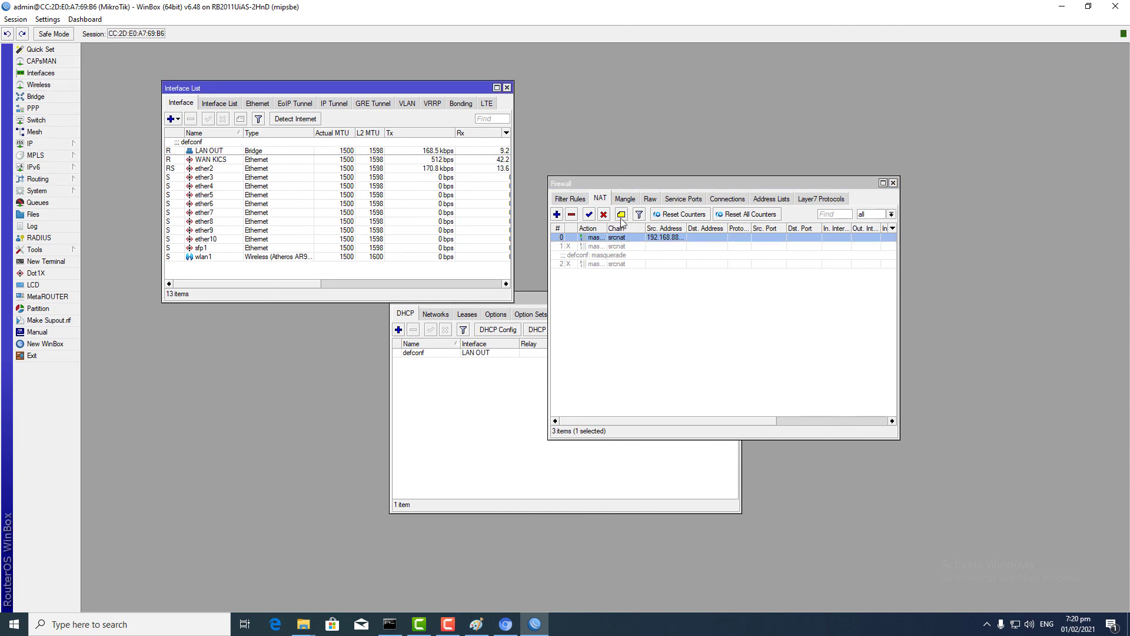
pyautogui.click(65, 144)
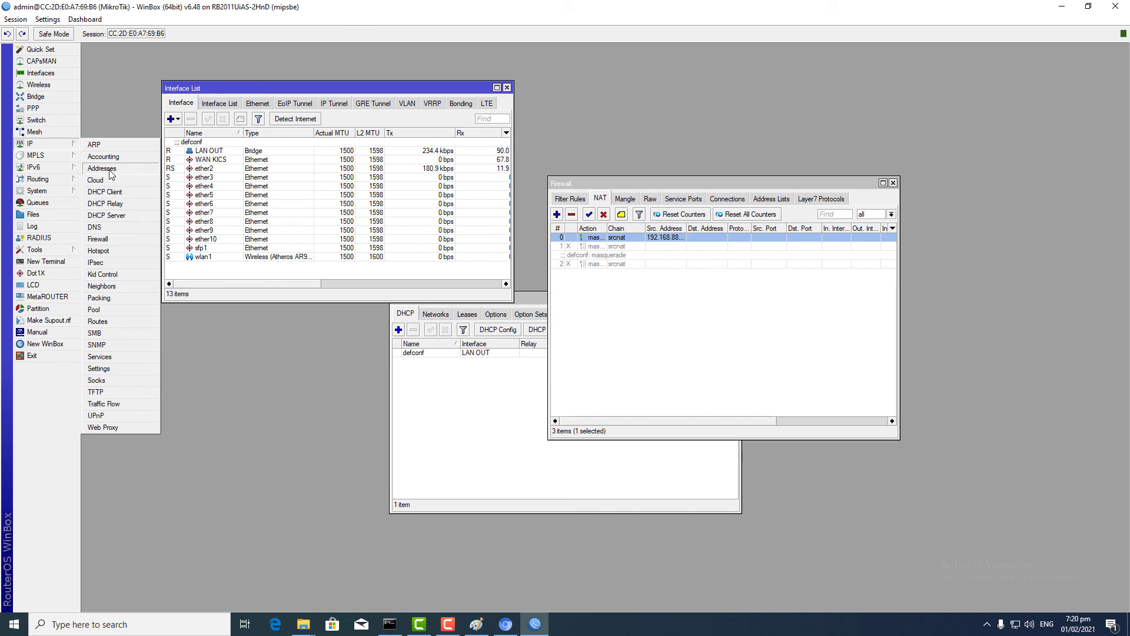
pyautogui.click(110, 170)
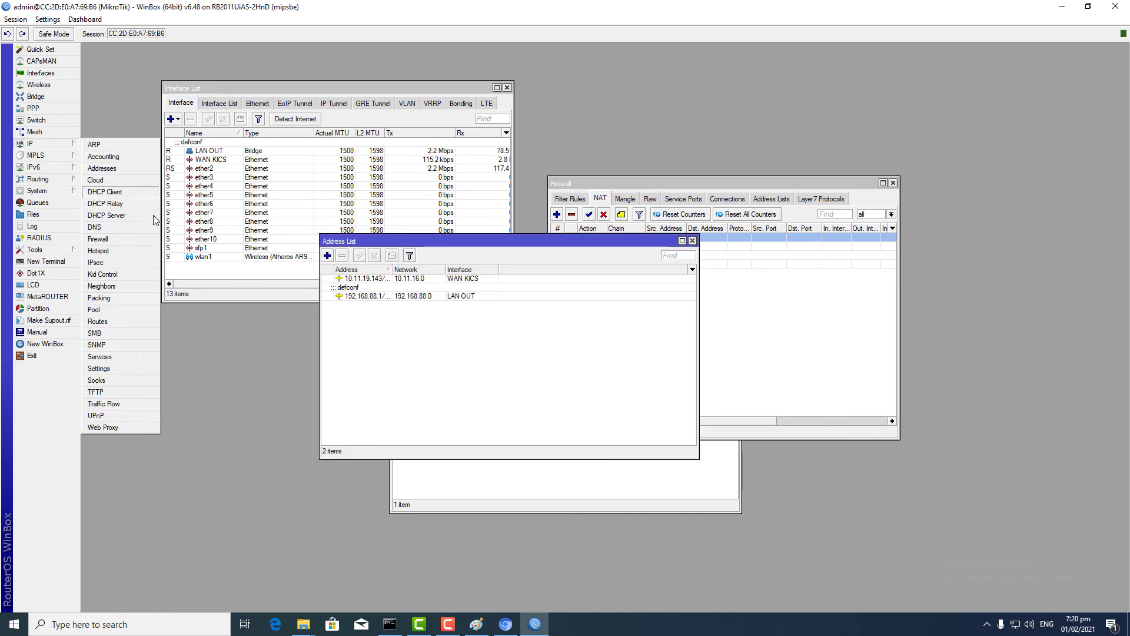
pyautogui.click(99, 228)
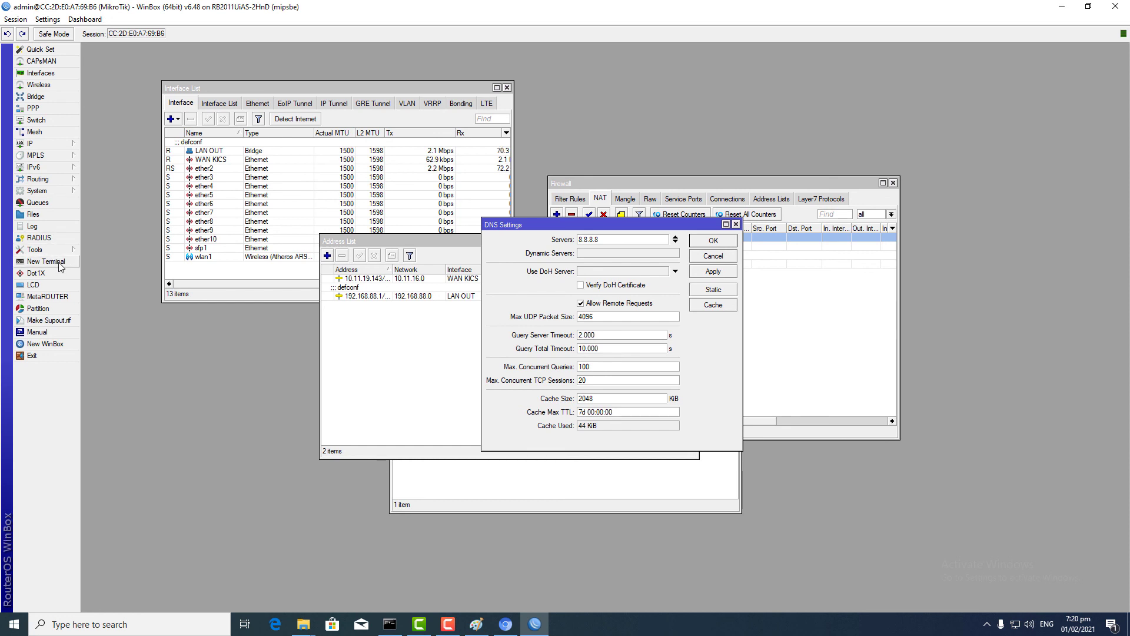
# Step: Set queue1's maximum limit to 10M for both target upload and target download
pyautogui.click(38, 203)
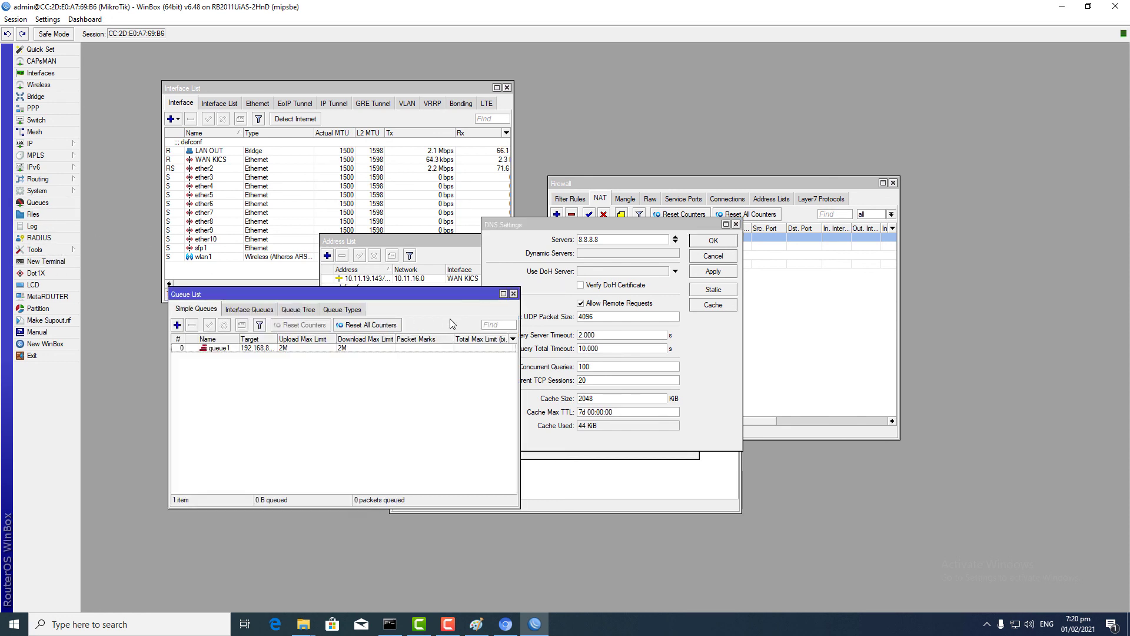
pyautogui.doubleClick(242, 349)
pyautogui.click(513, 348)
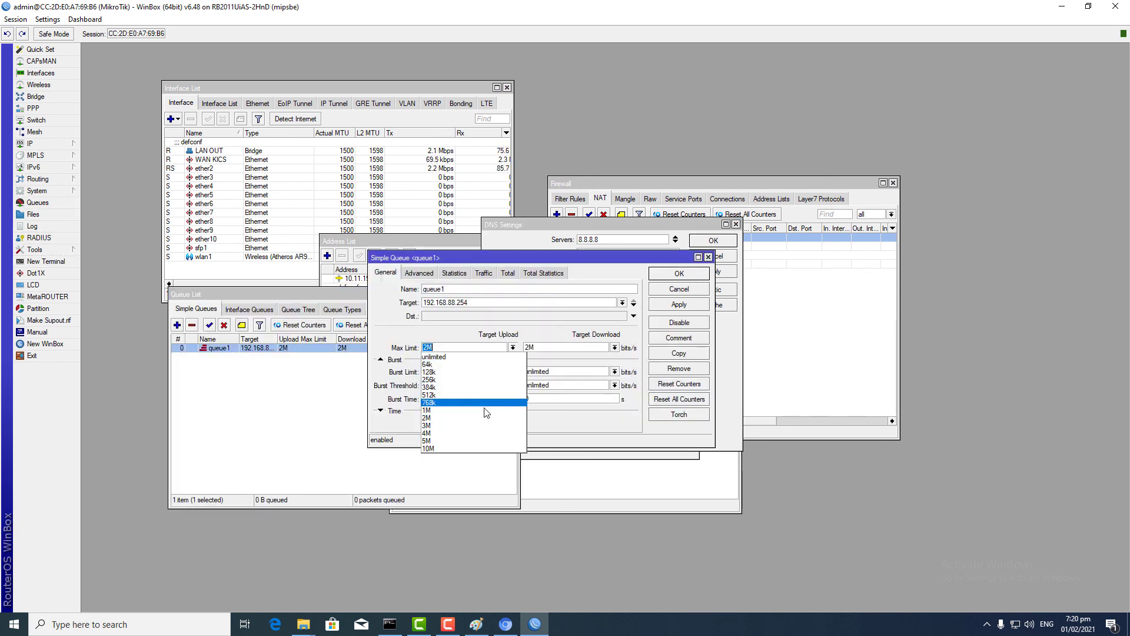
pyautogui.click(489, 451)
pyautogui.click(615, 348)
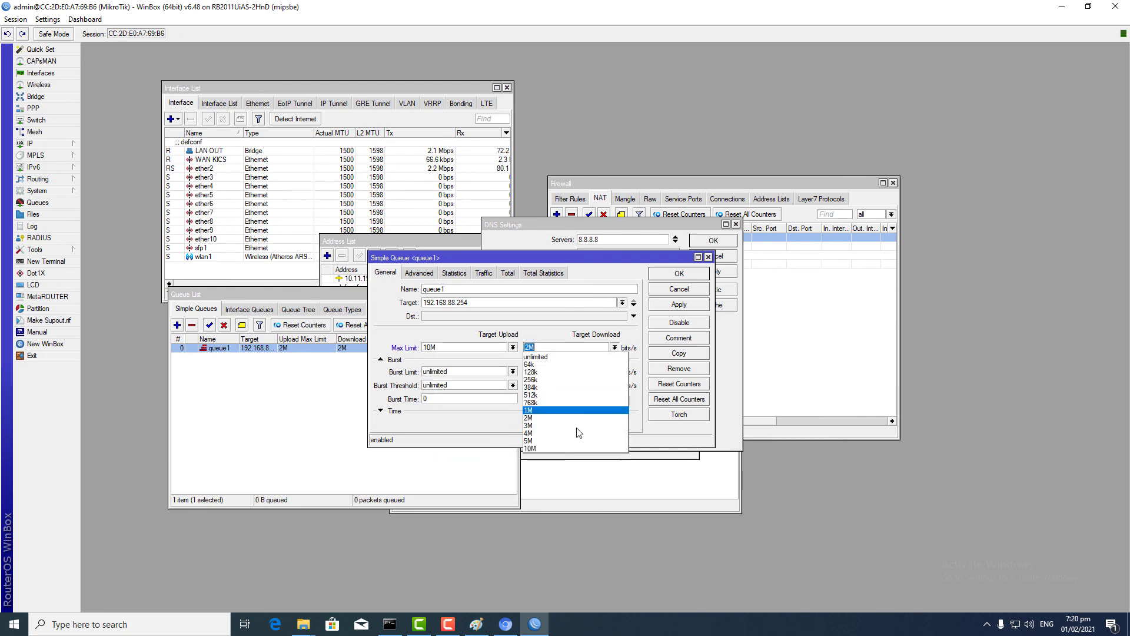
pyautogui.click(572, 448)
pyautogui.click(679, 304)
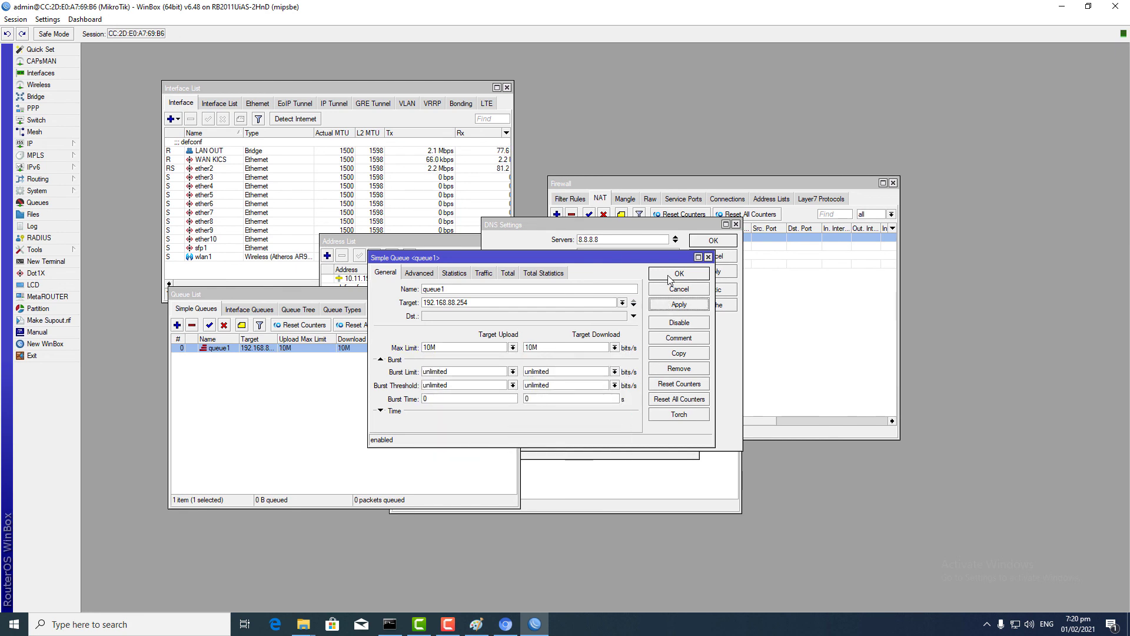
pyautogui.click(679, 273)
# Step: Switch to Chromium, reload speedtest.net and run a speed test
pyautogui.click(506, 625)
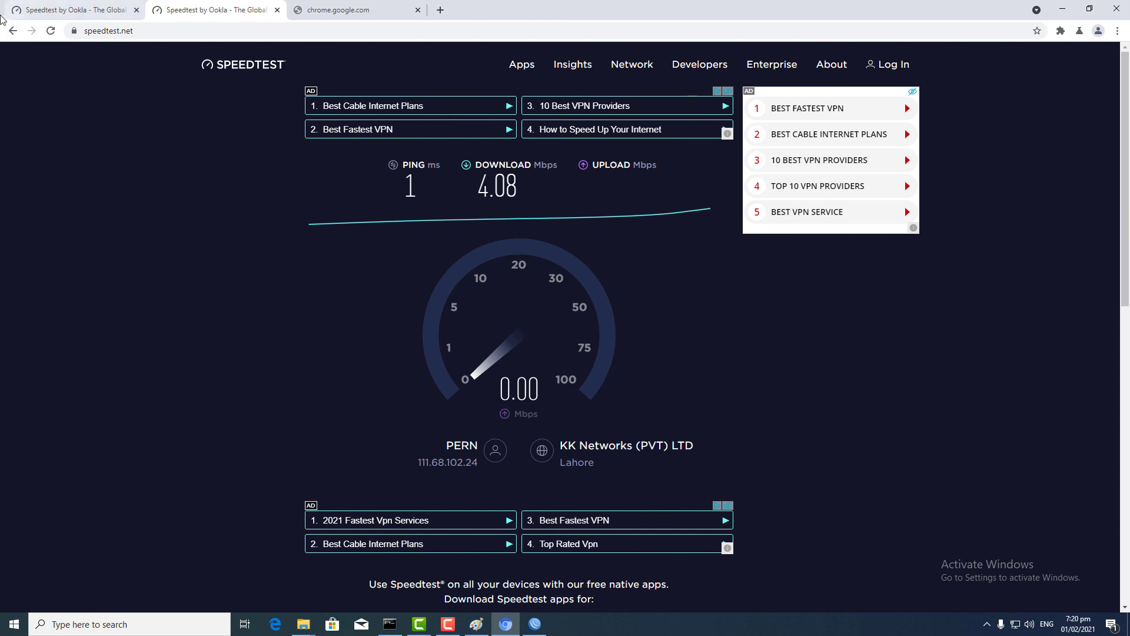
pyautogui.click(50, 32)
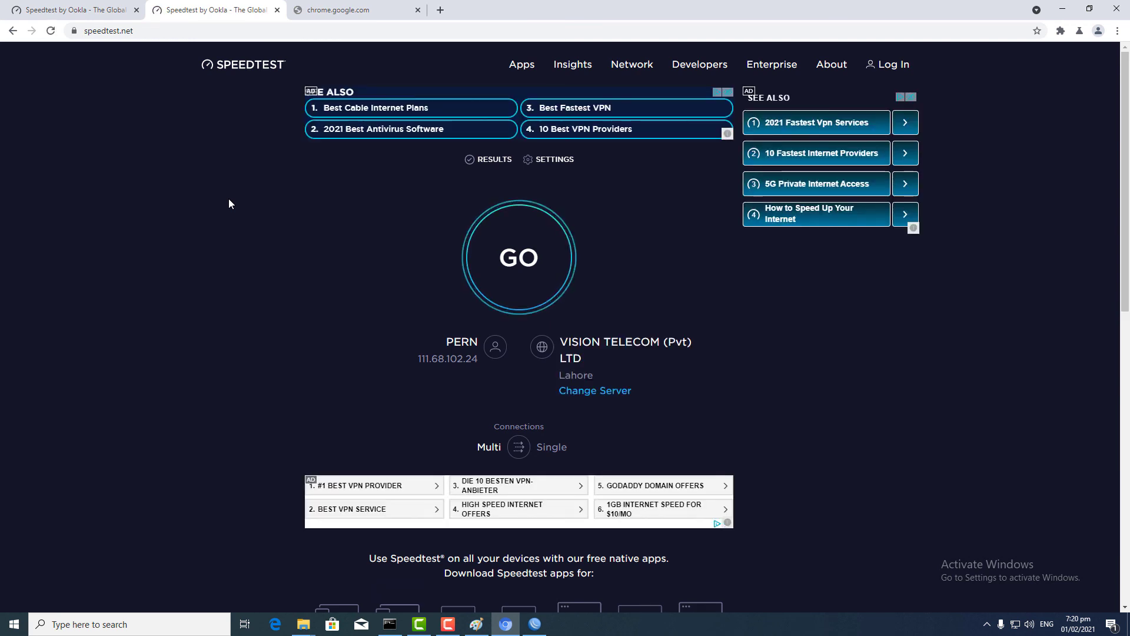
pyautogui.click(515, 244)
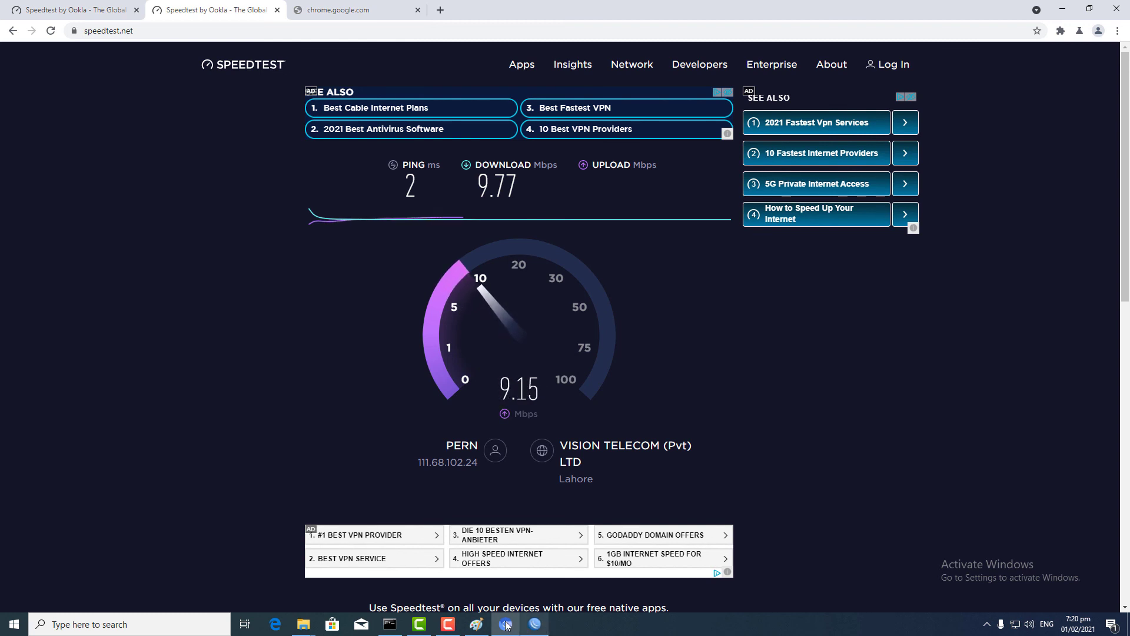
pyautogui.click(449, 624)
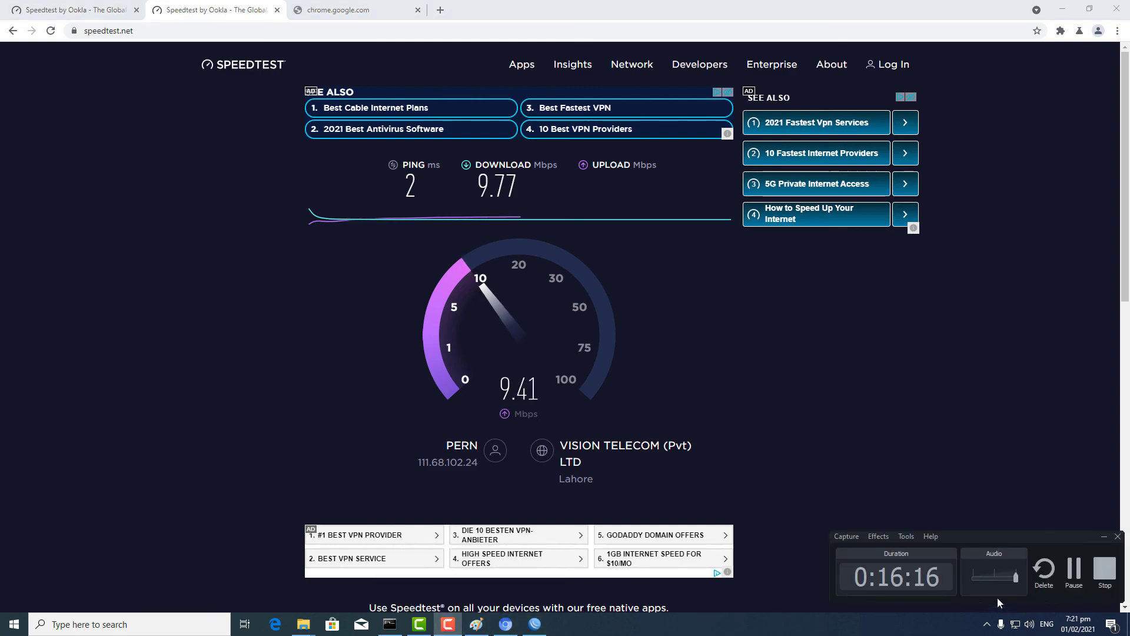